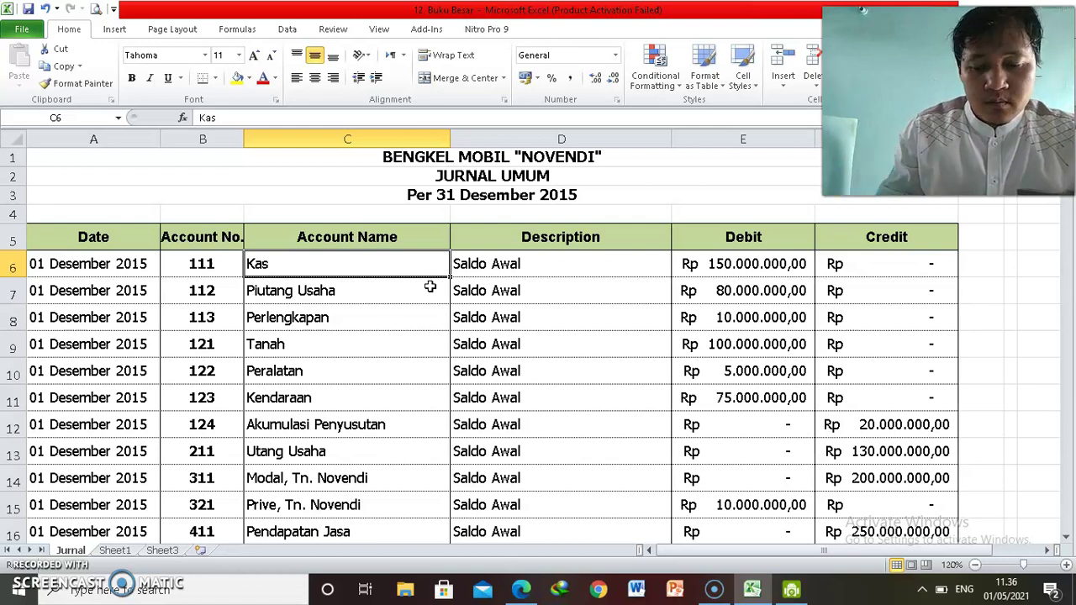
Review the opening balance entries dated 01 Desember 2015 in the general journal, down to the first transaction
click(430, 286)
key(Up)
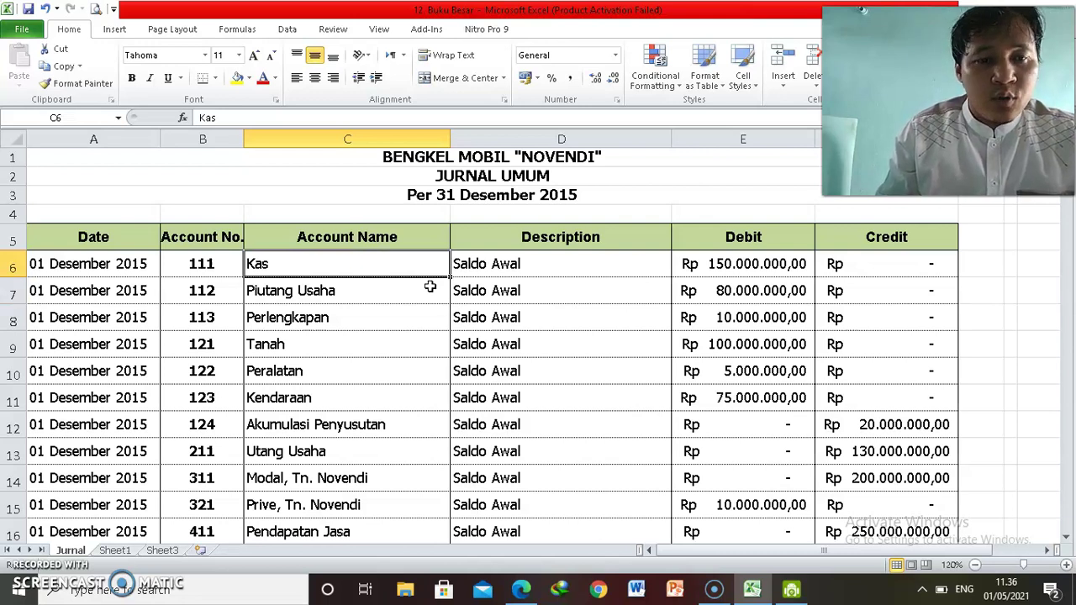
key(Right)
key(Left)
key(Down)
key(Down)
key(Down)
key(Down)
key(Down)
key(Down)
key(Down)
key(Down)
key(Down)
key(Down)
key(Down)
key(Down)
key(Down)
key(Down)
key(Down)
key(Down)
key(Down)
key(Down)
key(Down)
key(Down)
key(Down)
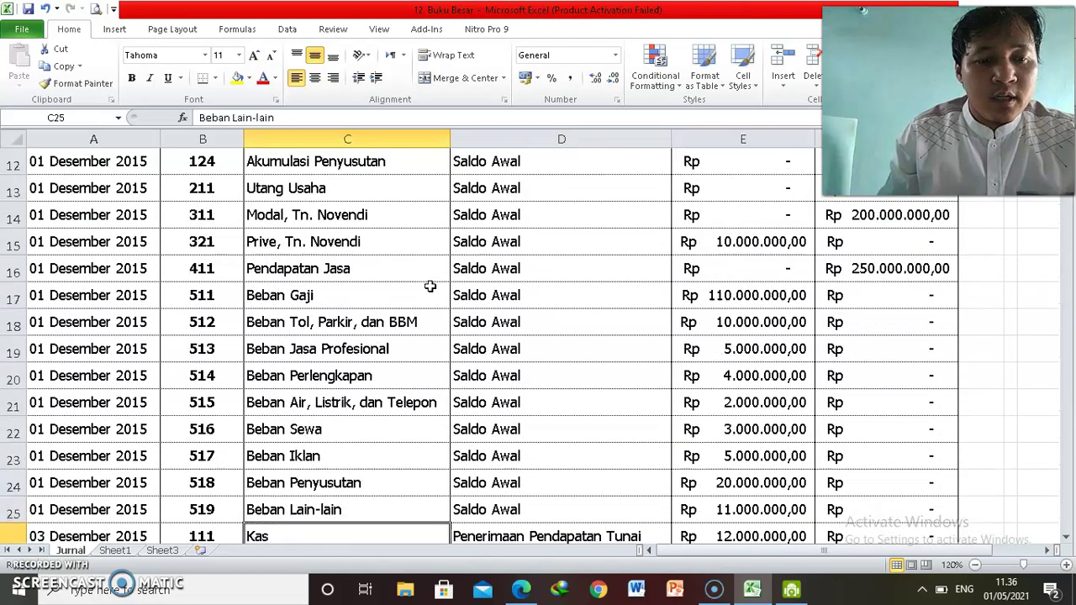
key(Down)
Inspect the account number choices in B26 and the account name lookup formula in C26
key(Up)
key(Up)
key(Up)
key(Up)
key(Up)
key(Up)
key(Left)
key(Up)
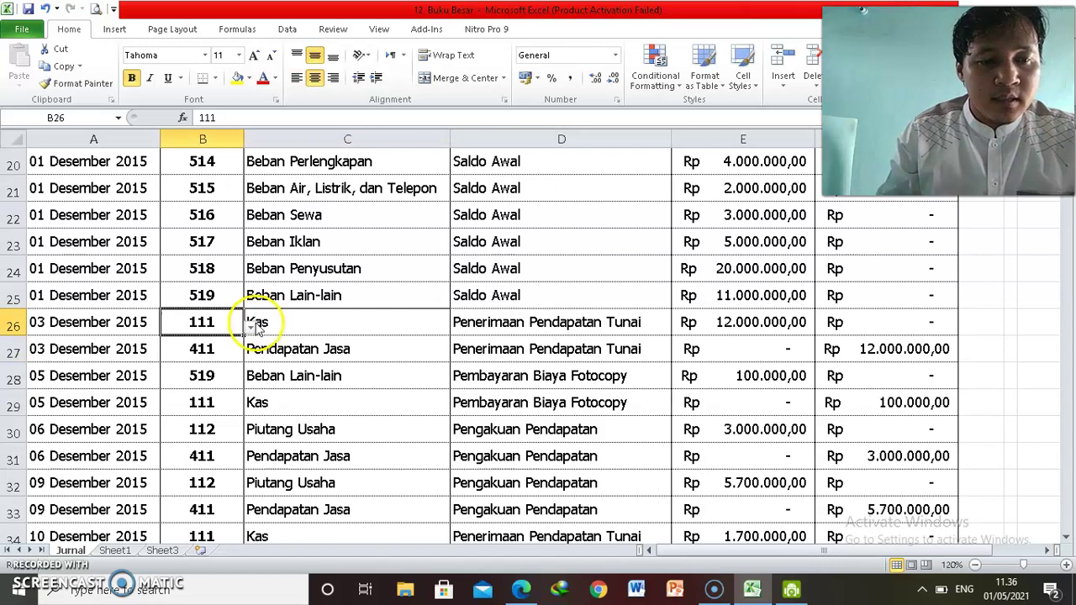
click(252, 328)
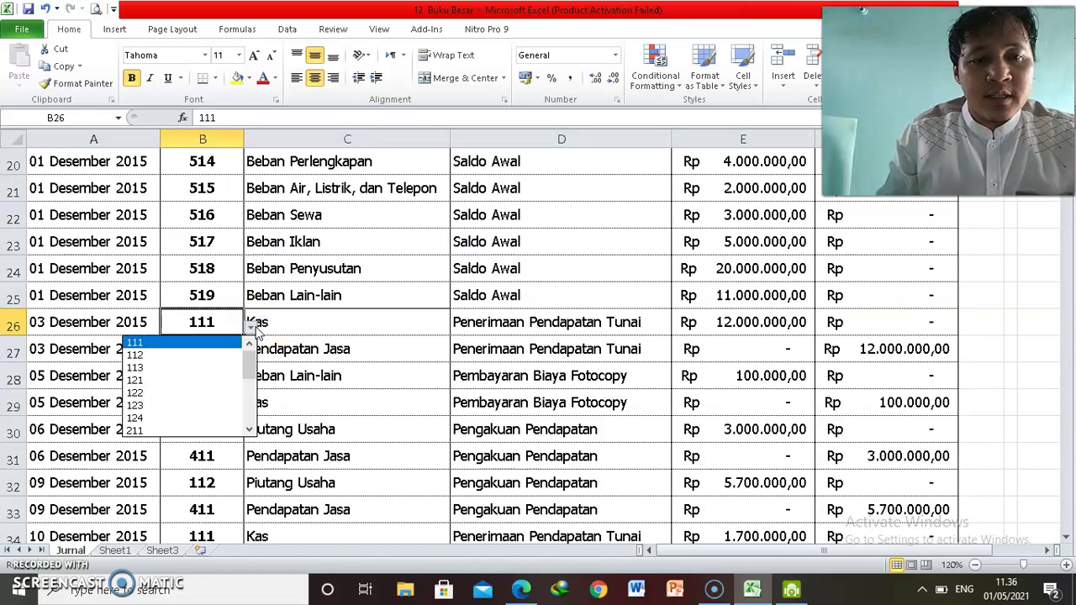
click(373, 323)
click(375, 323)
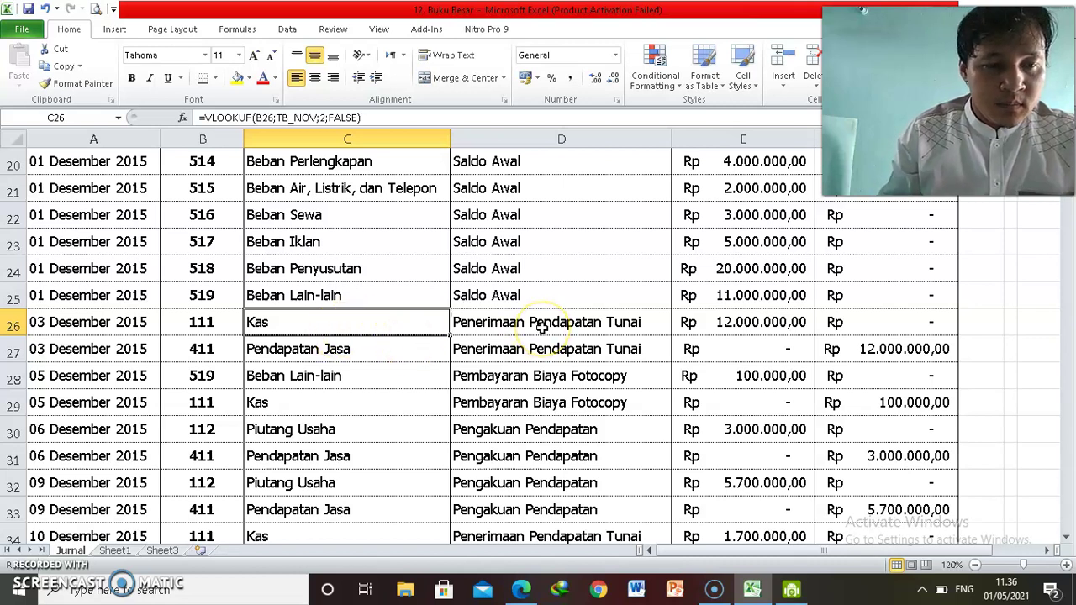
Review the remaining December journal transactions down to the debit total formula in E66
key(Down)
key(Down)
key(Down)
key(Down)
key(Down)
key(Down)
key(Down)
key(Down)
key(Down)
key(Down)
key(Down)
key(Down)
key(Down)
key(Down)
key(Down)
key(Down)
key(Down)
key(Down)
key(Down)
key(Down)
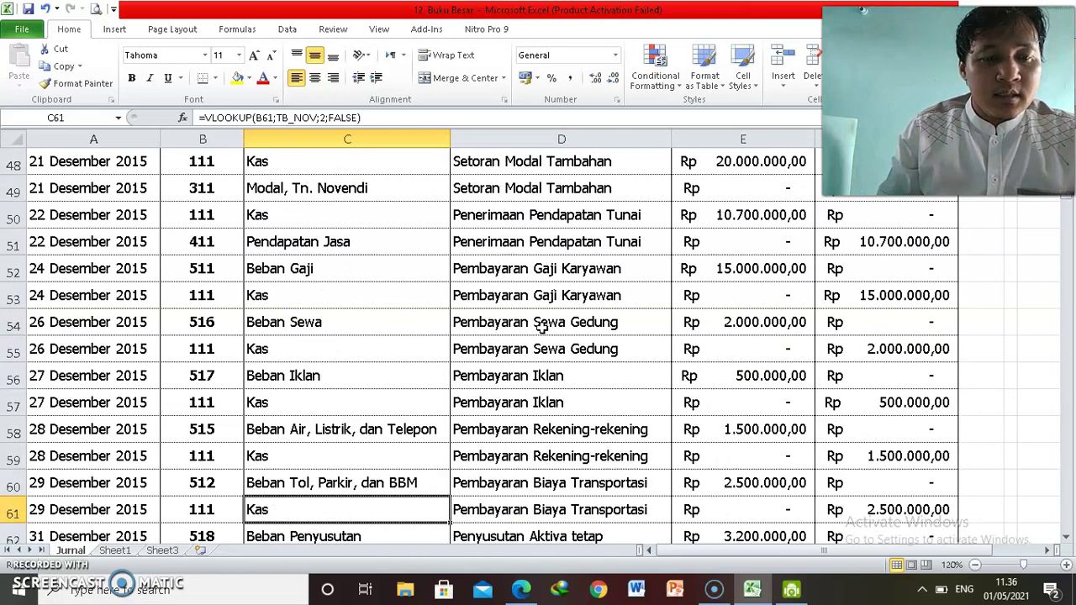
key(Down)
key(Down)
key(Down)
key(Down)
key(Down)
key(Down)
key(Down)
key(Up)
key(Up)
key(Up)
key(Up)
key(Down)
key(Right)
key(Right)
key(Right)
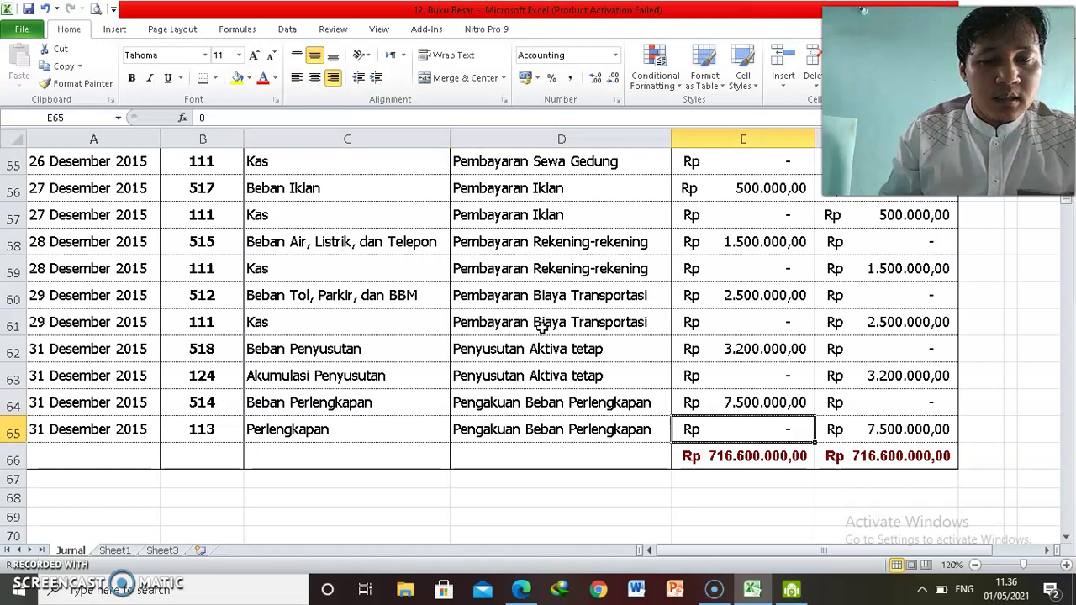
key(Left)
key(Down)
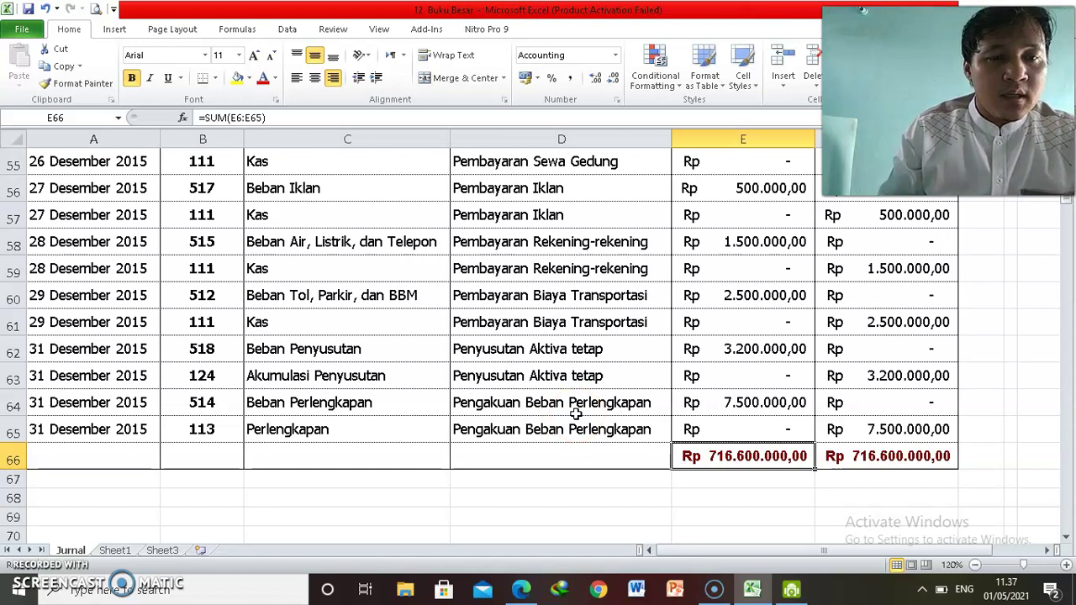
Rename the journal's Date column header in A5 as Tanggal
key(Up)
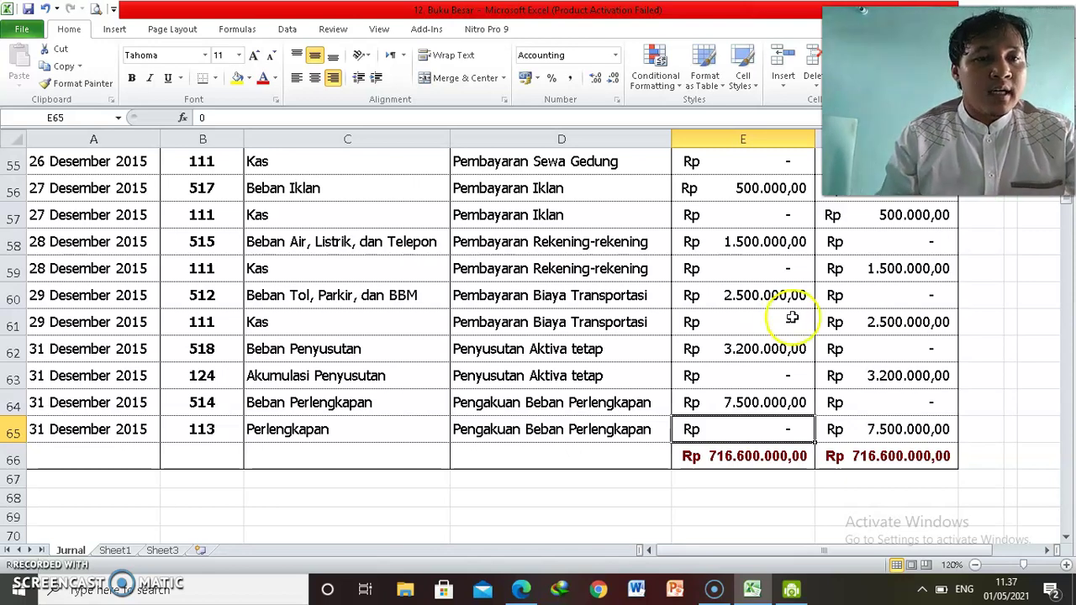
key(Up)
key(Up)
key(Up)
key(Up)
key(Up)
key(Up)
key(Up)
key(Up)
key(Up)
key(Up)
key(Up)
key(Up)
key(Up)
key(Up)
key(Up)
key(Up)
key(Up)
key(Up)
key(Up)
key(Up)
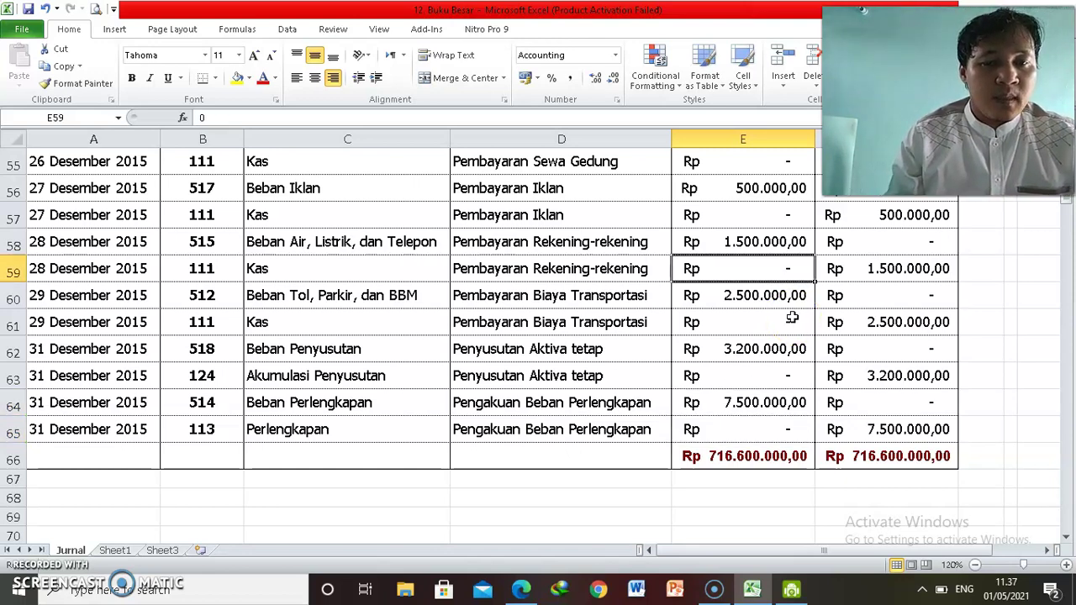
key(Up)
key(Up)
key(Up)
key(Up)
key(Up)
key(Up)
key(Down)
key(Down)
key(Down)
key(Down)
key(Left)
key(Left)
key(Left)
key(Left)
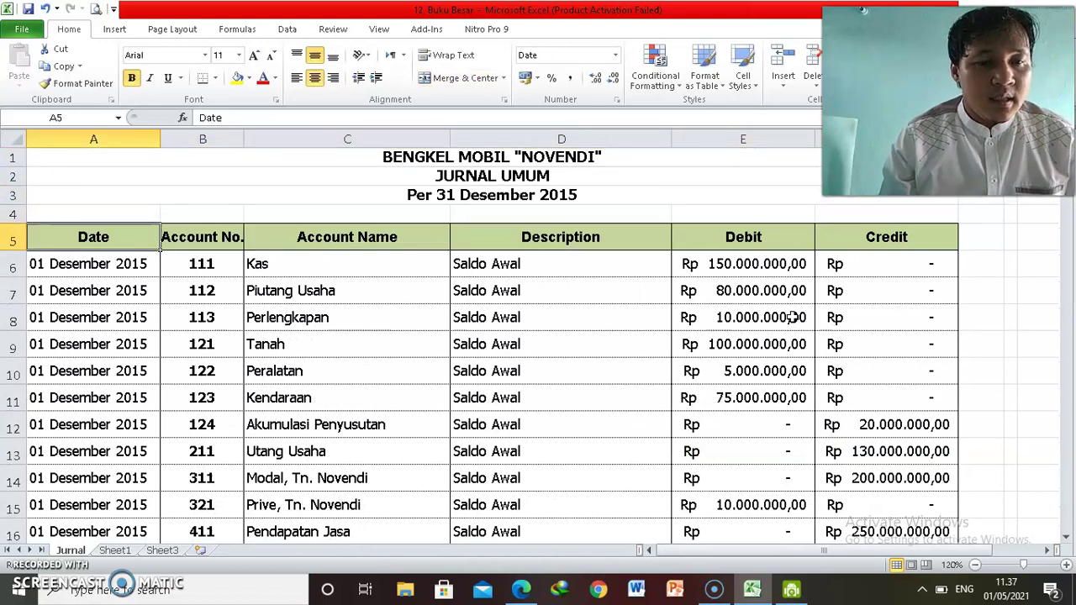
text(TAN)
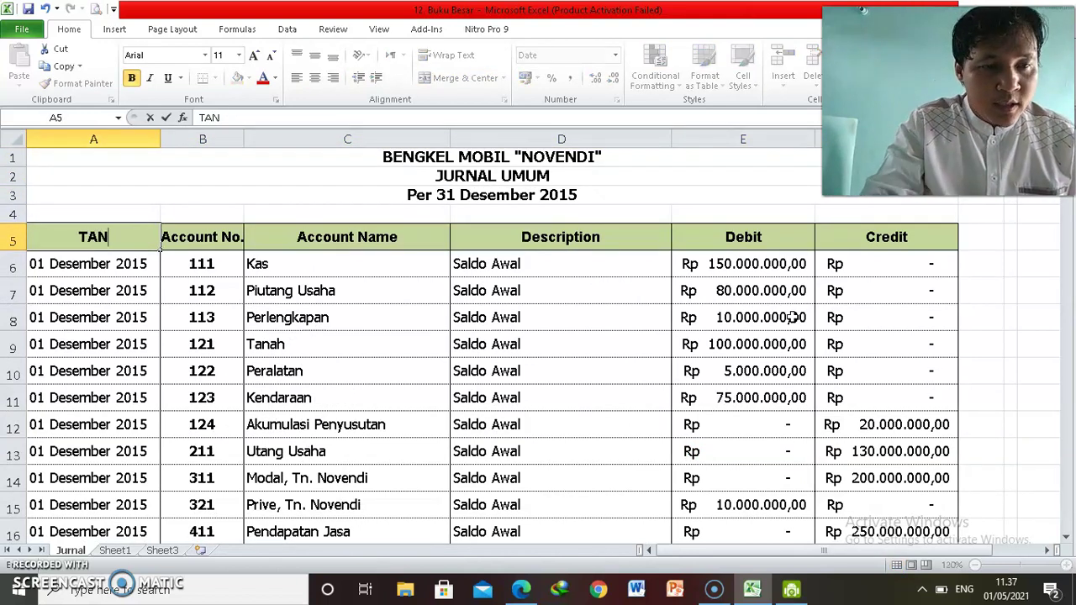
key(BackSpace)
key(BackSpace)
text(angga)
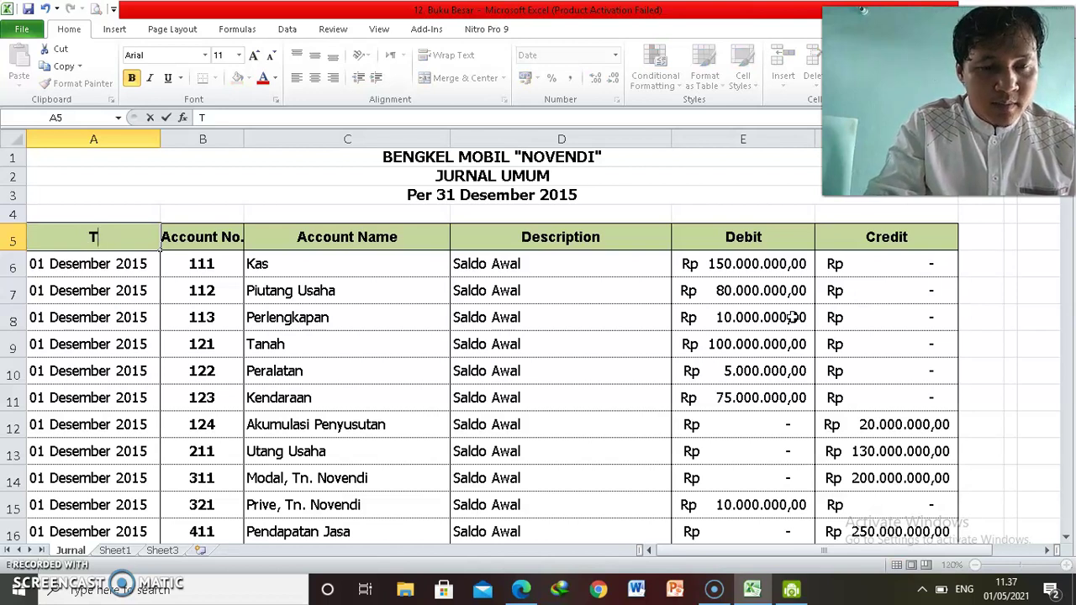
text(l)
key(BackSpace)
text(l)
key(Tab)
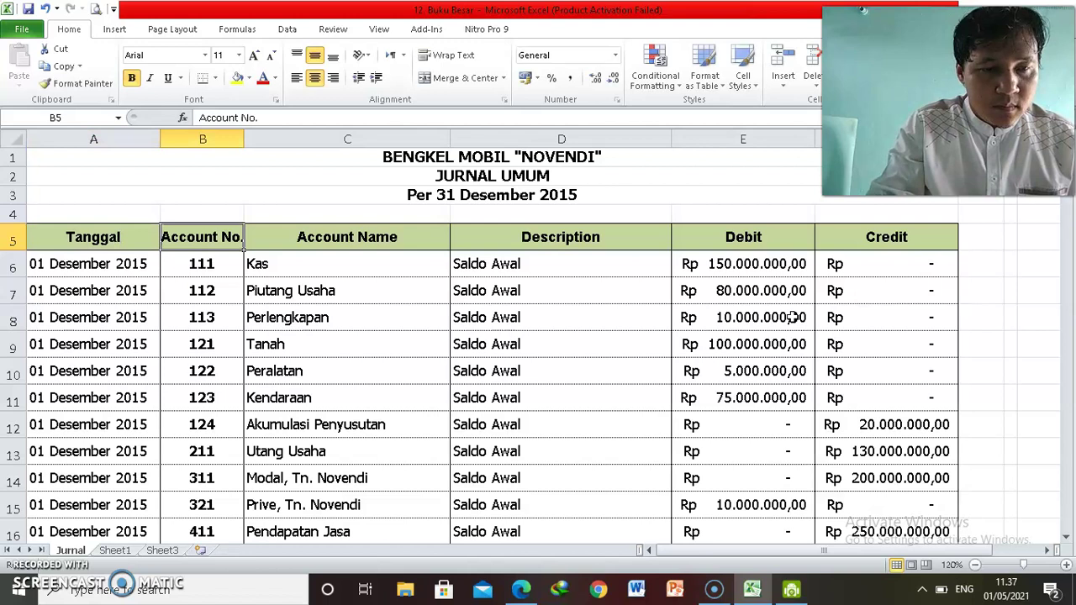
Rename the account number header in B5 as No Akun and the account name header in C5 as Nama Akun
text(No Akun)
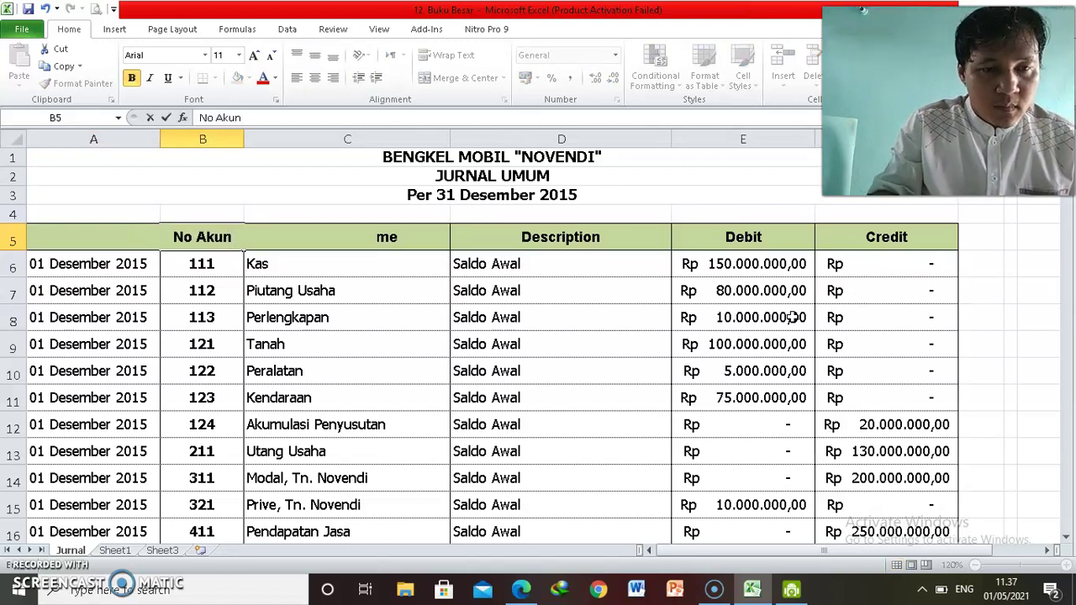
key(Tab)
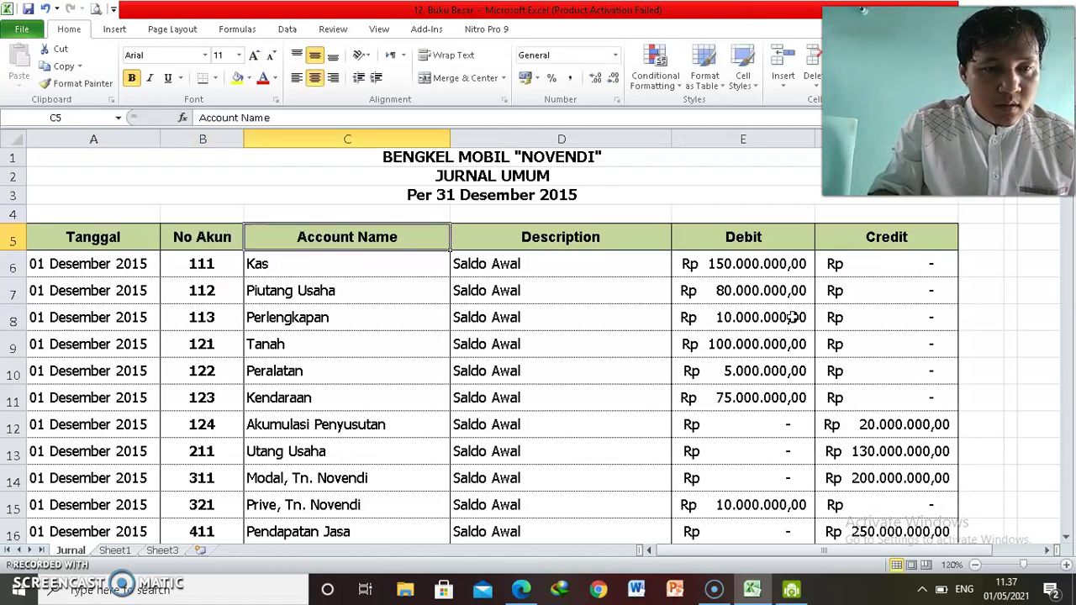
text(Nama AK)
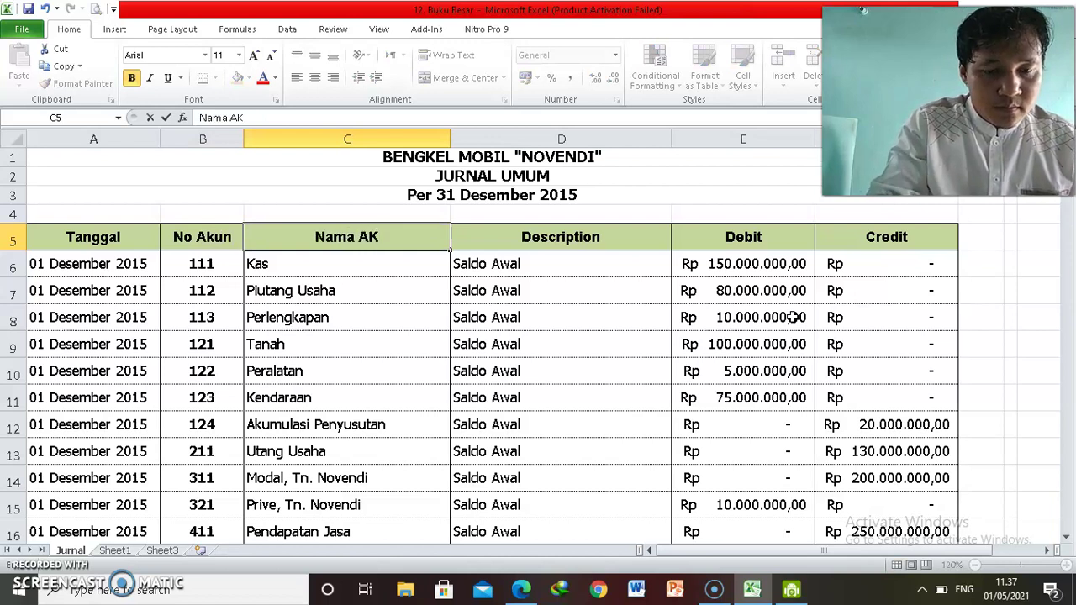
key(BackSpace)
text(kun)
key(Tab)
Rename the description header in D5 as Deskripsi and the credit header in F5 as Kredit
text(Des)
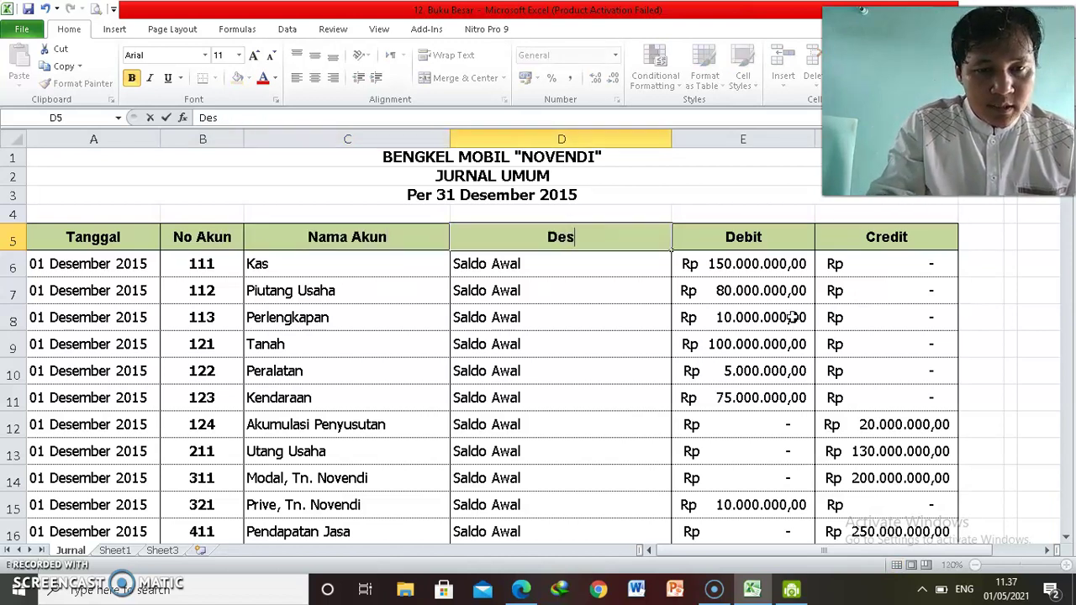
text(kripsi)
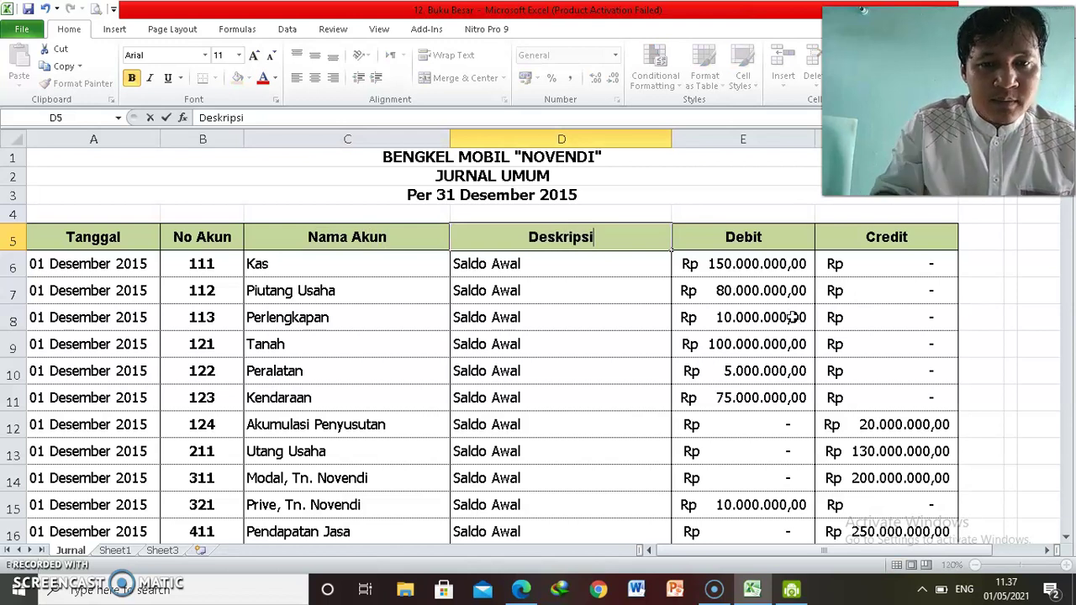
key(Tab)
key(Tab)
key(F2)
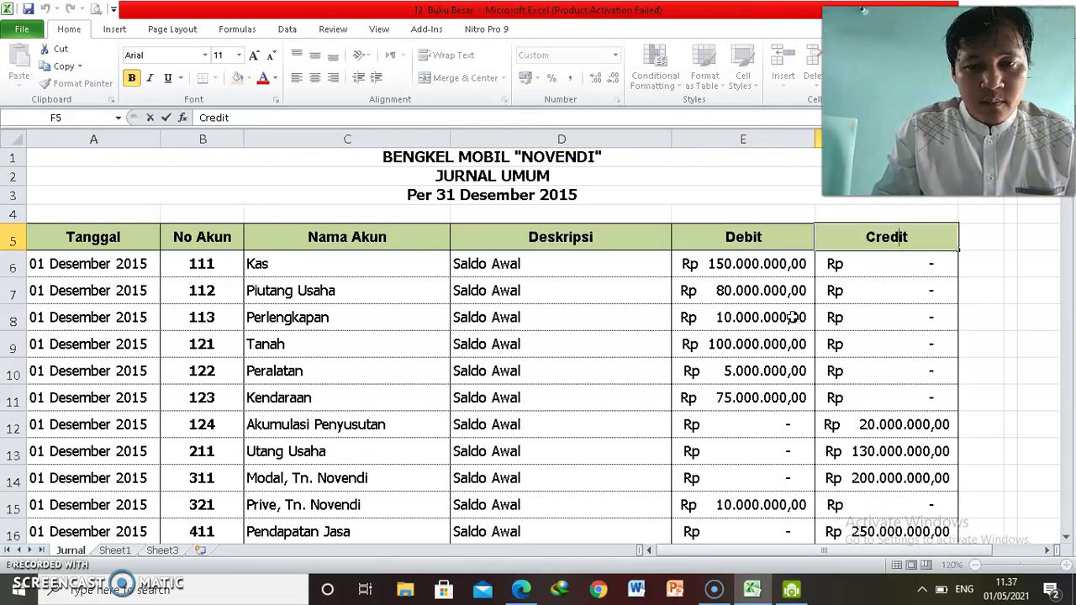
key(BackSpace)
text(K)
key(Return)
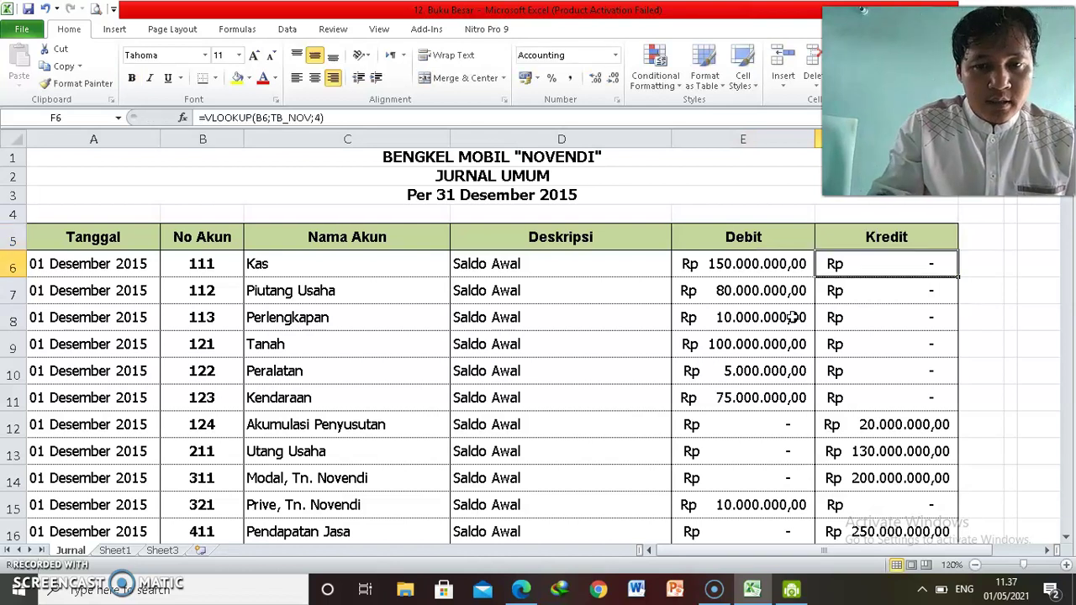
Create a PivotTable on a new worksheet from the journal range A5:F65, including the headers and excluding the totals row
key(Left)
key(Left)
key(Left)
key(Left)
key(Left)
key(Up)
key(shift+Right)
key(shift+Right)
key(shift+Right)
key(shift+Right)
key(shift+Right)
key(shift+Down)
key(shift+Down)
key(shift+Down)
key(shift+Down)
key(shift+Down)
key(shift+Down)
key(shift+Down)
key(shift+Down)
key(shift+Down)
key(shift+Down)
key(shift+Down)
key(shift+Down)
key(shift+Down)
key(shift+Down)
key(shift+Down)
key(shift+Down)
key(shift+Down)
key(shift+Down)
key(shift+Down)
key(shift+Down)
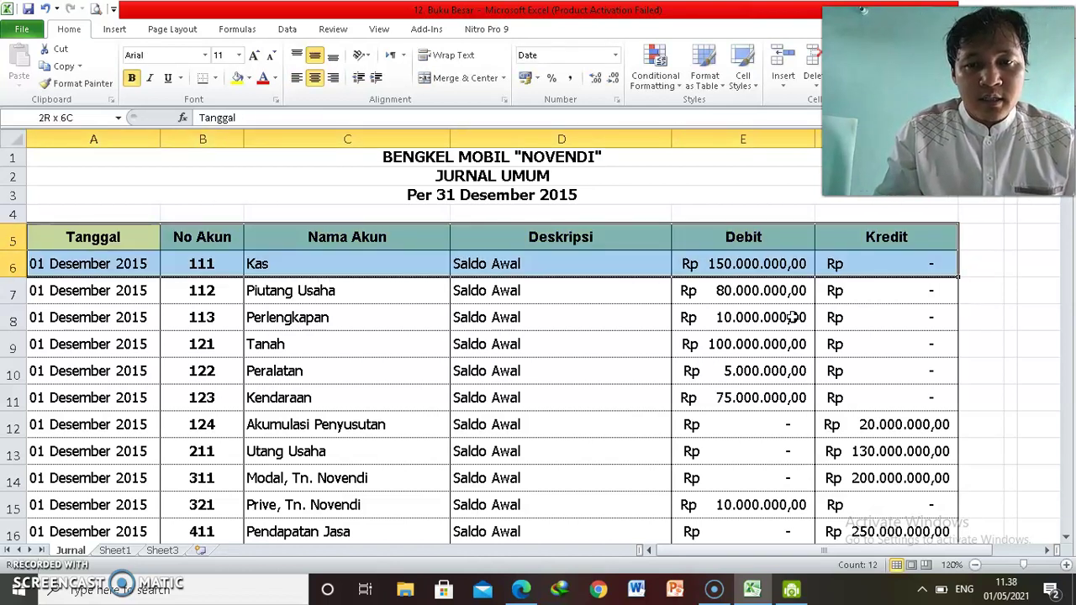
key(shift+Down)
key(shift+Down)
key(shift+Down)
key(shift+Down)
key(shift+Down)
key(shift+Down)
key(shift+Down)
key(shift+Down)
key(shift+Down)
key(shift+Down)
key(shift+Down)
key(shift+Down)
key(shift+Down)
key(shift+Down)
key(shift+Down)
key(shift+Down)
key(shift+Down)
key(shift+Down)
key(shift+Down)
key(shift+Down)
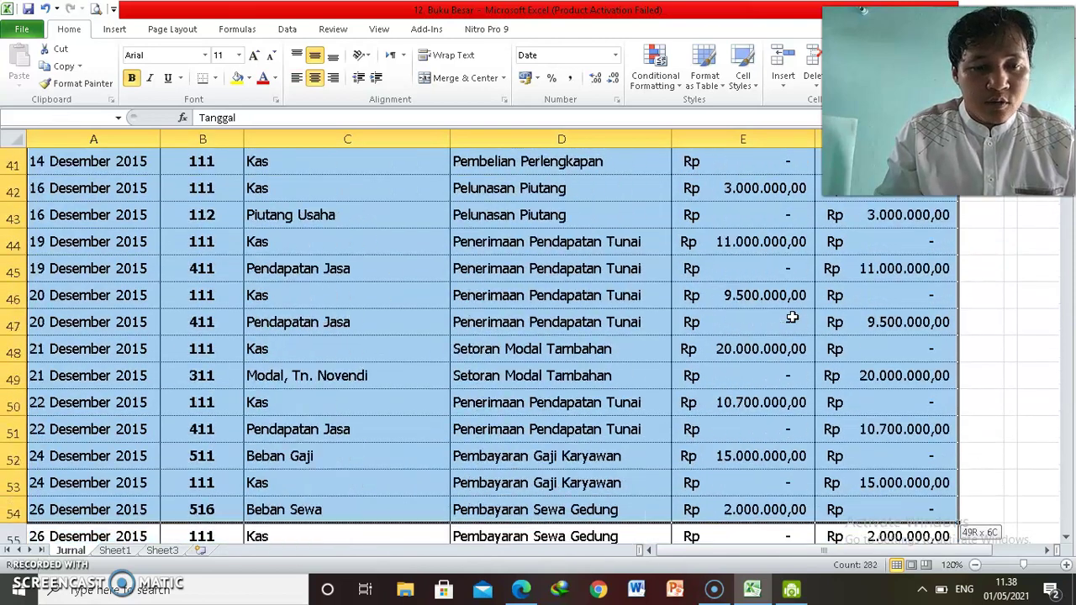
key(shift+Up)
key(shift+Up)
key(shift+Up)
key(shift+Up)
key(shift+Up)
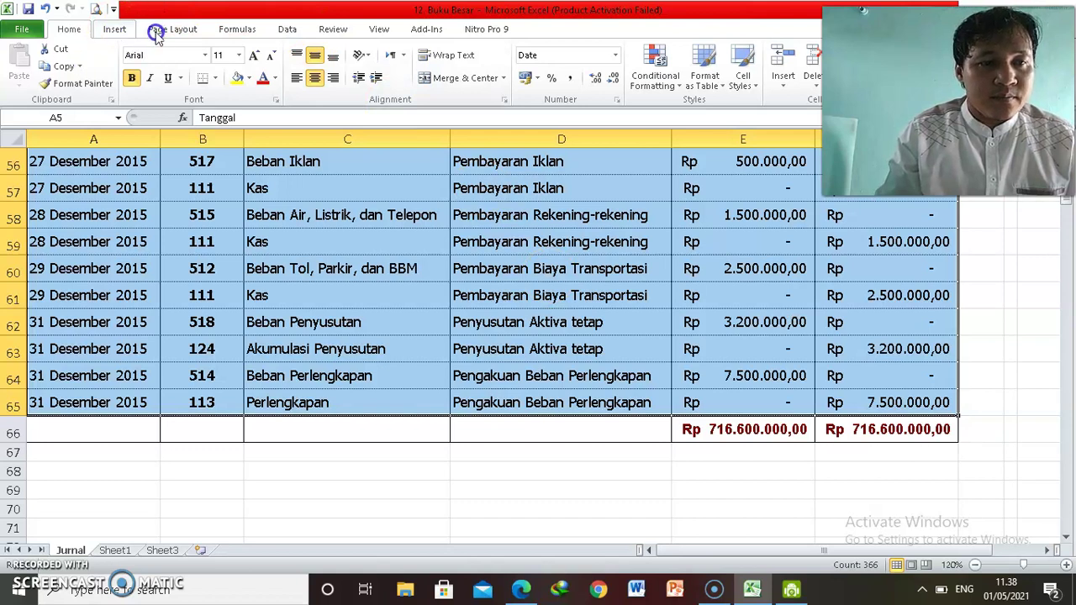
click(124, 30)
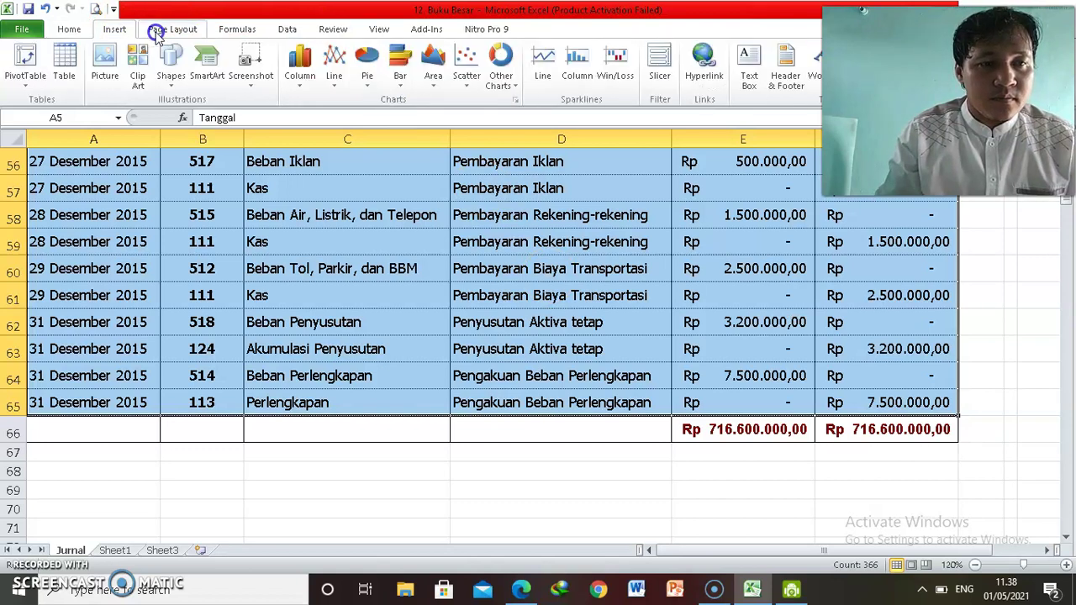
click(30, 95)
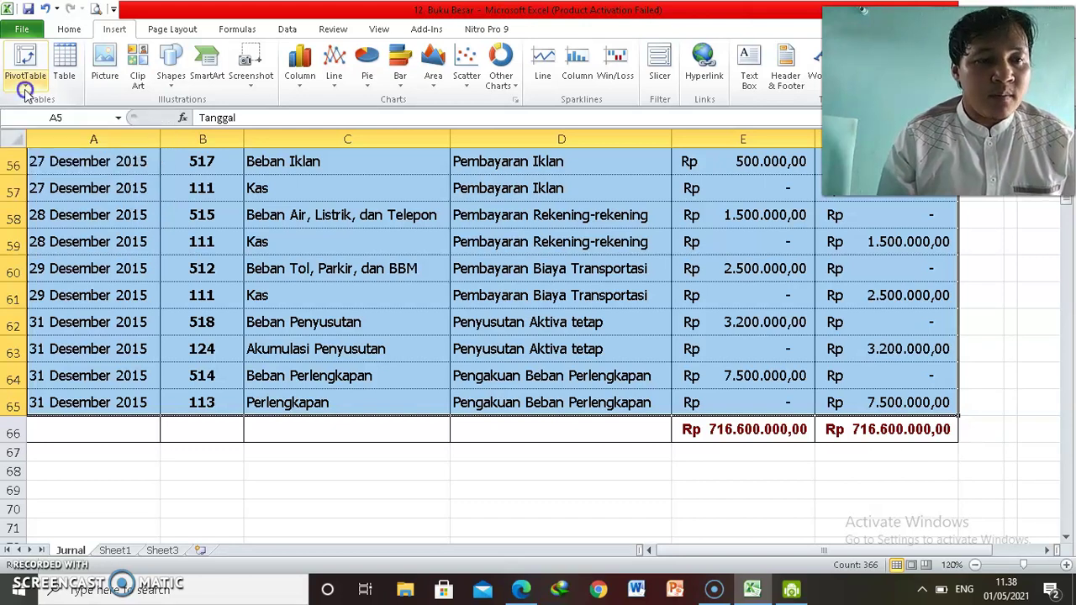
click(37, 105)
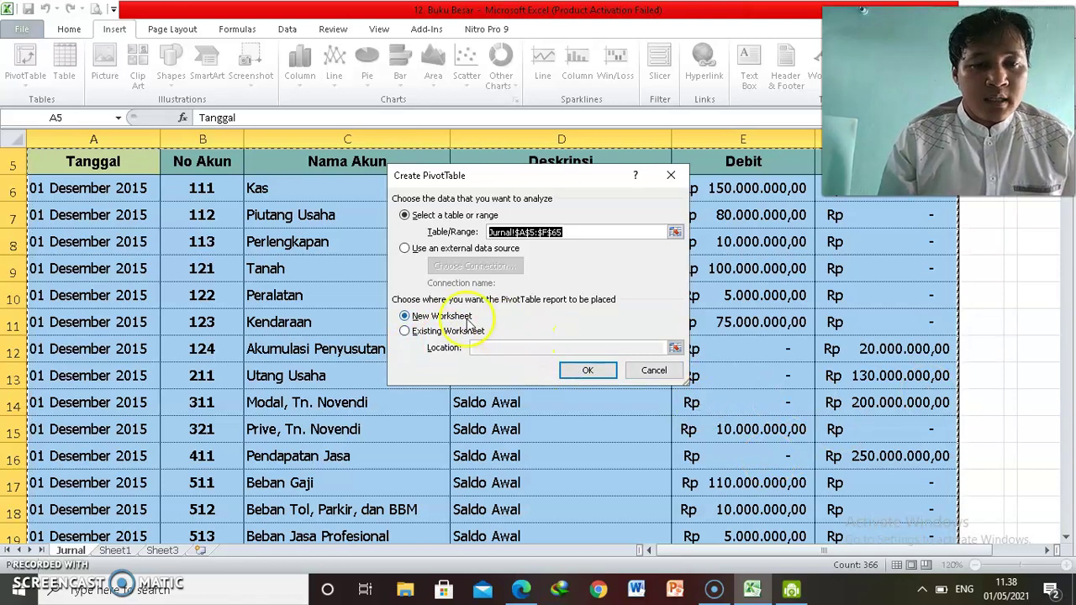
click(588, 370)
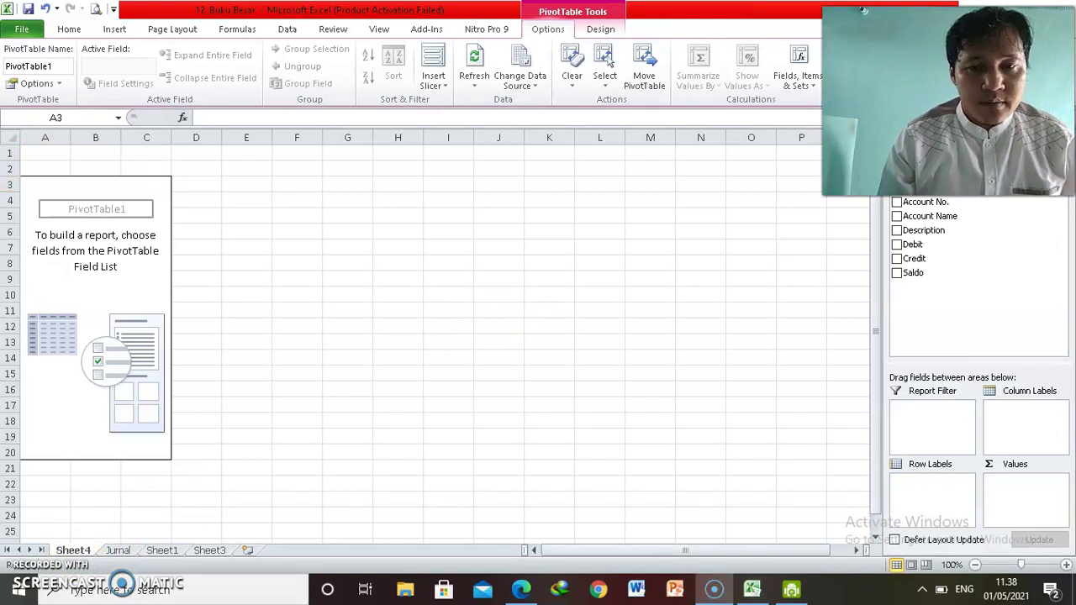
Enable the classic PivotTable layout for the empty PivotTable
drag(864, 10, 656, 415)
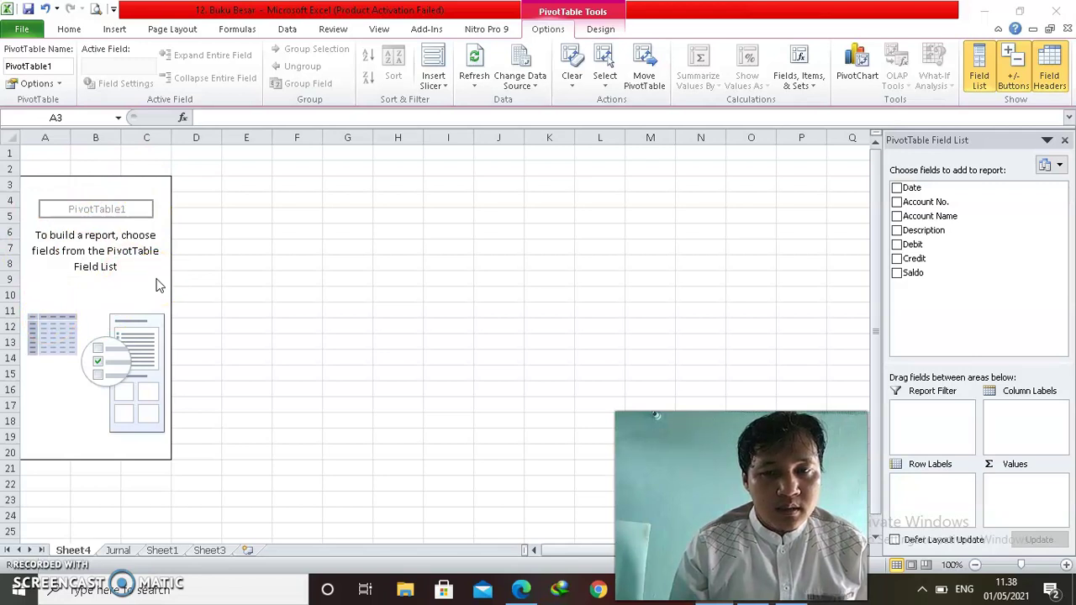
click(535, 208)
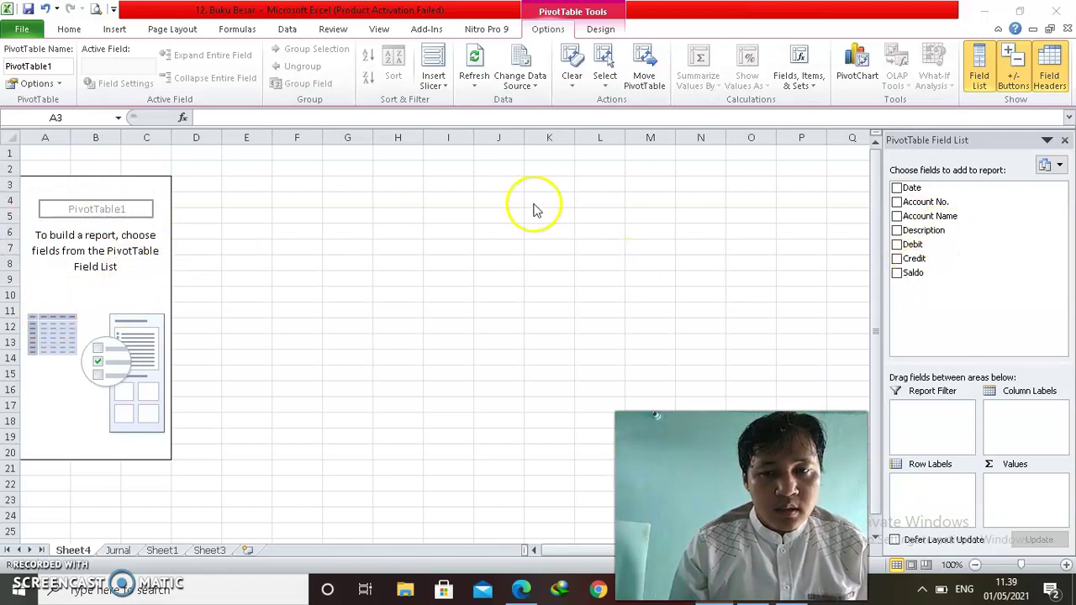
click(109, 180)
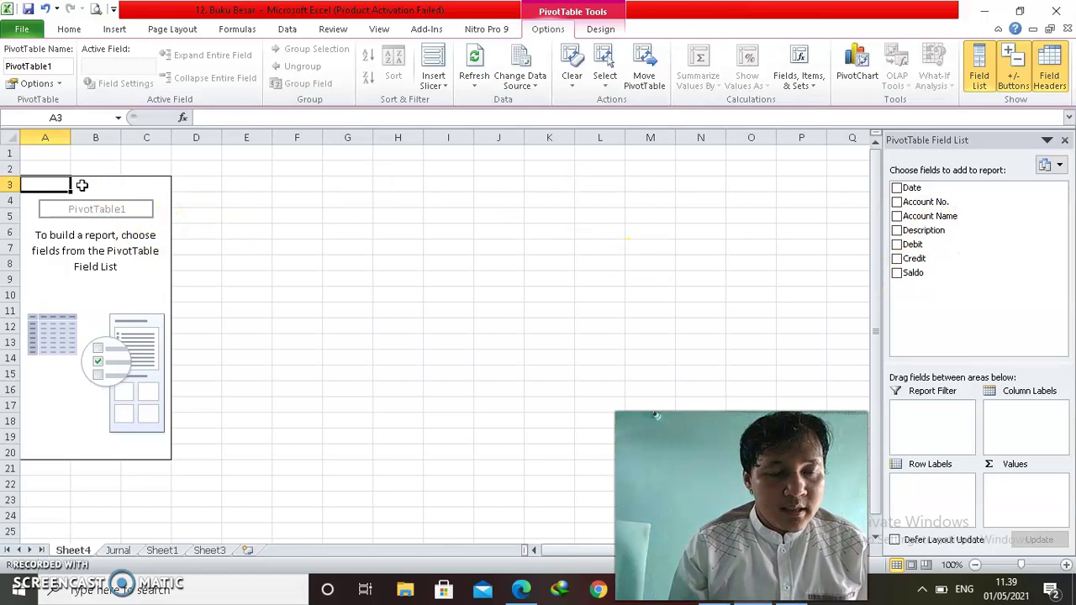
right_click(81, 185)
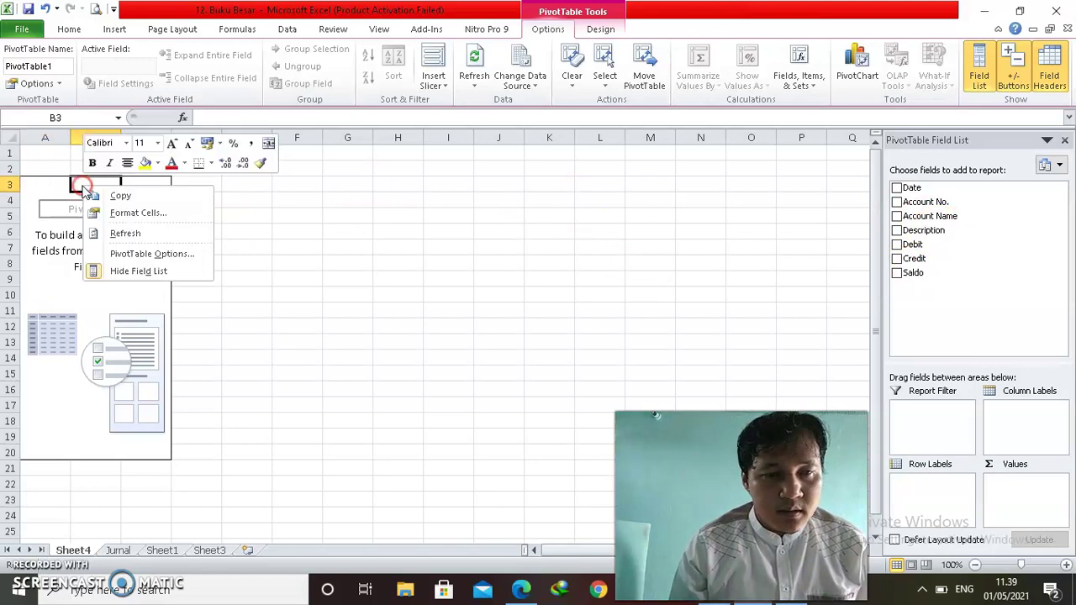
click(167, 260)
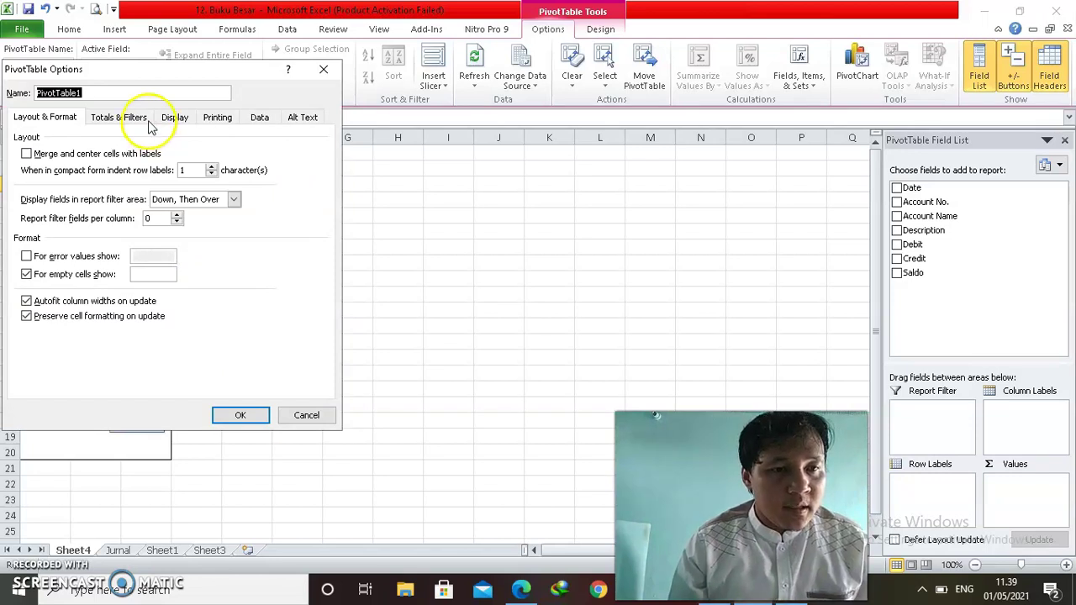
click(181, 117)
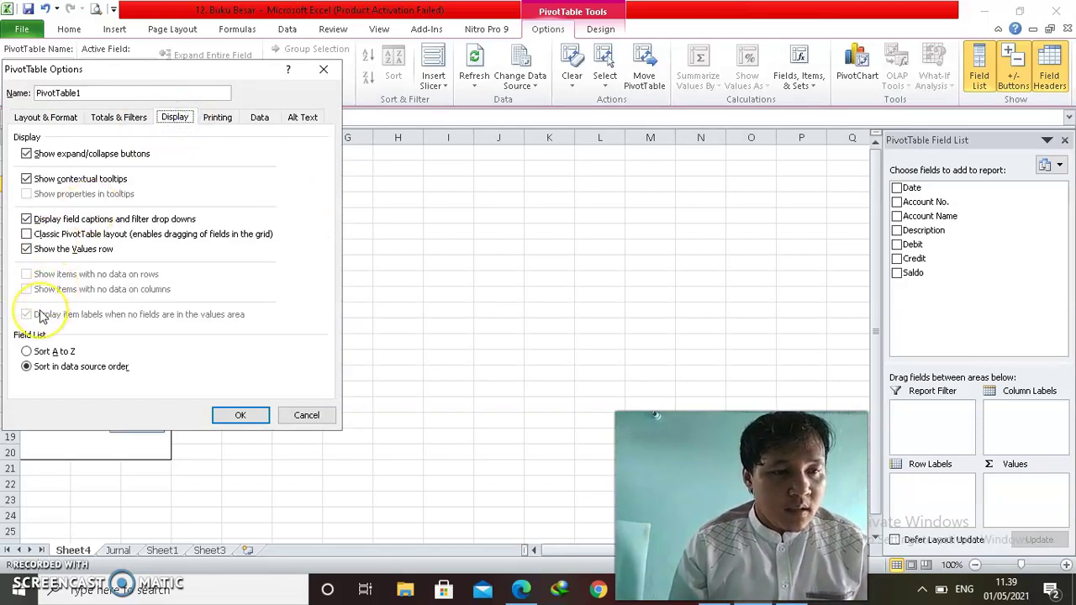
click(26, 236)
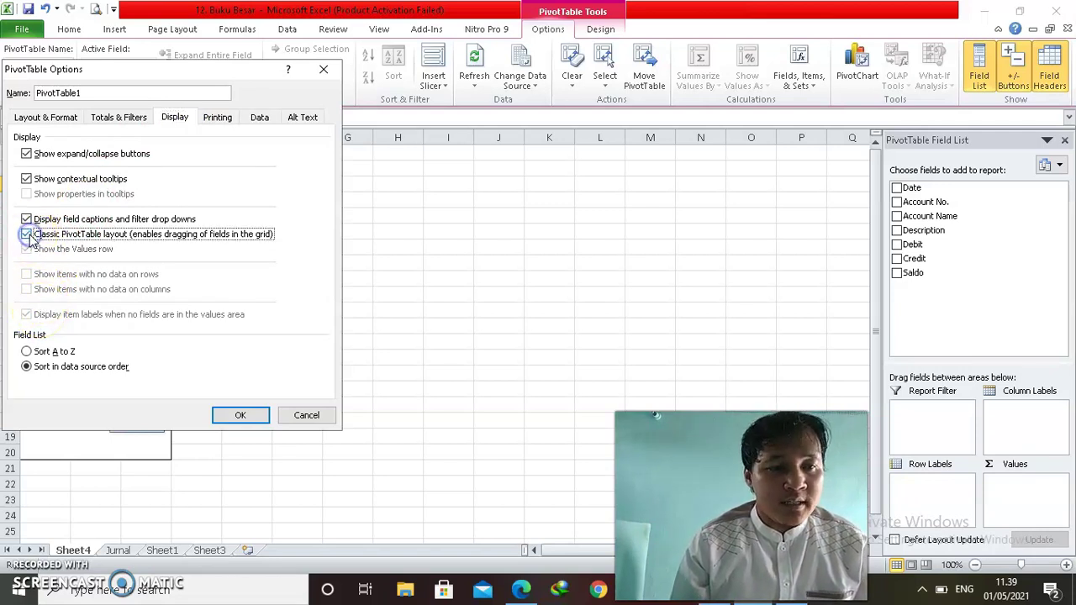
click(242, 416)
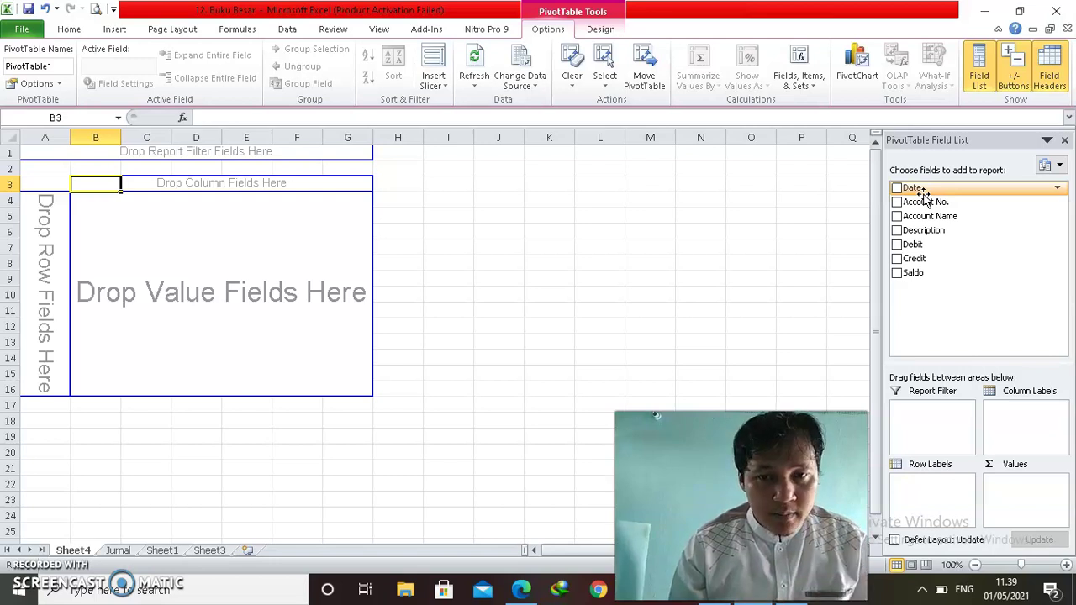
Set Account No. as the report filter and place Date and Description as the row labels of the PivotTable
drag(925, 229, 353, 230)
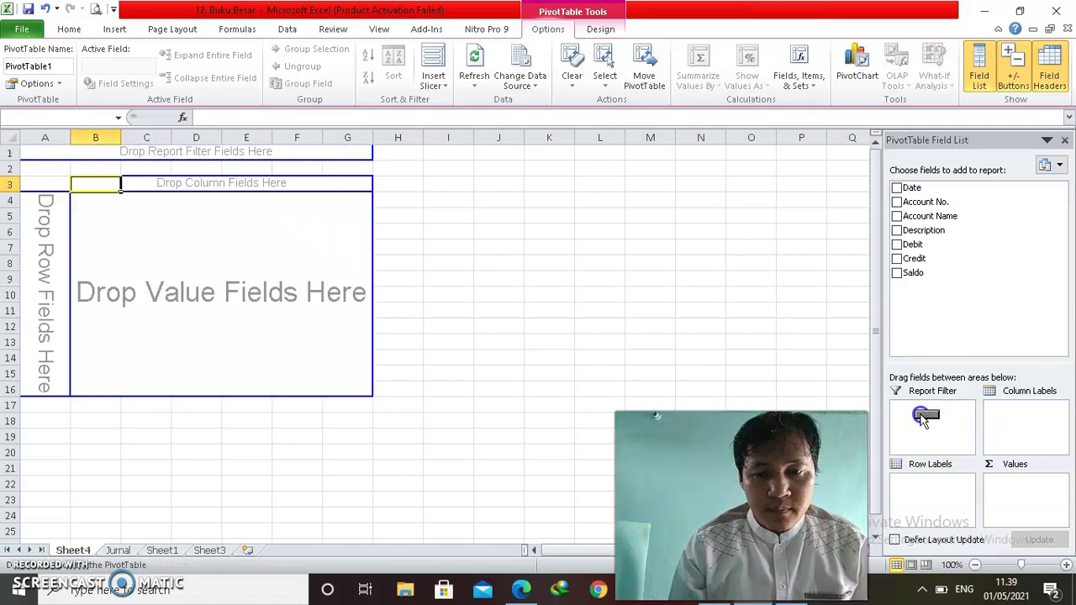
drag(918, 201, 925, 425)
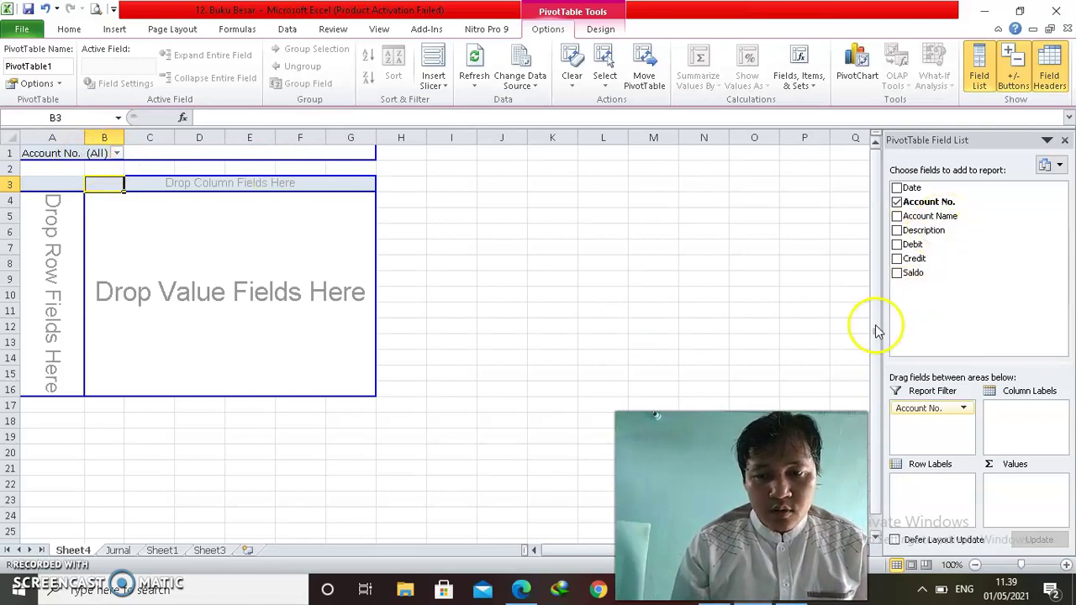
drag(925, 217, 925, 480)
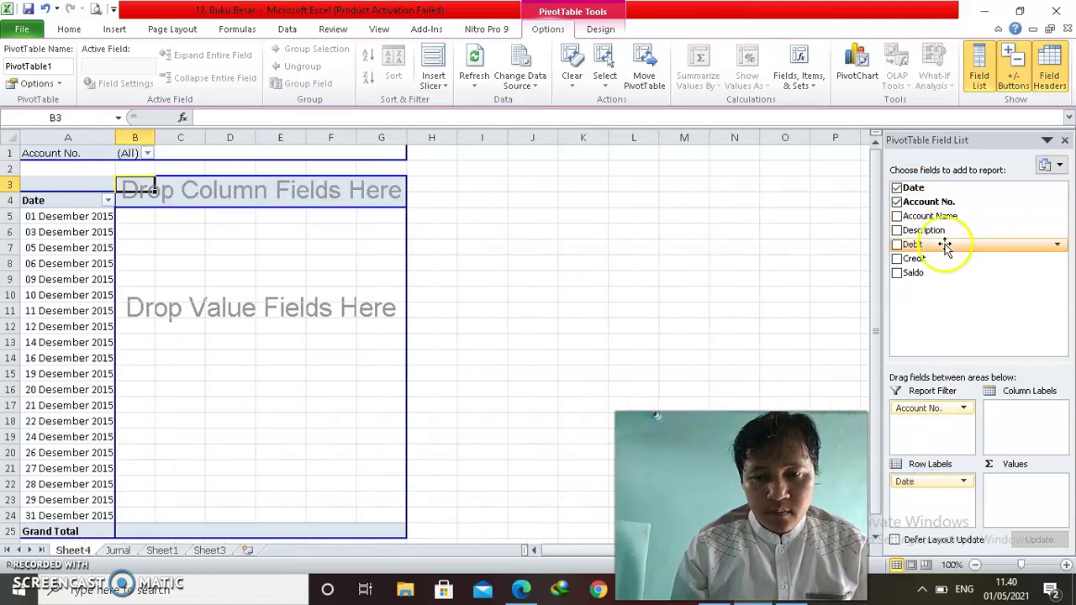
drag(929, 220, 924, 487)
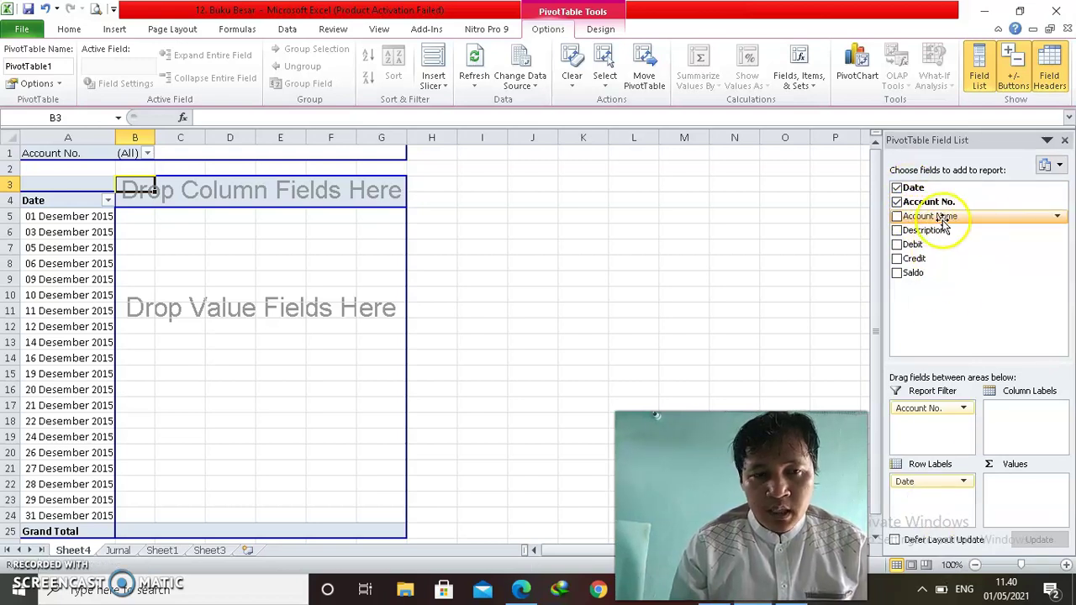
drag(931, 236, 917, 497)
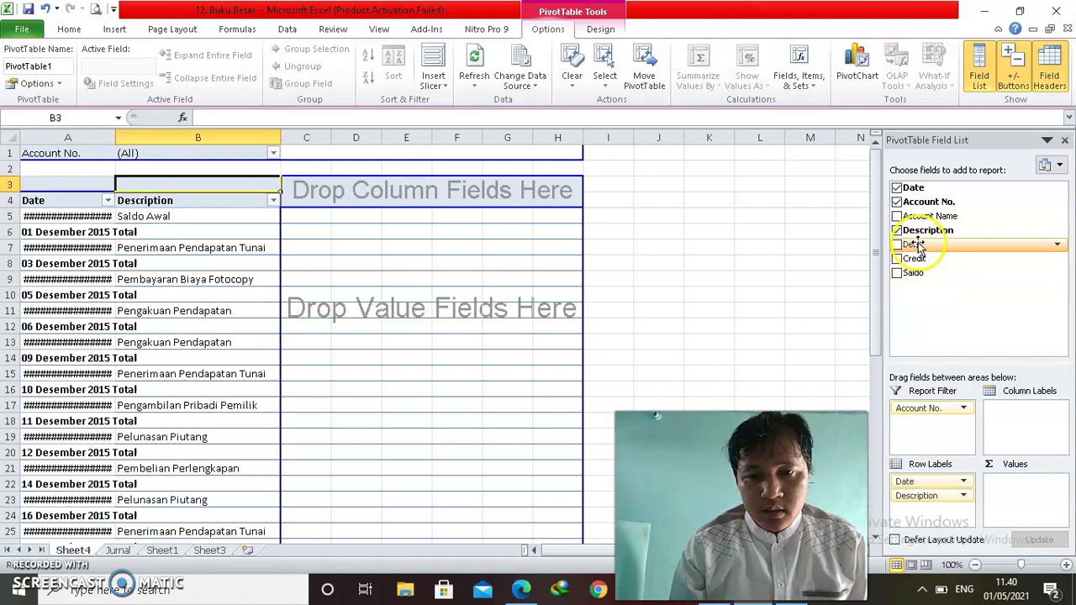
Add Debit and Credit as summed values in the PivotTable and autofit column A to show the full dates
drag(920, 244, 1009, 494)
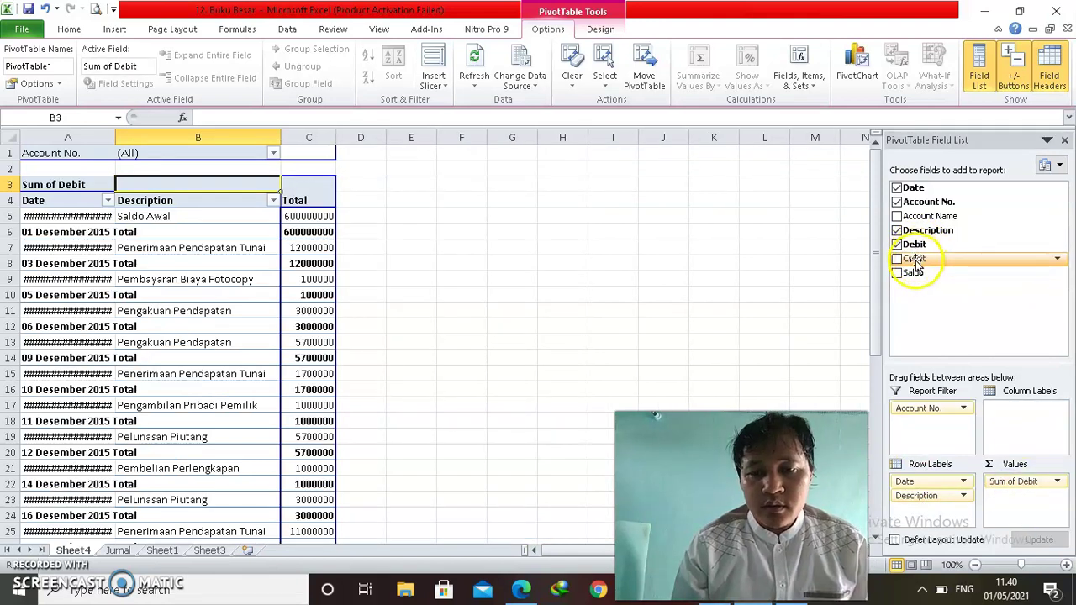
drag(915, 262, 1012, 500)
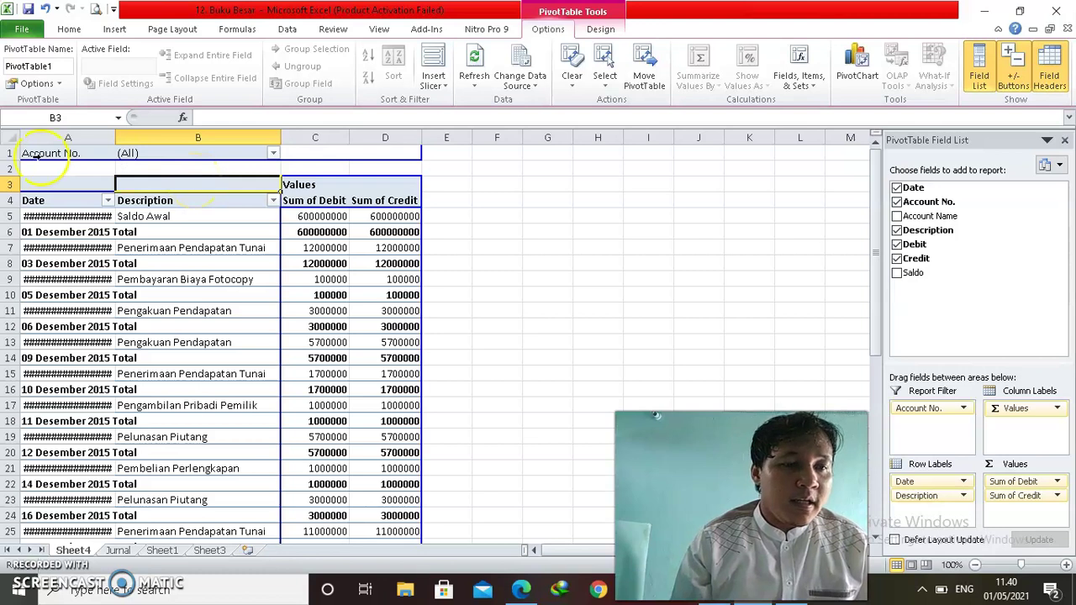
double_click(113, 138)
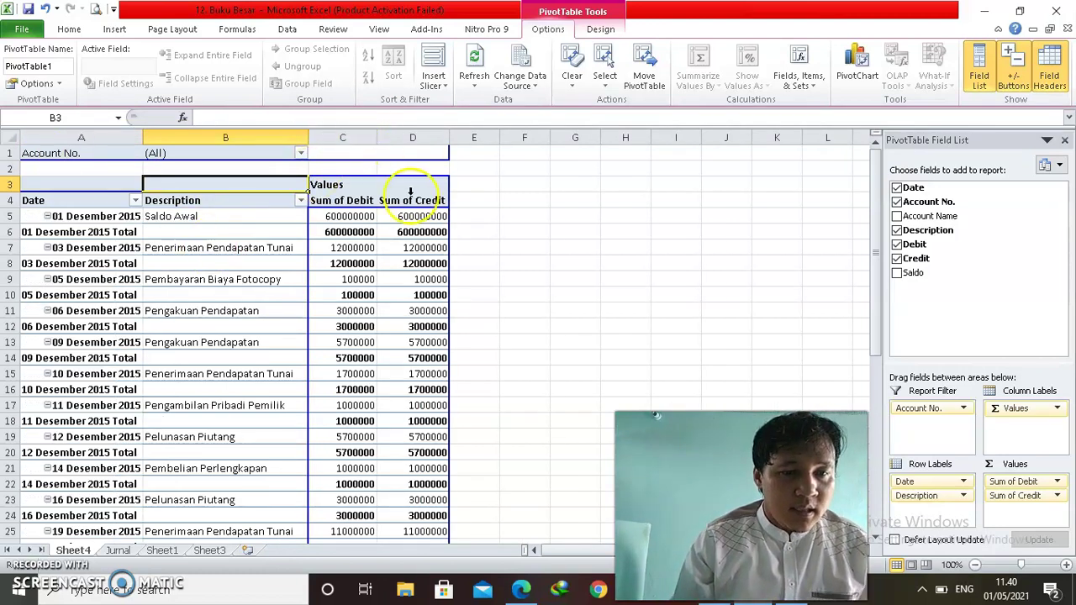
Apply the Rupiah accounting number format to the debit and credit values in C5:D46, including the grand total
click(364, 216)
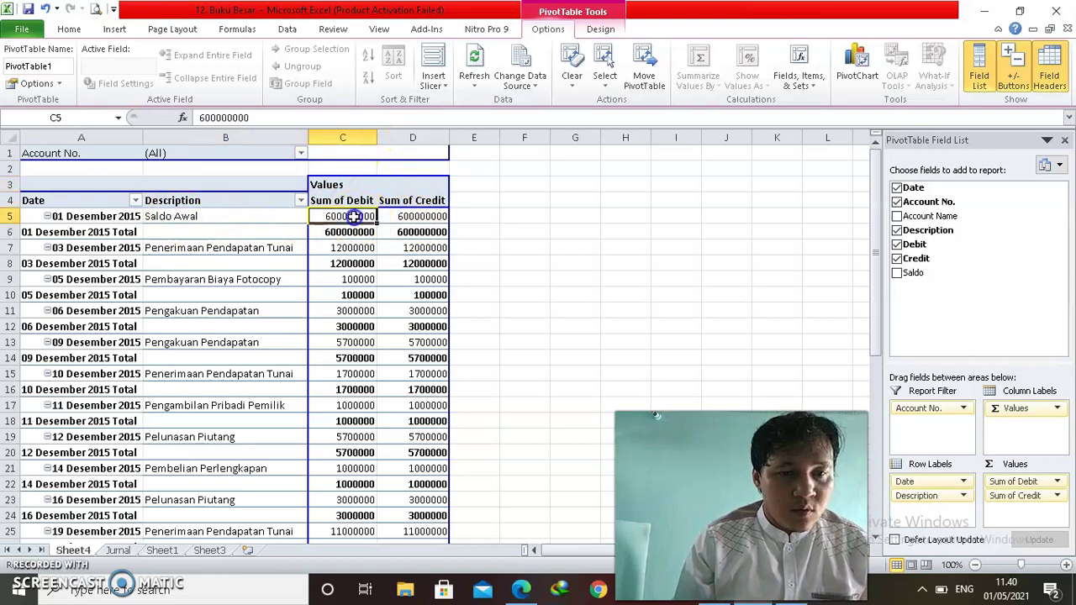
key(shift+Right)
key(shift+Down)
key(shift+Down)
key(shift+Down)
key(shift+Down)
key(shift+Down)
key(shift+Down)
key(shift+Down)
key(shift+Down)
key(shift+Down)
key(shift+Down)
key(shift+Down)
key(shift+Down)
key(shift+Down)
key(shift+Down)
key(shift+Down)
key(shift+Down)
key(shift+Down)
key(shift+Down)
key(shift+Down)
key(shift+Down)
key(shift+Down)
key(shift+Down)
key(shift+Down)
key(shift+Down)
key(shift+Down)
key(shift+Down)
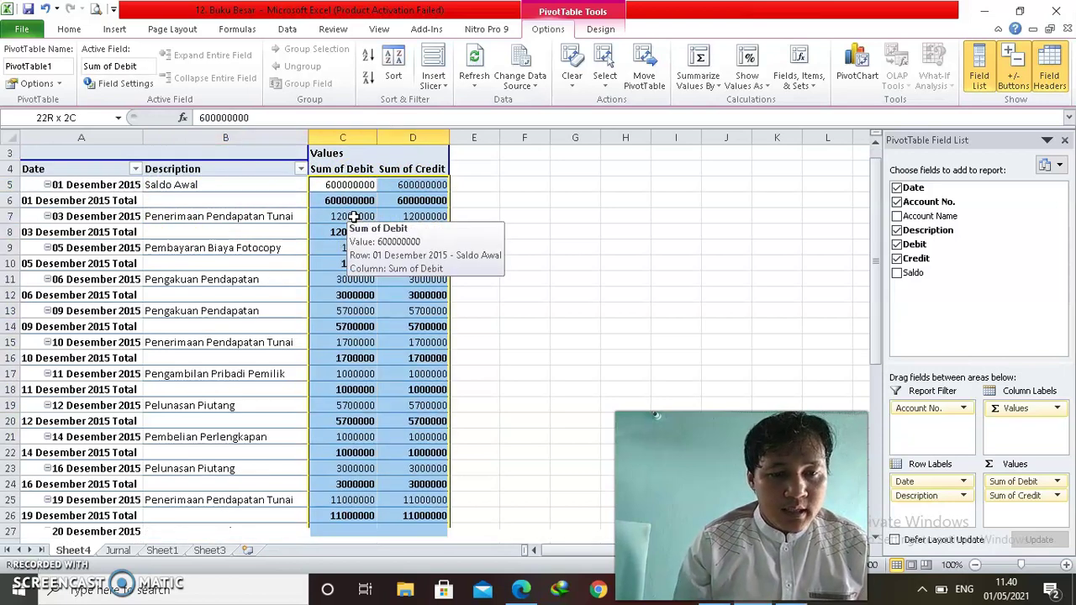
key(shift+Down)
key(shift+Down)
key(shift+Down)
key(shift+Down)
key(shift+Down)
key(shift+Down)
key(shift+Down)
key(shift+Down)
key(shift+Down)
key(shift+Down)
key(shift+Down)
key(shift+Down)
key(shift+Down)
key(shift+Down)
key(shift+Down)
key(shift+Down)
key(shift+Down)
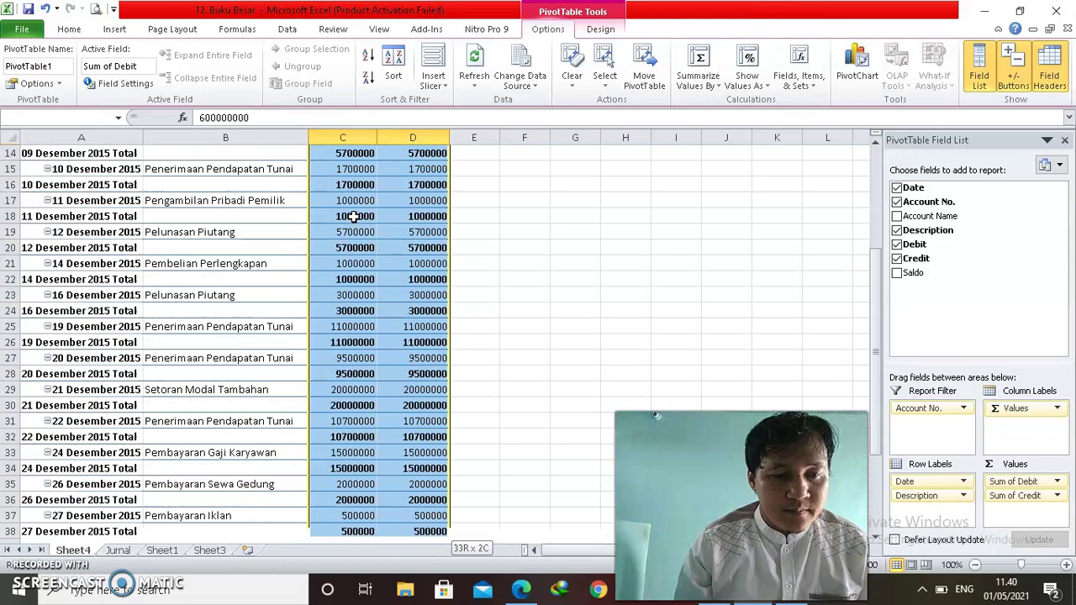
key(shift+Up)
key(shift+Up)
key(shift+Up)
key(shift+Up)
key(shift+Up)
key(shift+Up)
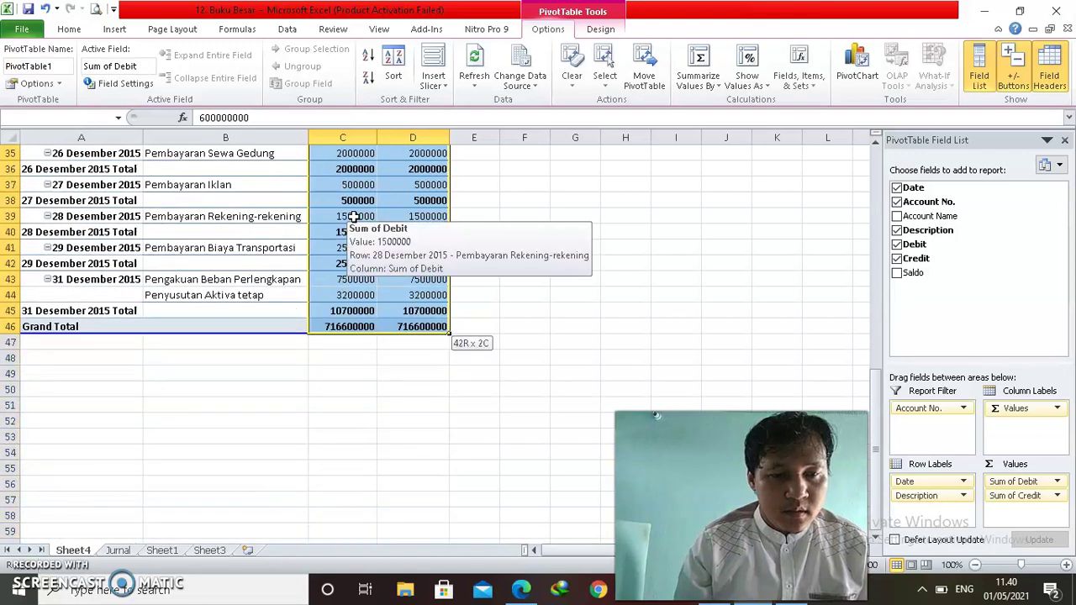
click(70, 30)
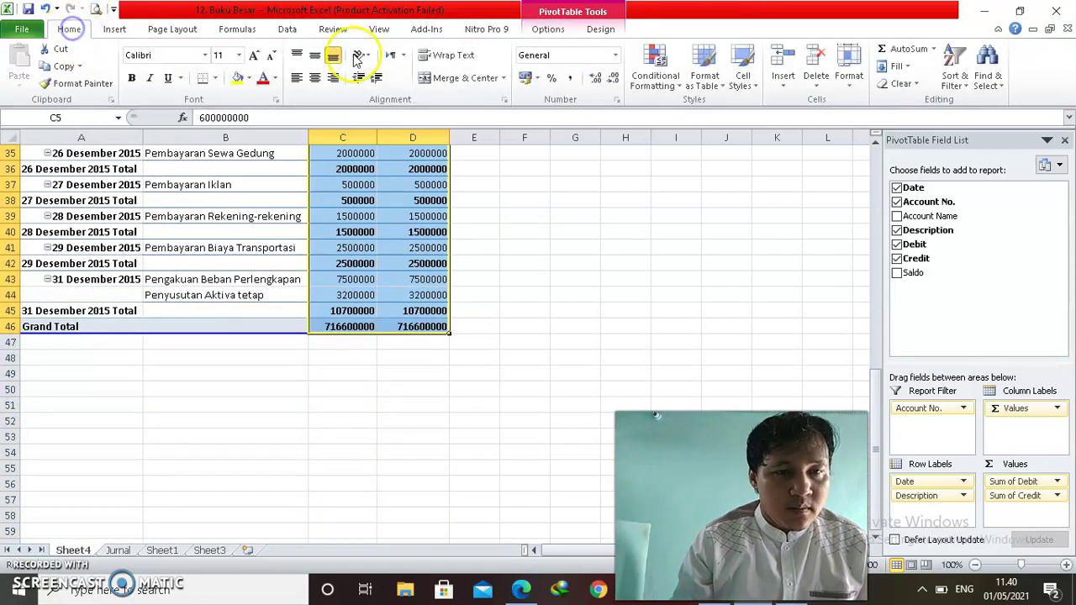
click(527, 81)
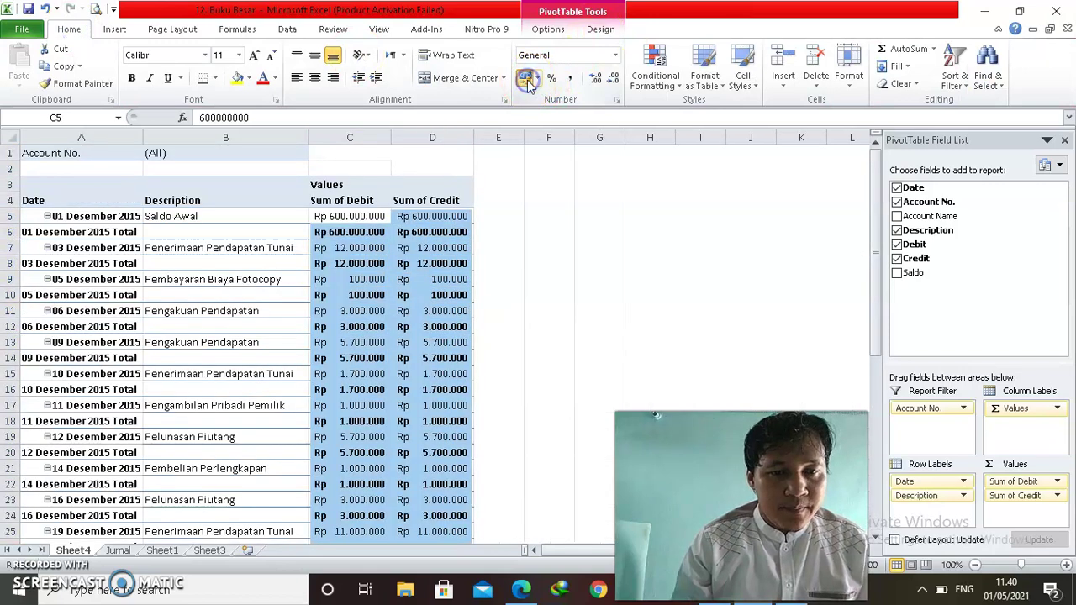
Remove the Date subtotal rows from the PivotTable
click(70, 235)
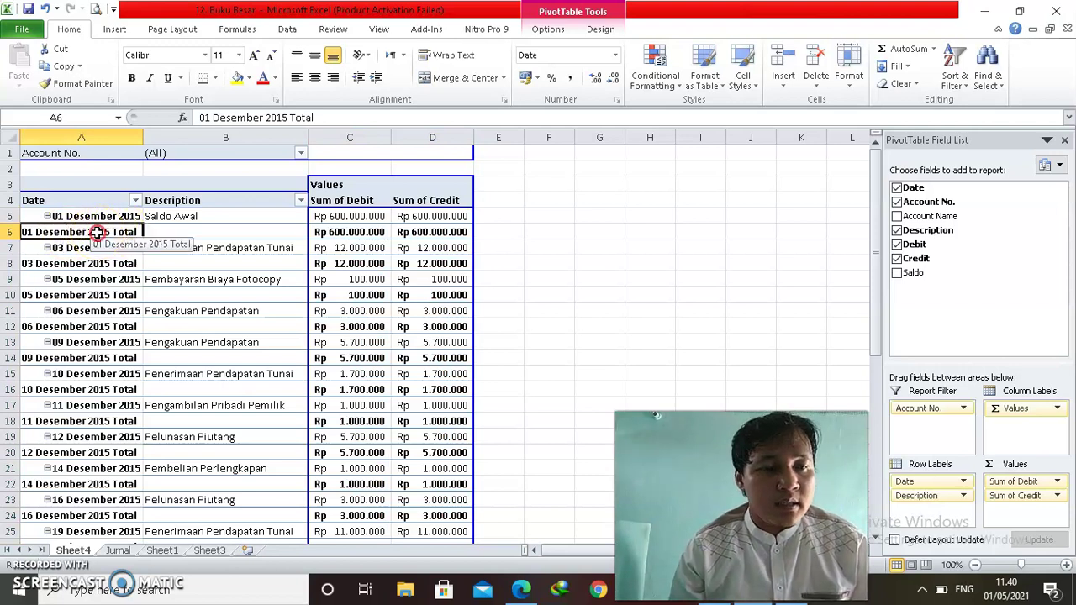
right_click(98, 234)
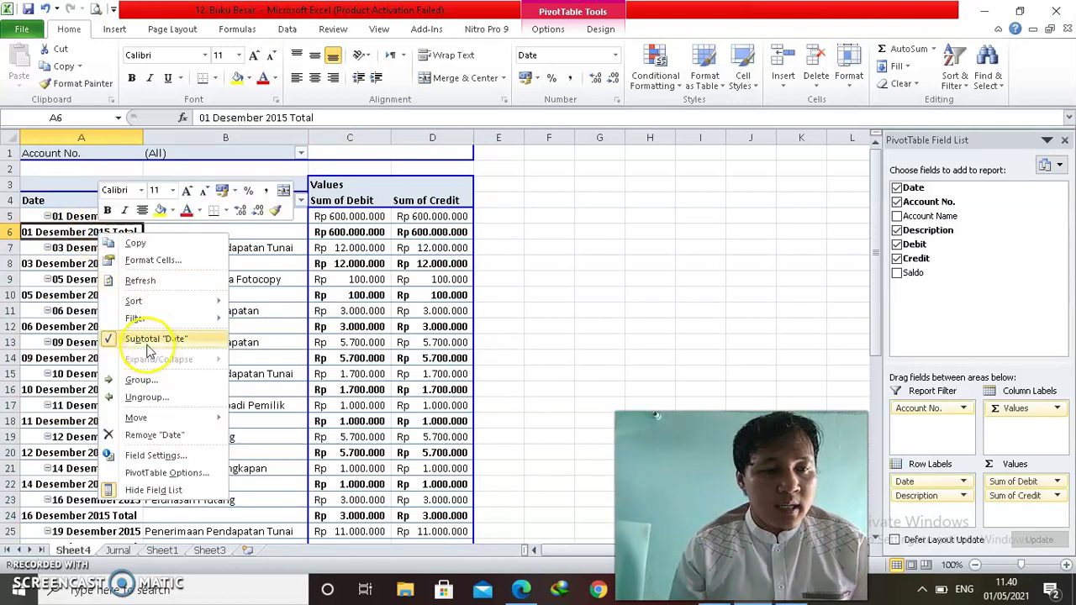
click(124, 338)
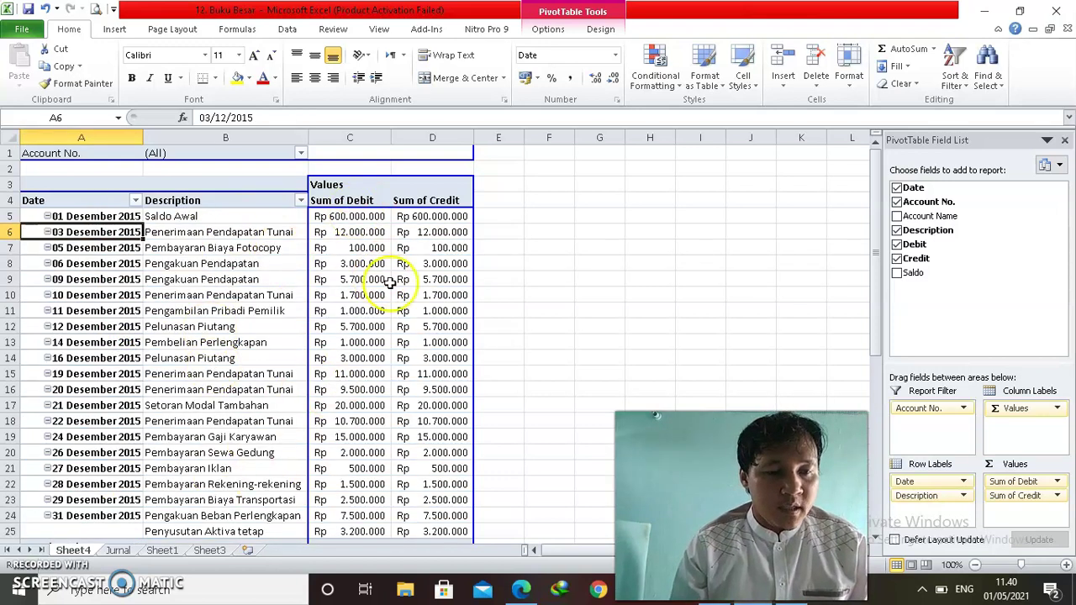
mouse_move(406, 314)
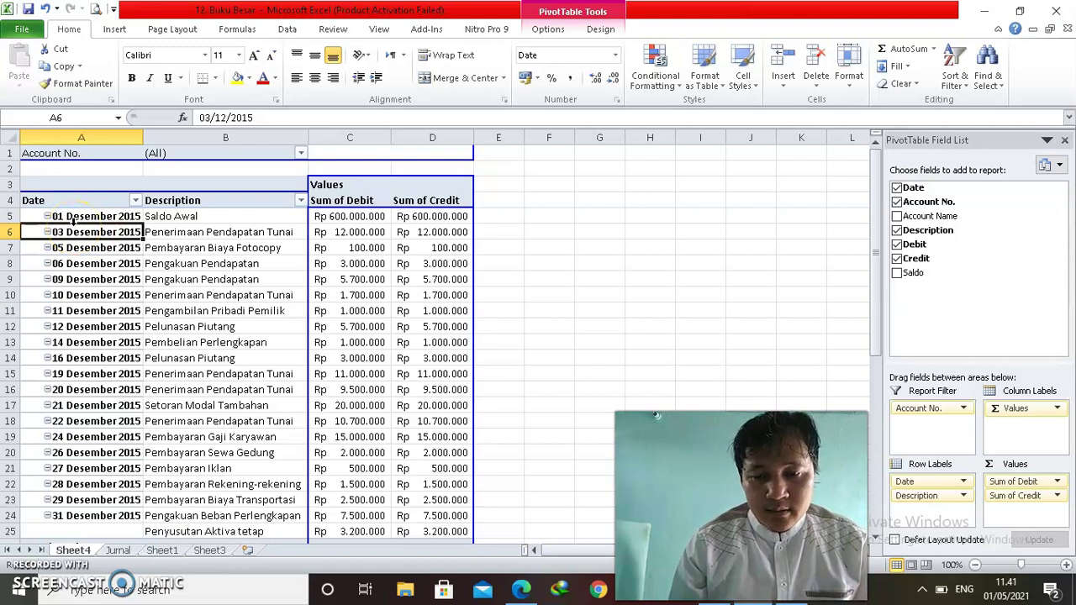
mouse_move(330, 314)
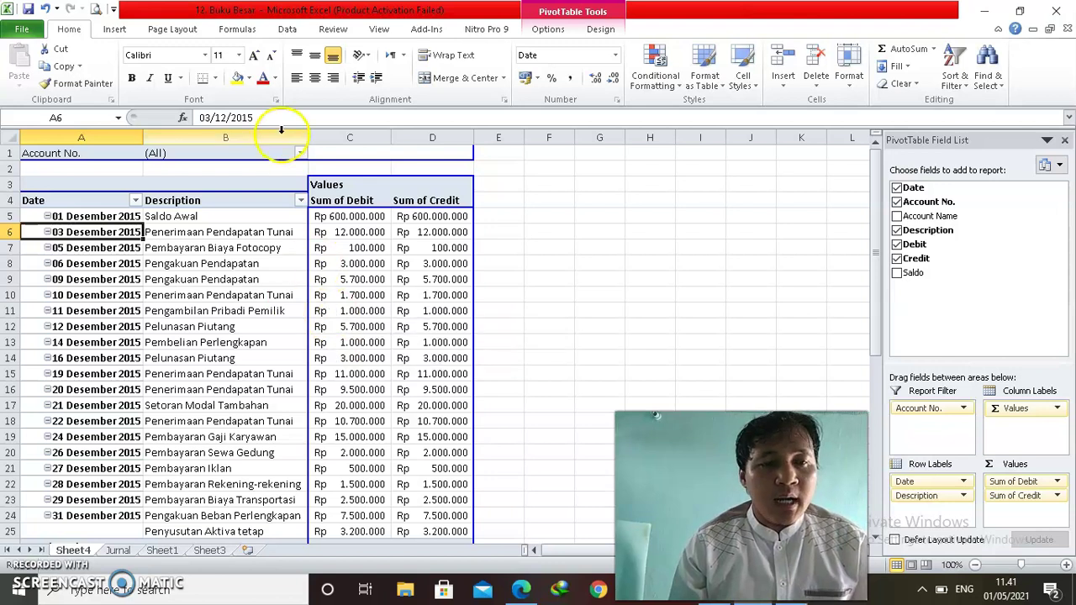
click(354, 151)
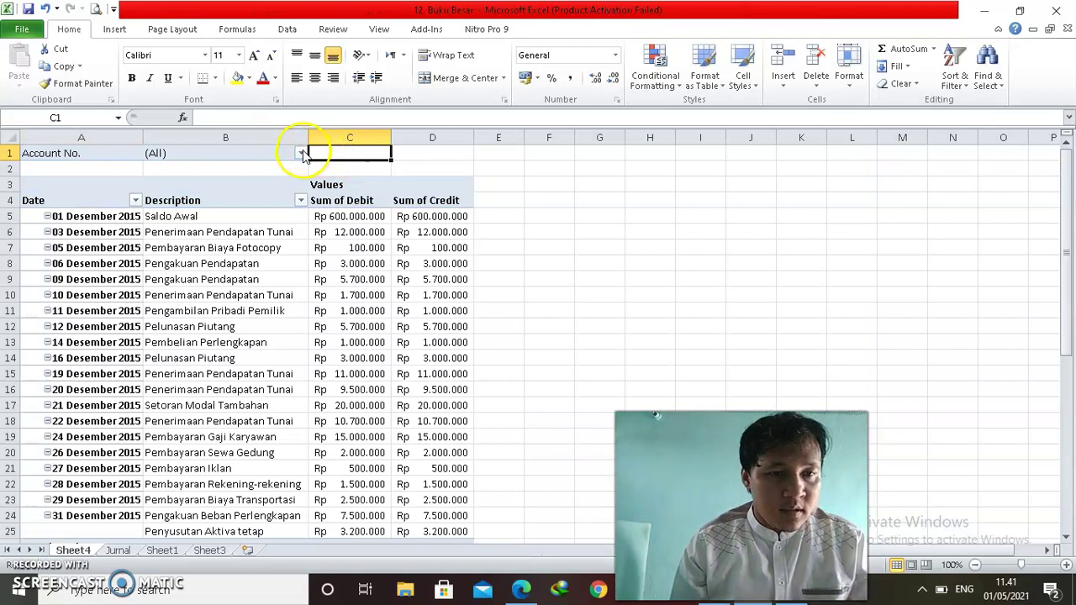
Label cell C1 beside the account number filter as "Account Name"
click(301, 152)
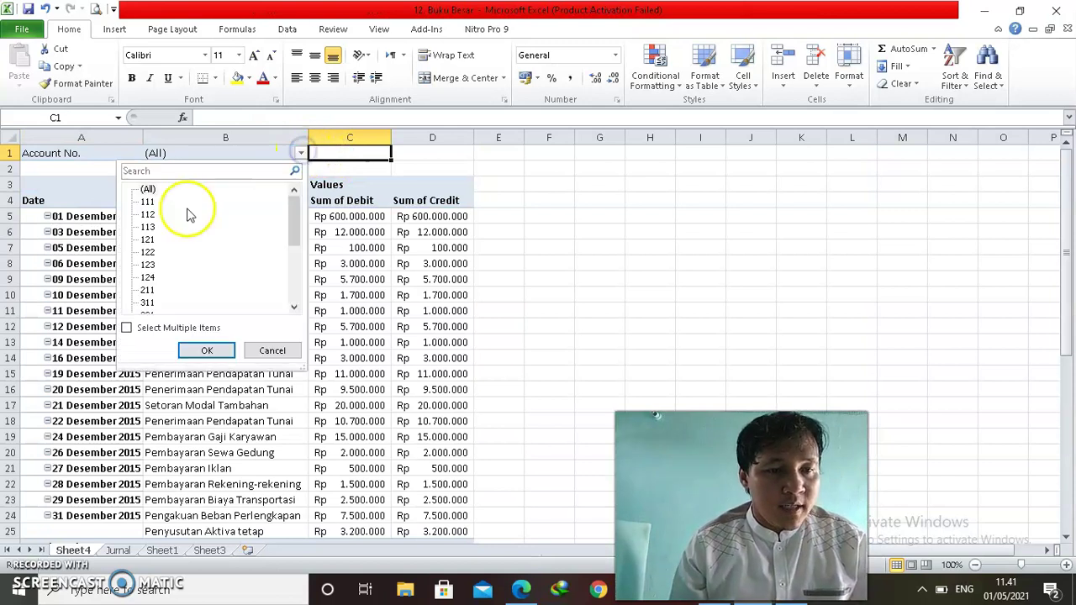
click(371, 150)
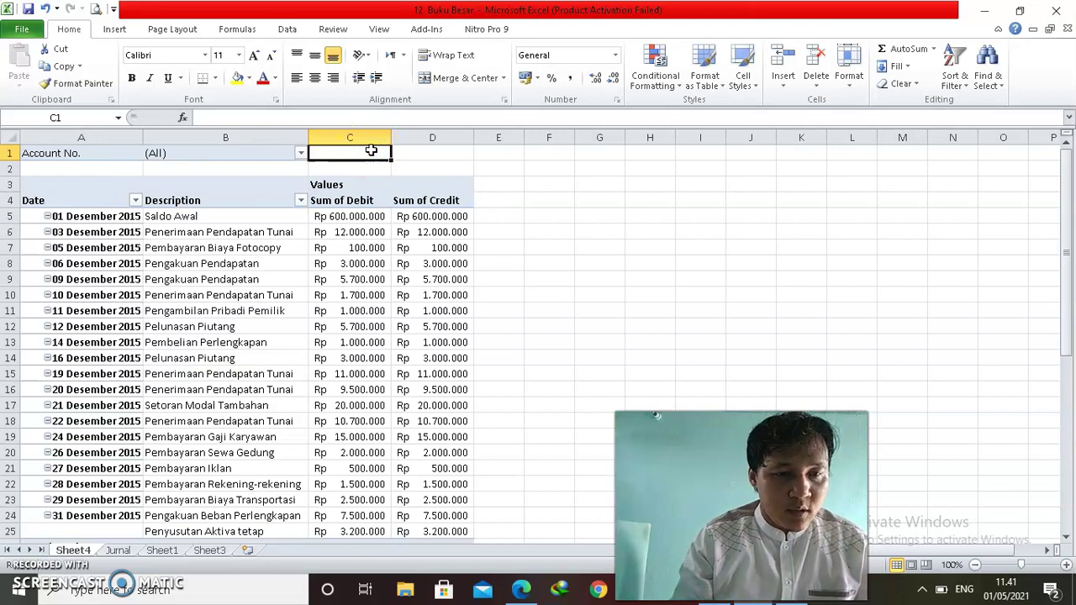
text(Account Name)
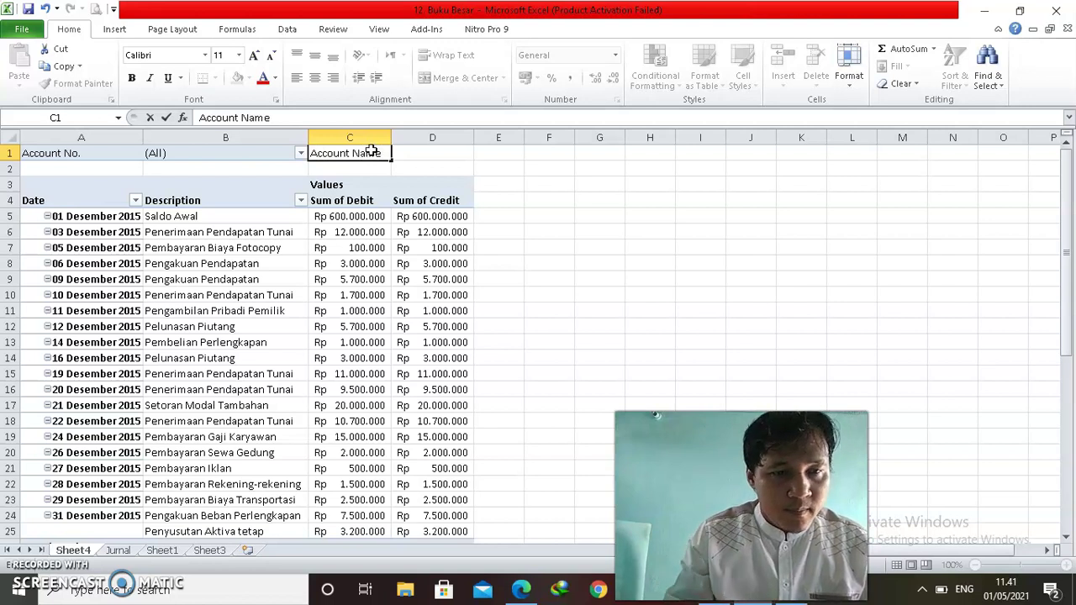
key(Tab)
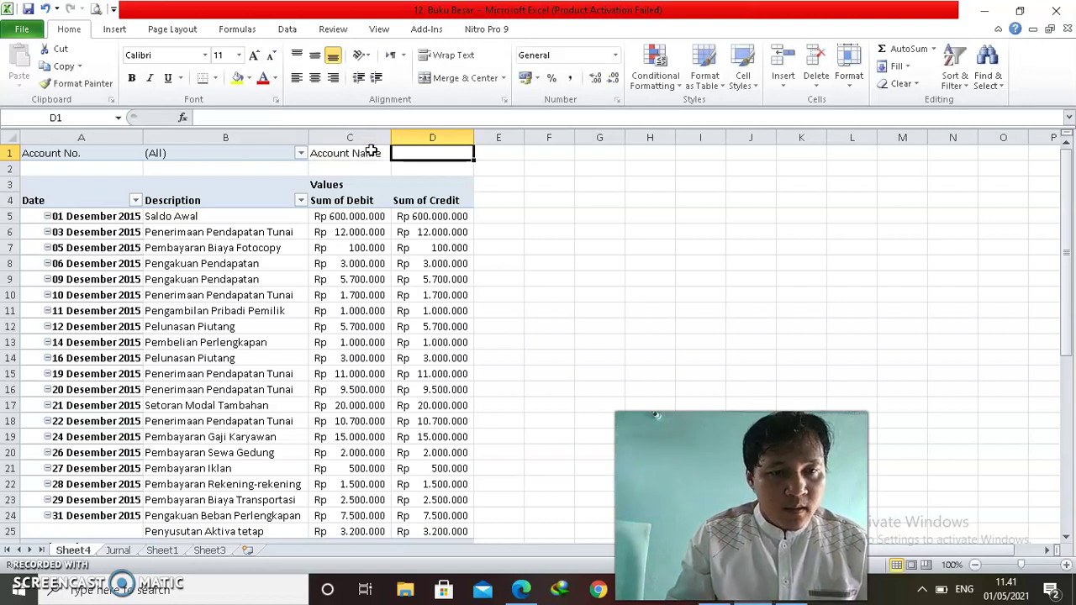
Enter a VLOOKUP in D1 that looks up B1 in Jurnal!B5:C25 and returns column 2 with an exact match (FALSE)
text(=)
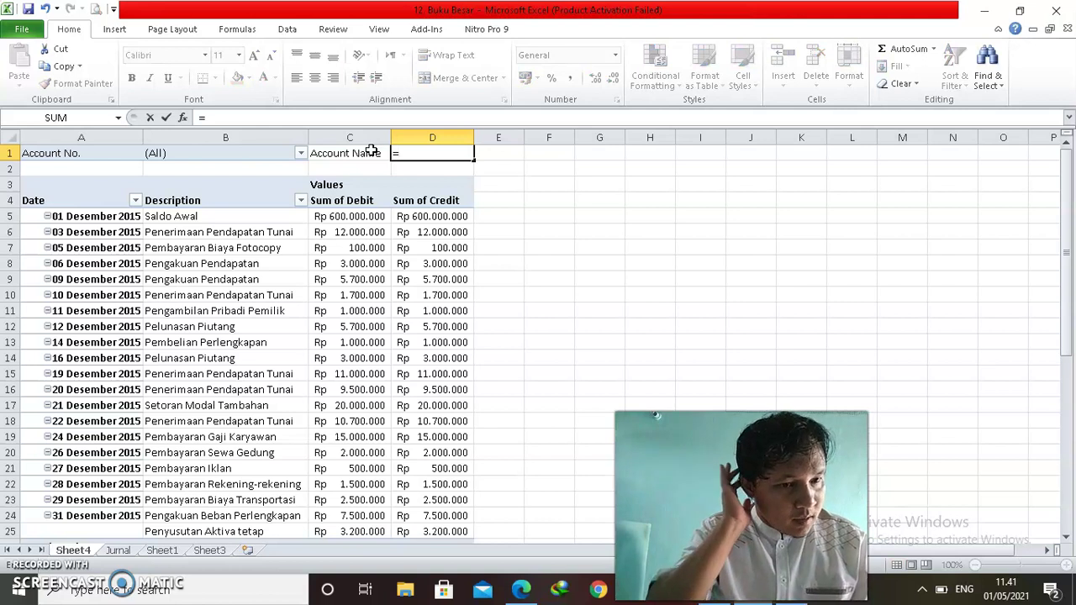
text(vloo)
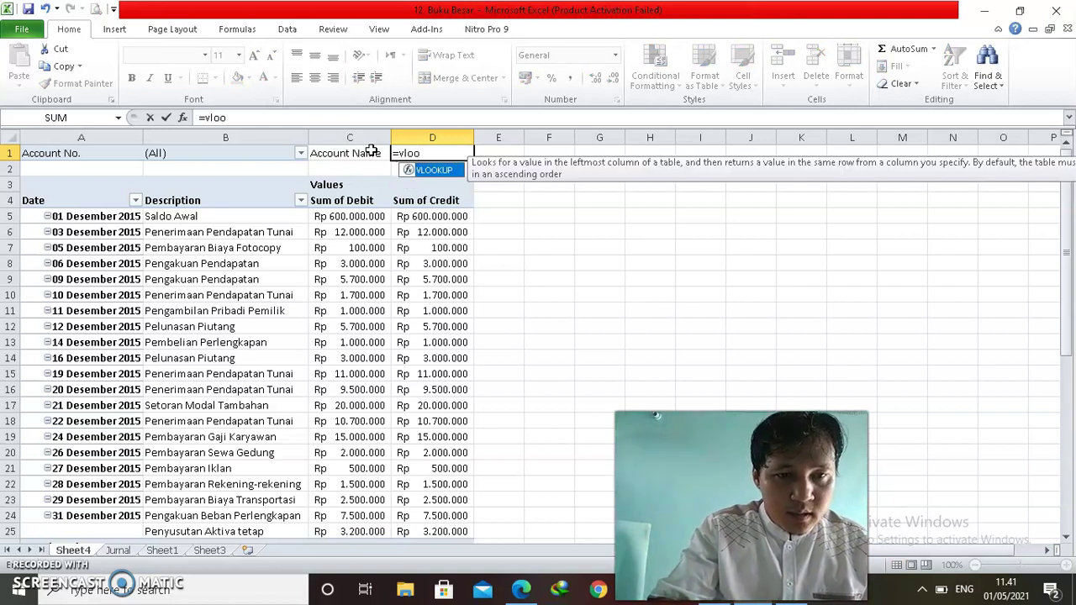
text(kup()
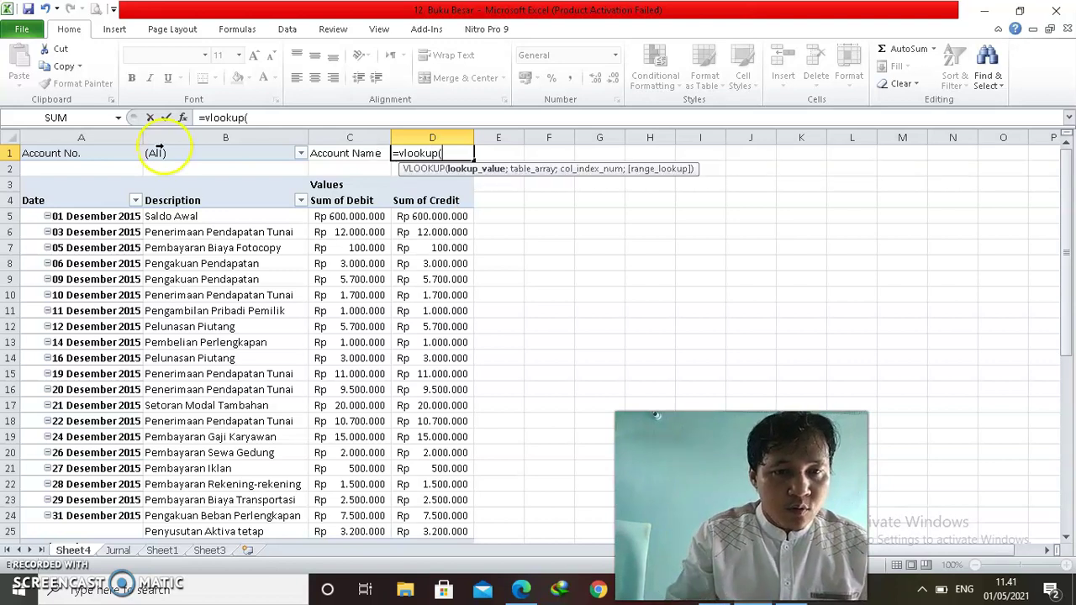
click(187, 154)
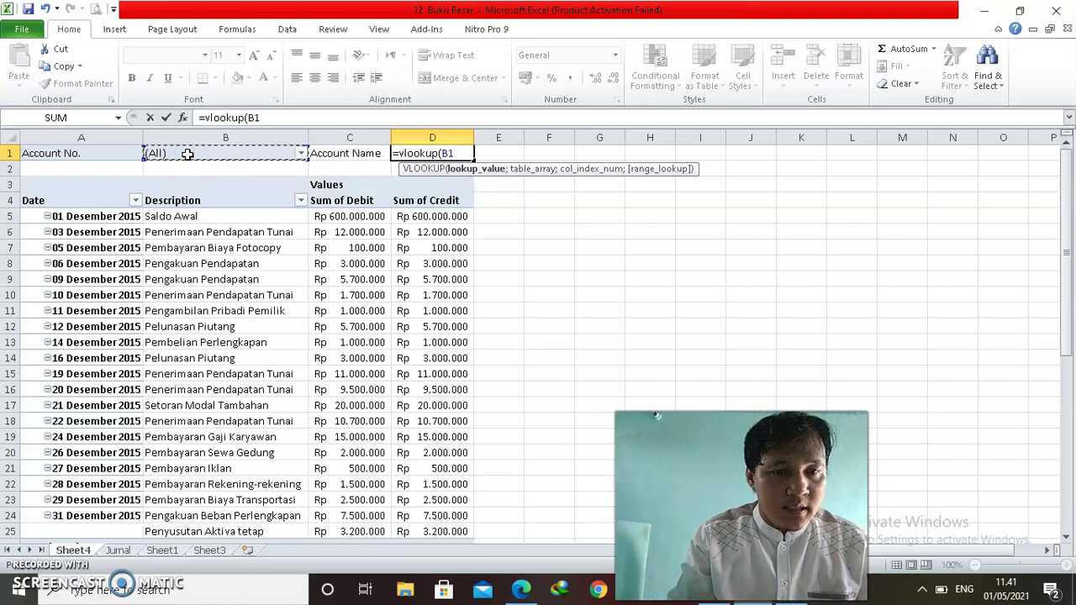
text(;)
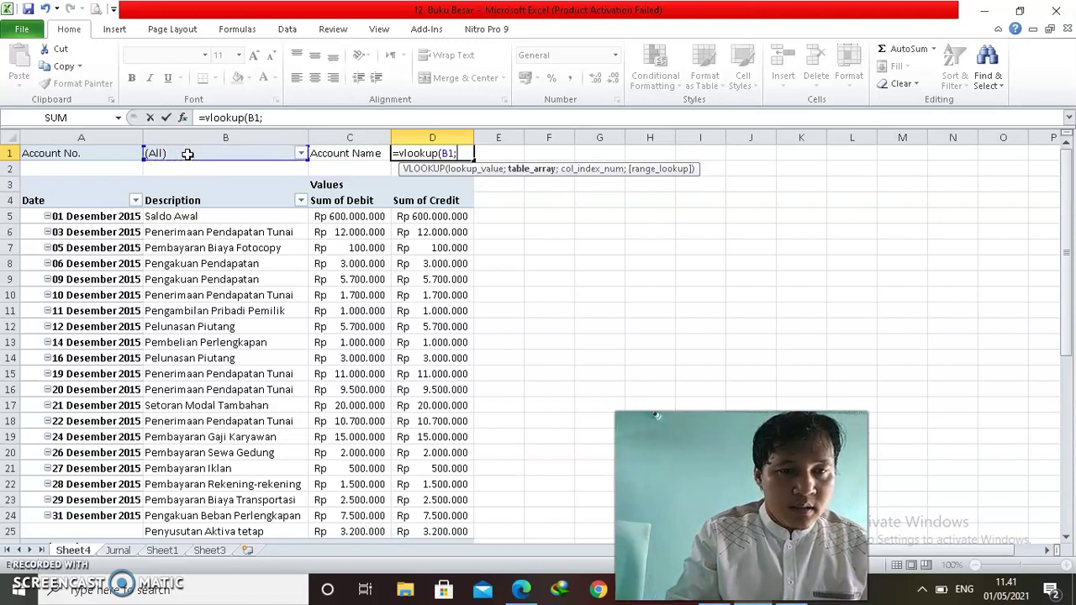
click(119, 551)
click(217, 191)
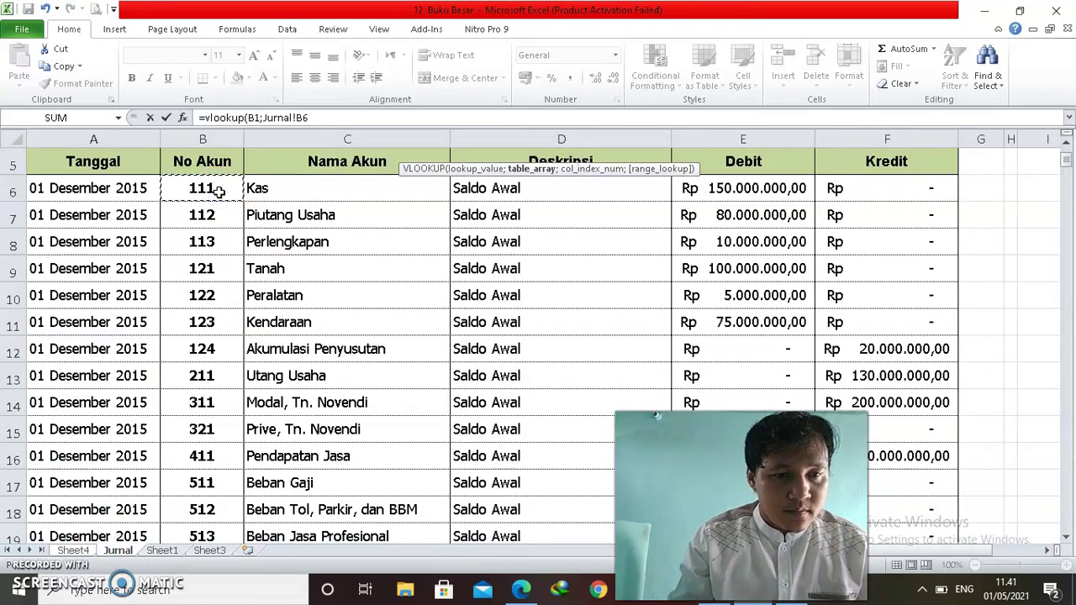
key(shift+Right)
key(shift+Down)
key(shift+Down)
key(shift+Down)
key(shift+Down)
key(shift+Down)
key(shift+Down)
key(shift+Down)
key(shift+Down)
key(shift+Down)
key(shift+Down)
key(shift+Down)
key(shift+Down)
key(shift+Down)
key(shift+Down)
key(shift+Down)
key(shift+Down)
key(shift+Down)
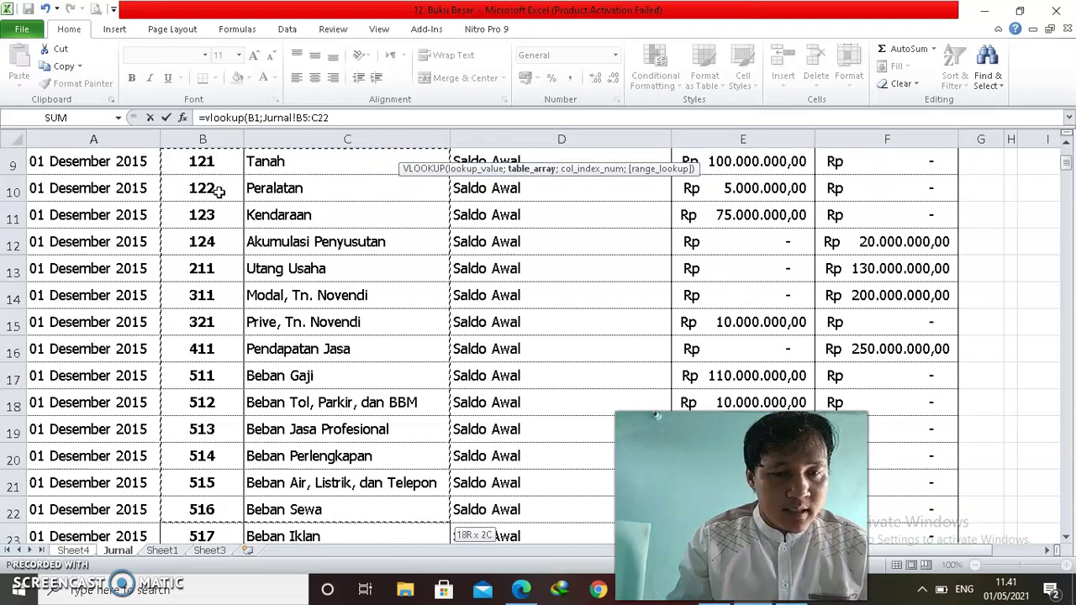
key(shift+Down)
key(shift+Down)
key(shift+Down)
key(shift+Down)
key(shift+Down)
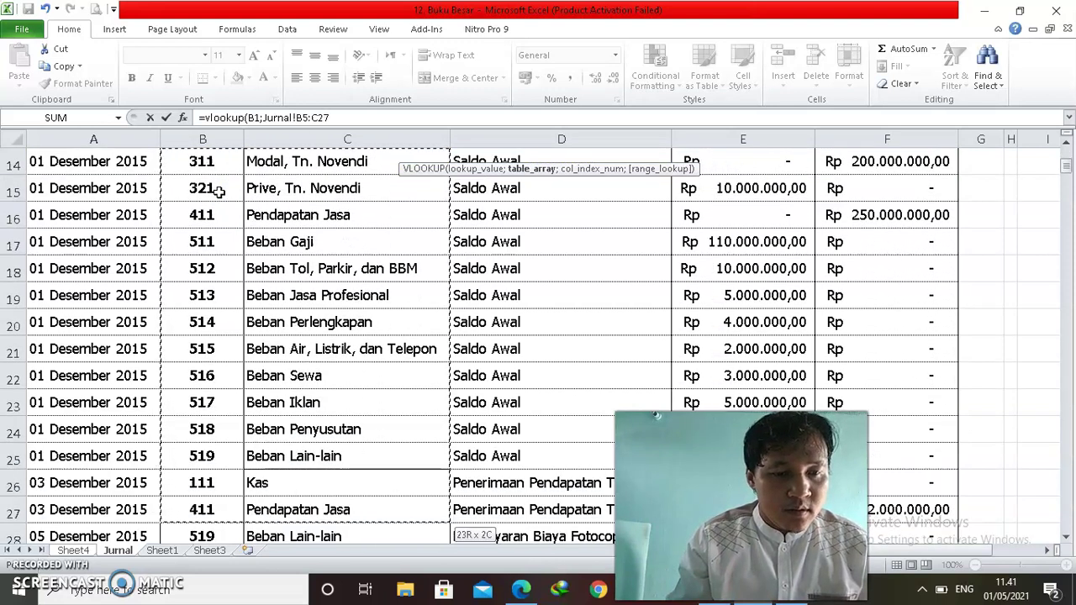
key(shift+Up)
key(shift+Up)
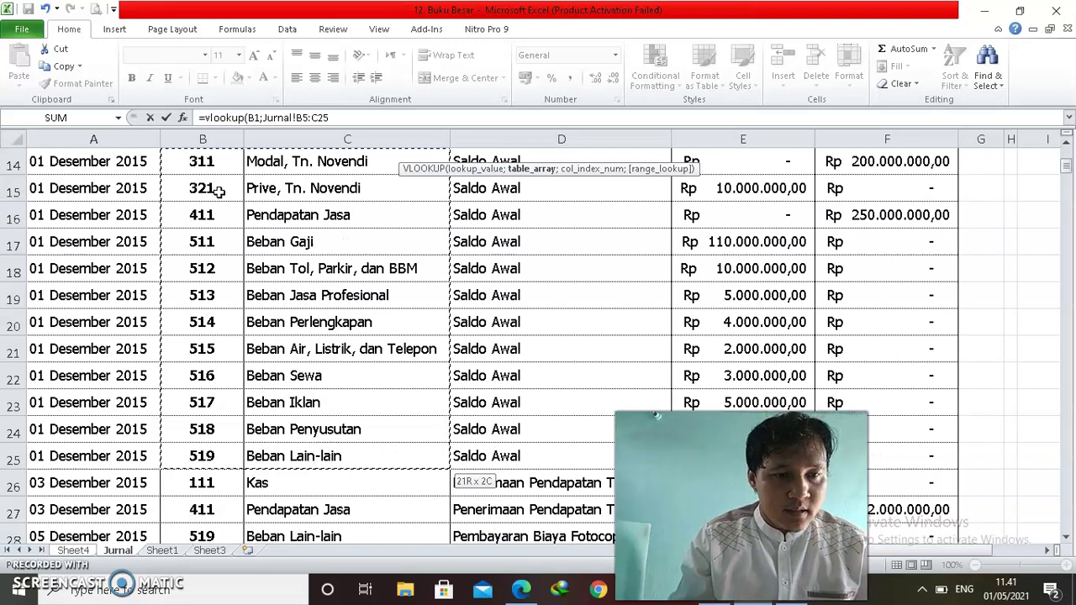
text(;)
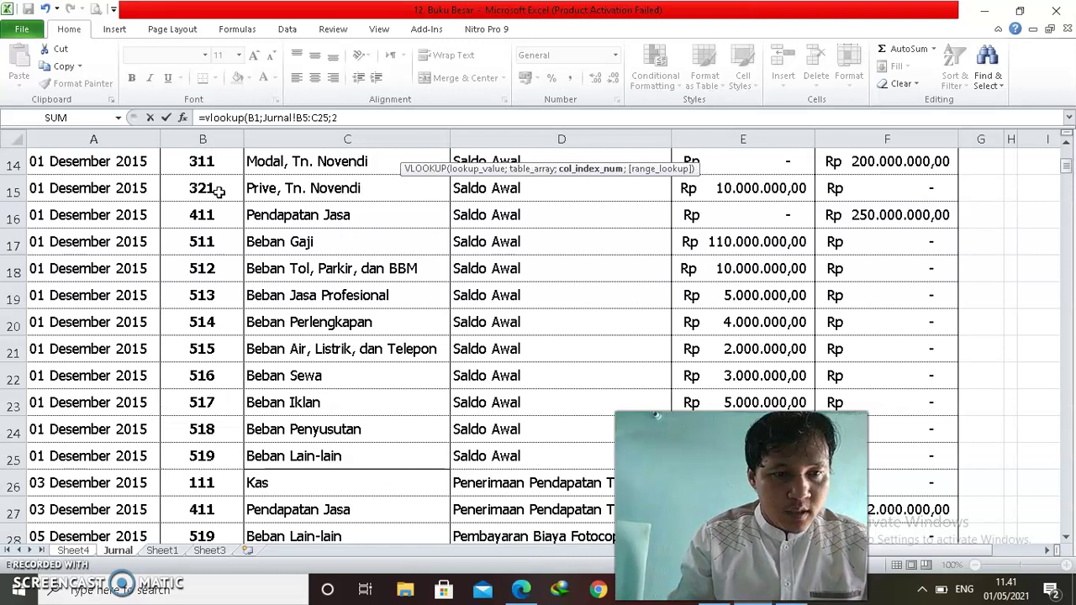
text(2)
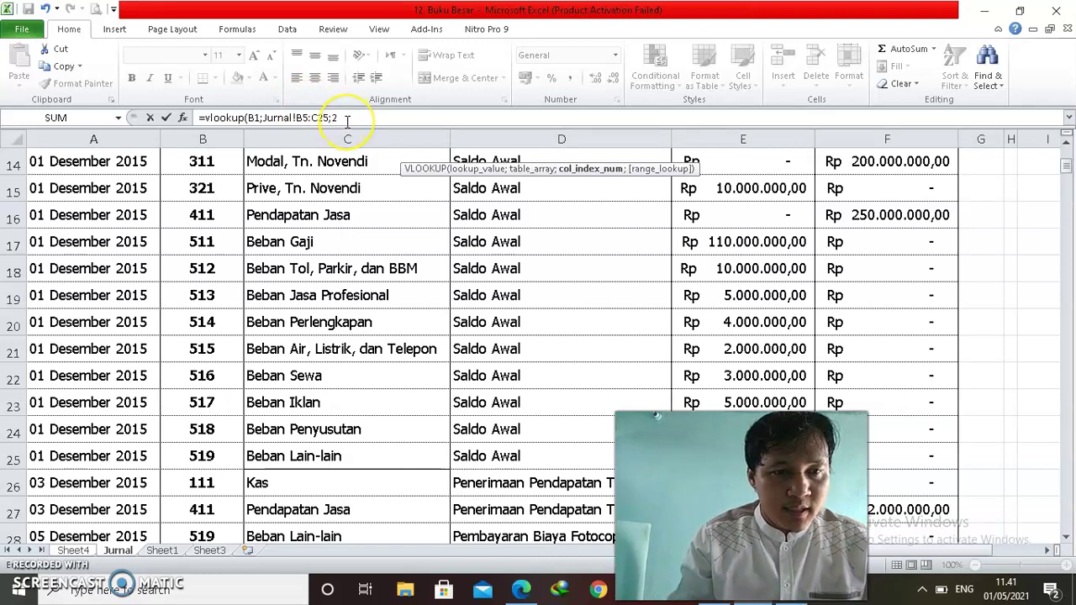
text(;)
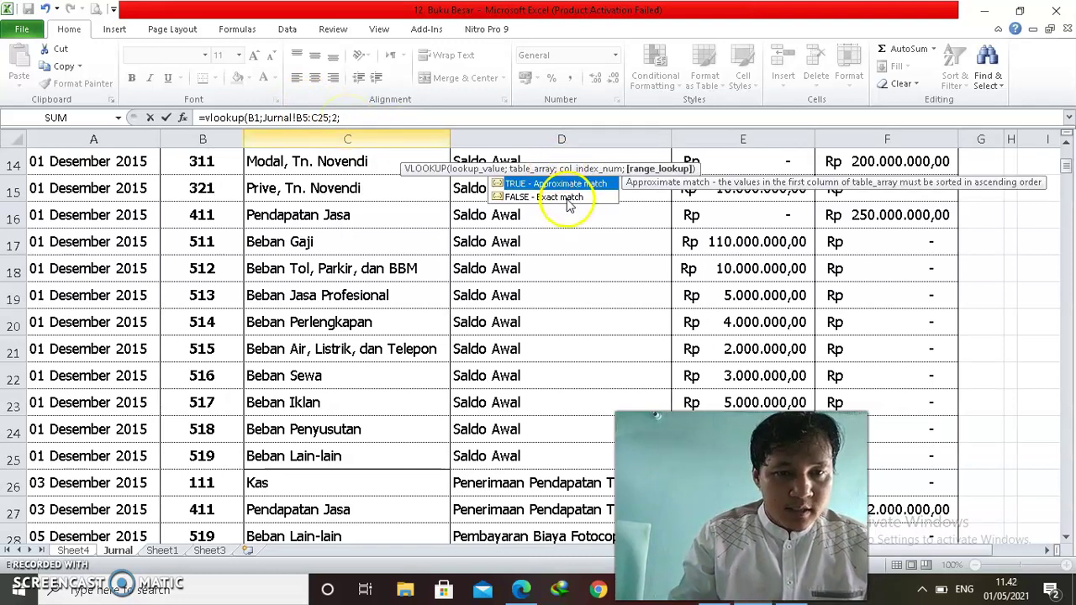
double_click(566, 198)
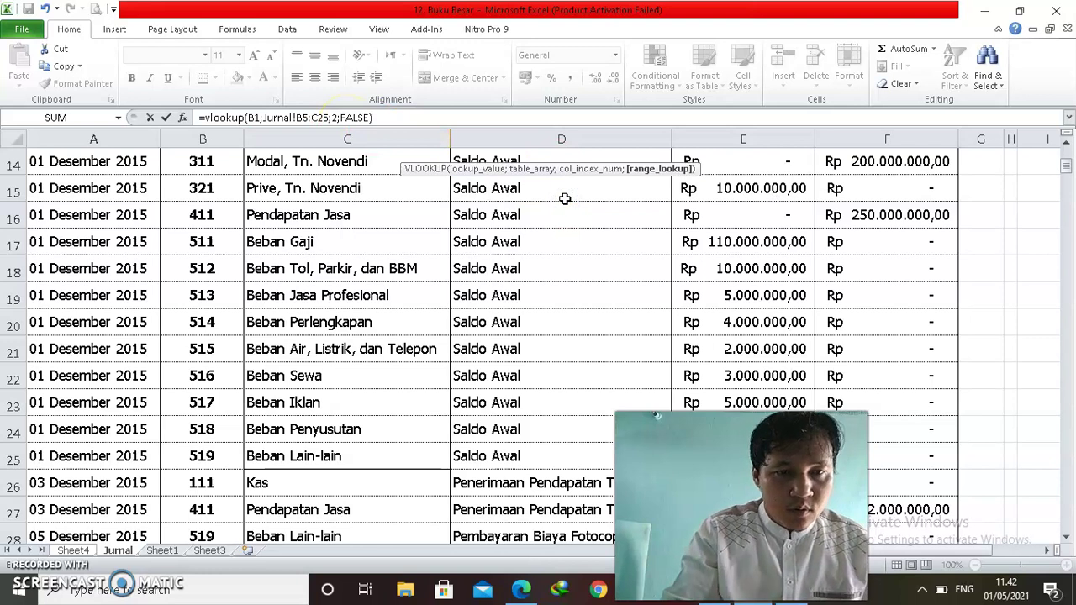
text())
key(Return)
Filter the PivotTable to Account No. 111 to test the account name lookup
key(Left)
key(Left)
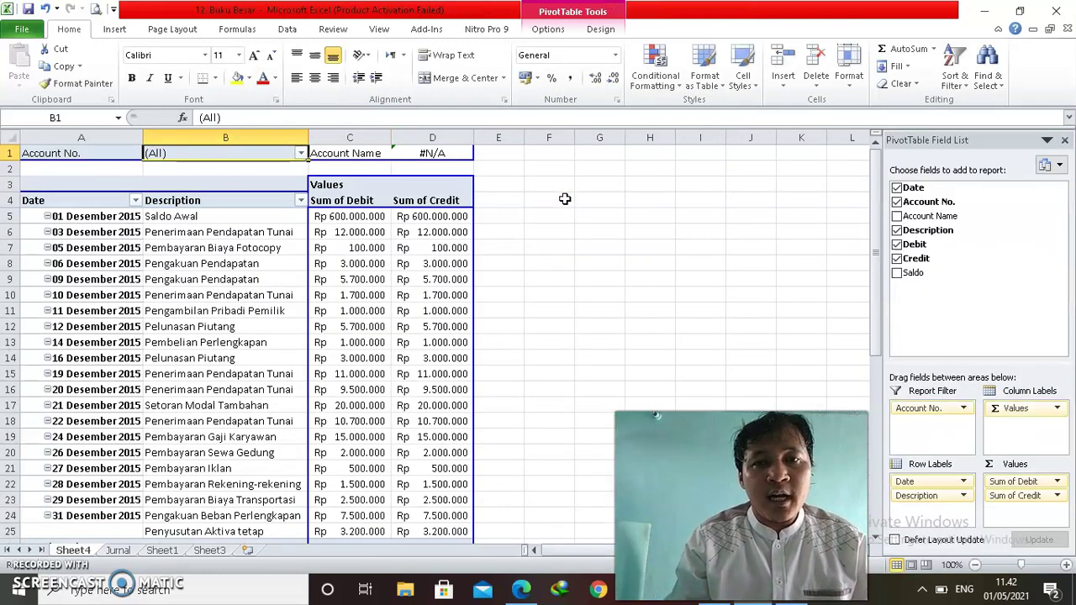
click(302, 153)
click(148, 203)
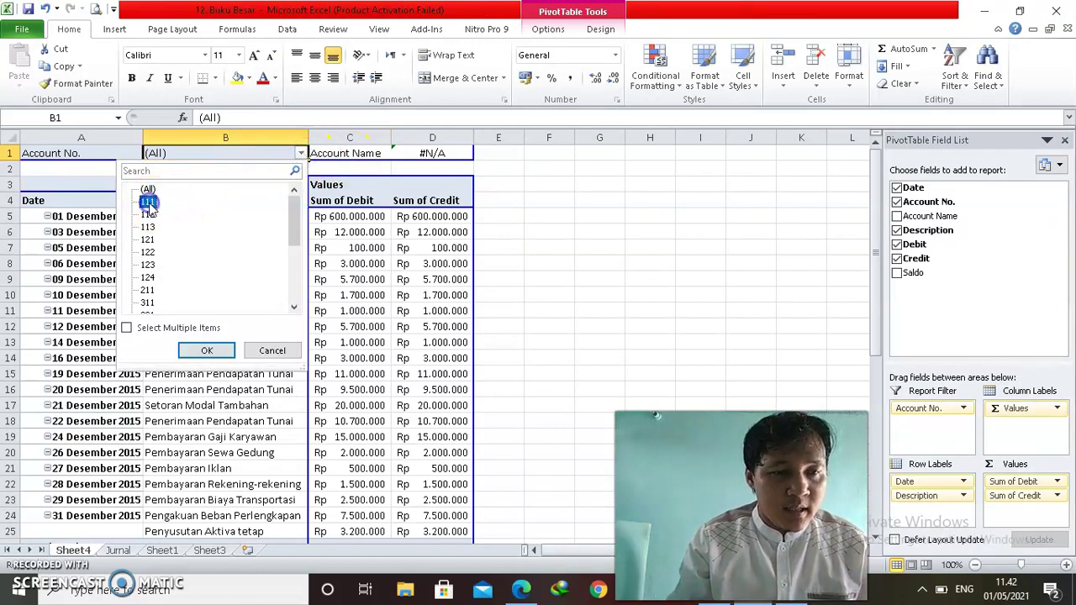
click(208, 351)
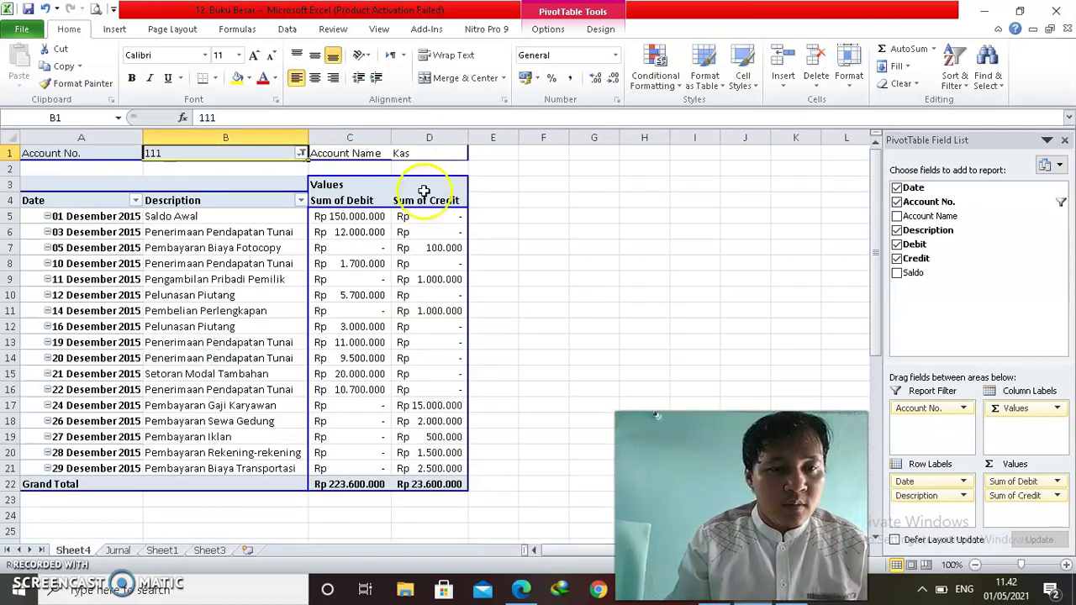
Switch the Account No. report filter to 112
click(353, 153)
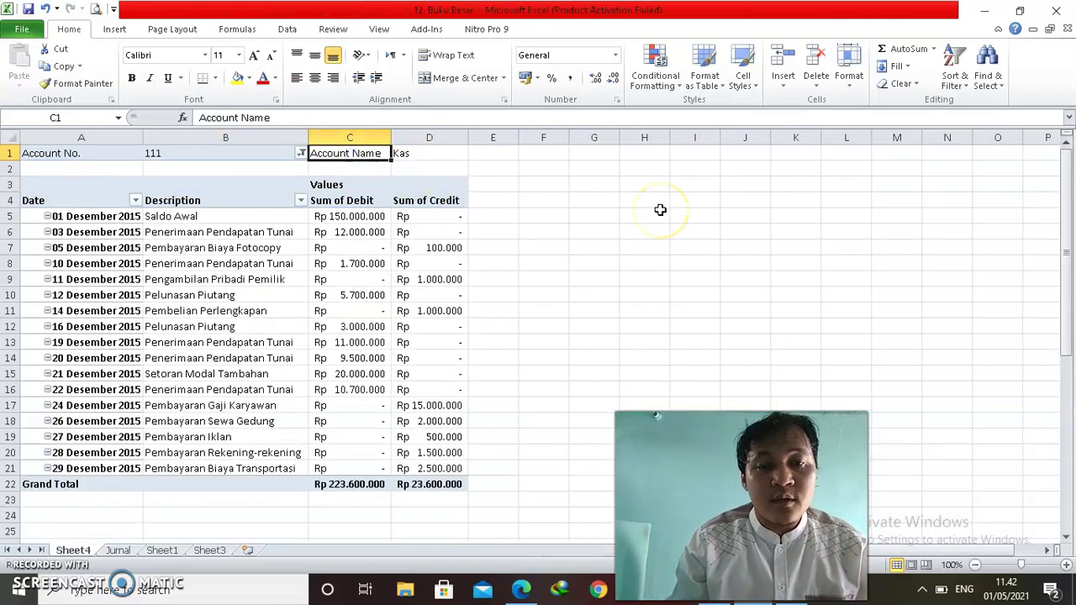
click(300, 153)
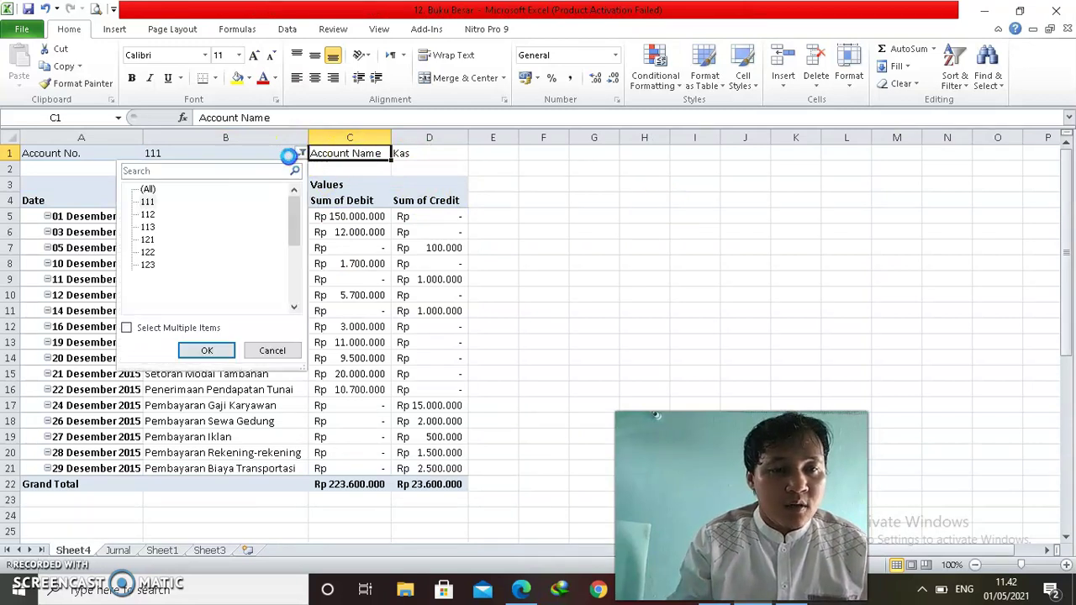
click(149, 215)
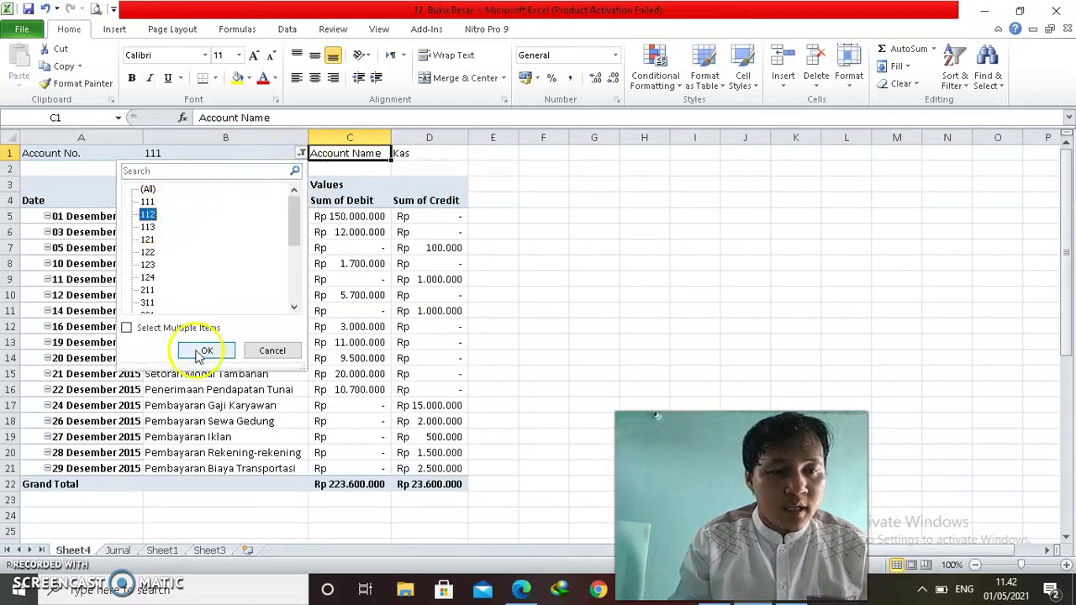
click(196, 350)
Fill the account name cells C1:D1 with a light aqua theme color
key(shift+Right)
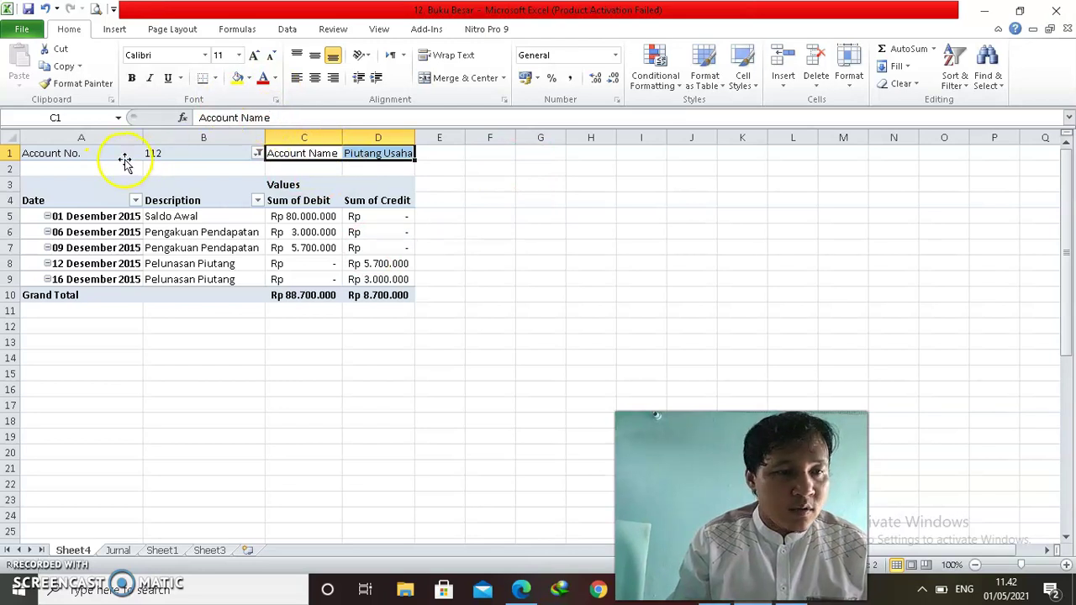
click(249, 78)
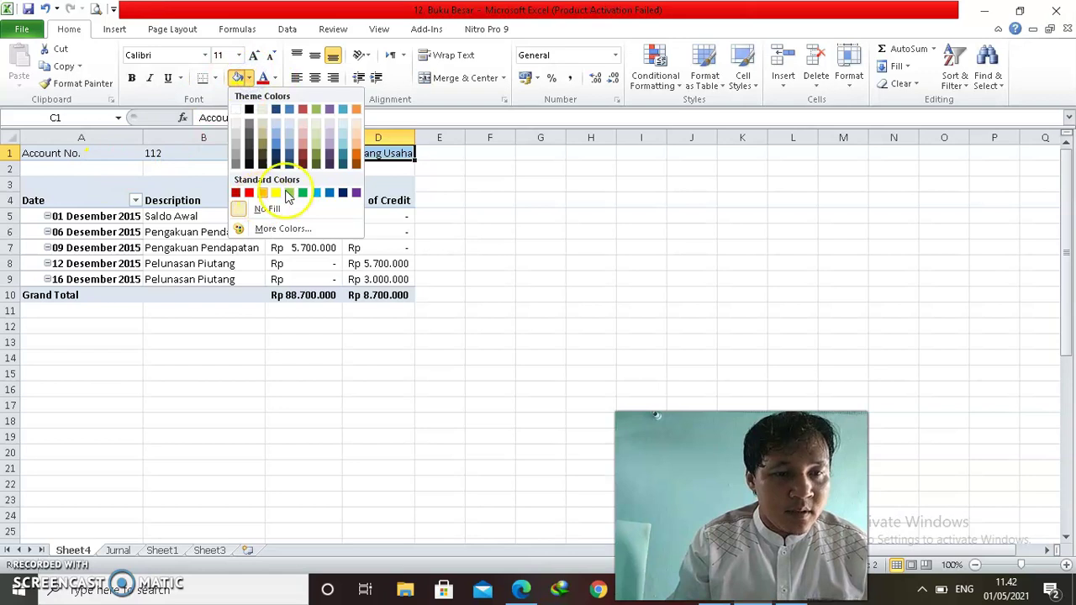
click(343, 126)
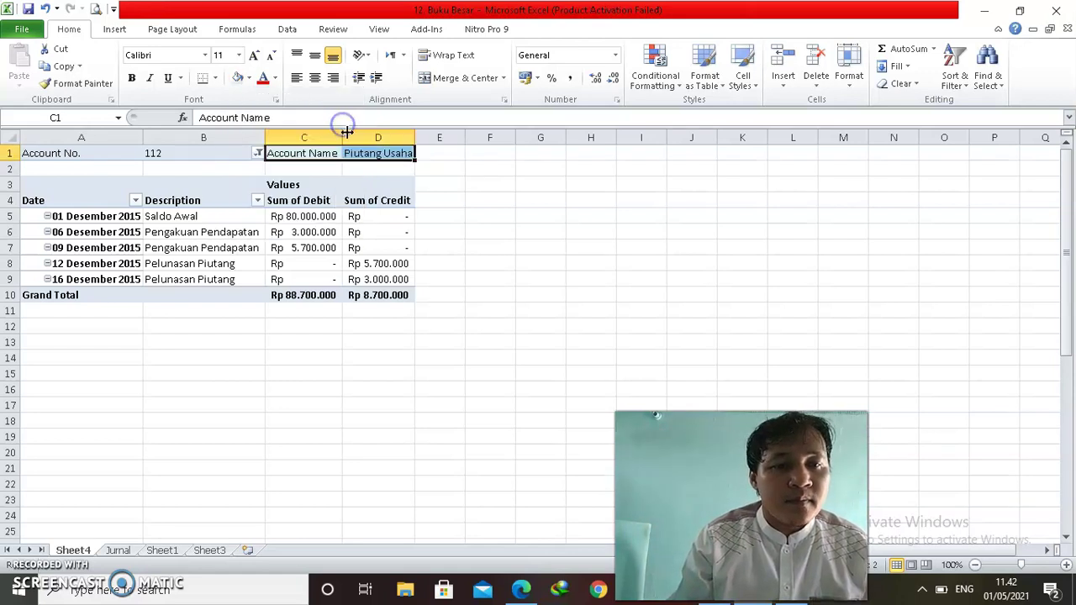
click(499, 197)
Make the account number and account name header cells A1:D1 bold
click(81, 154)
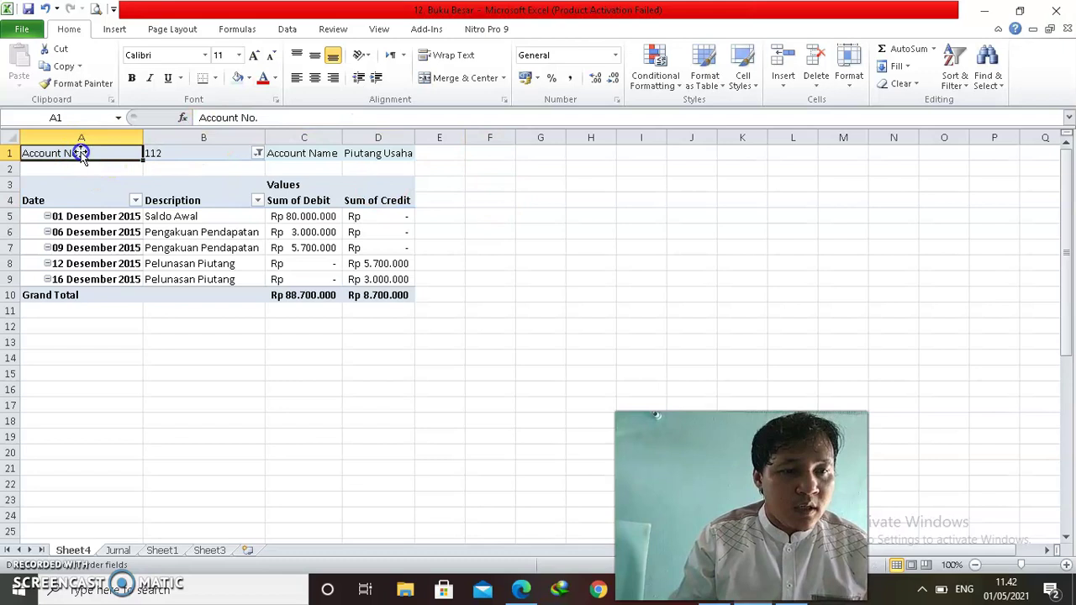
key(shift+Right)
key(shift+Right)
key(shift+Right)
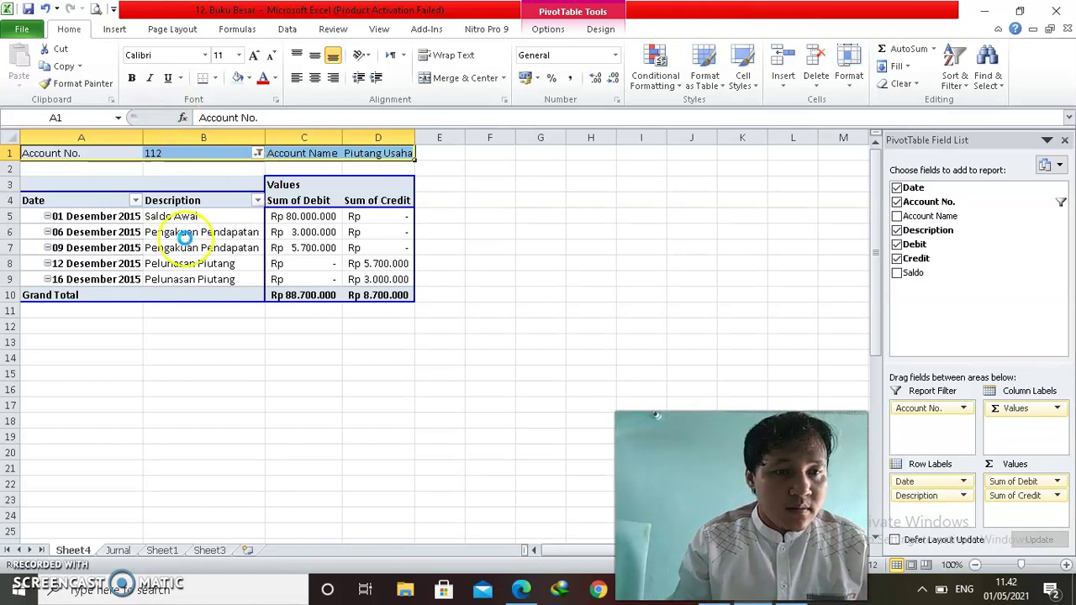
key(ctrl+b)
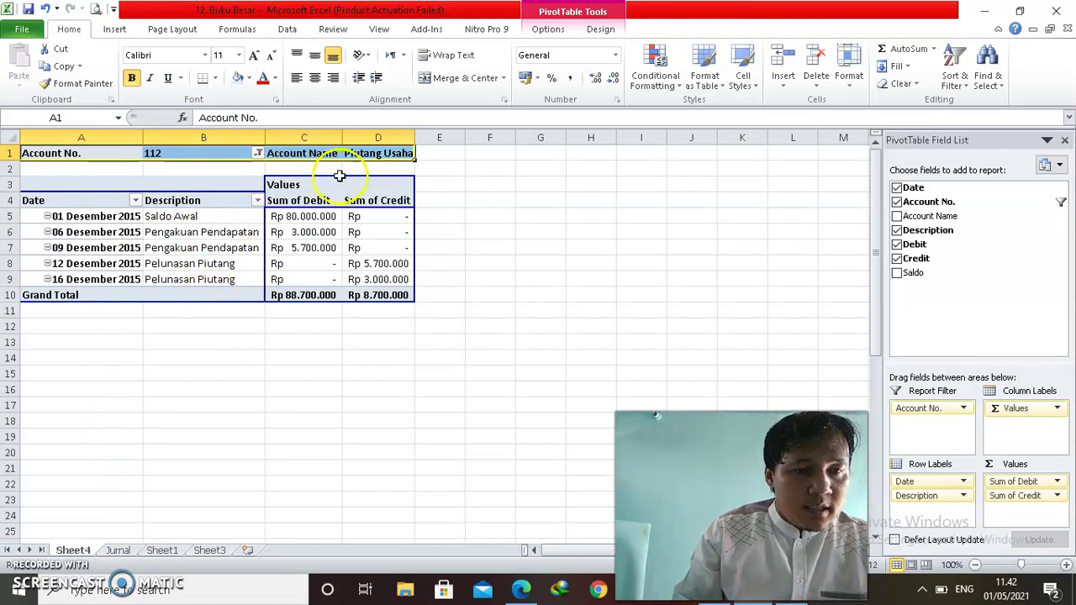
Filter the ledger PivotTable to Account No. 111
click(257, 154)
click(106, 203)
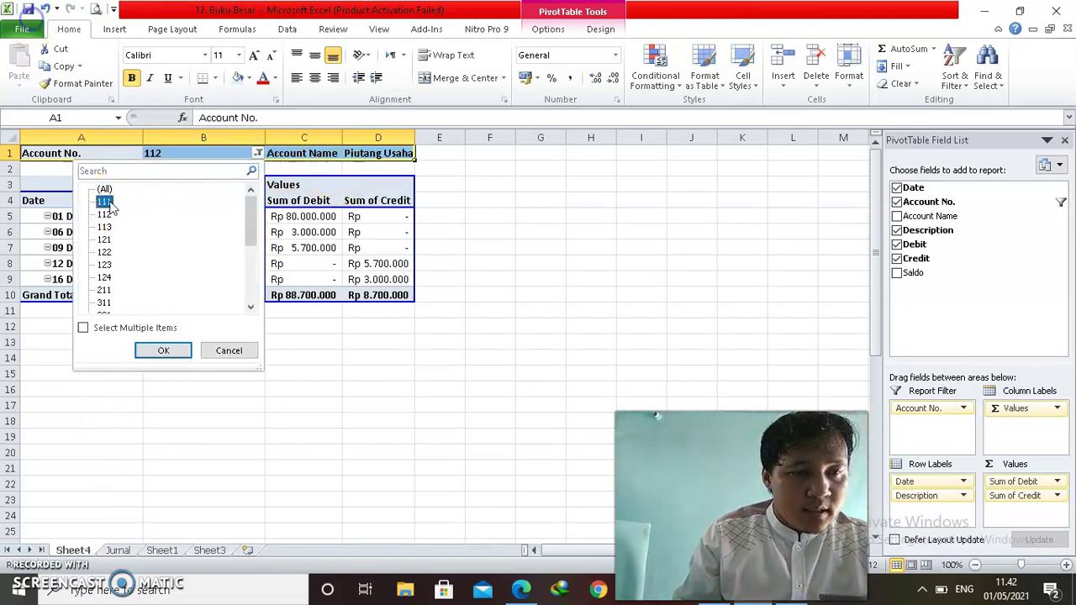
click(163, 350)
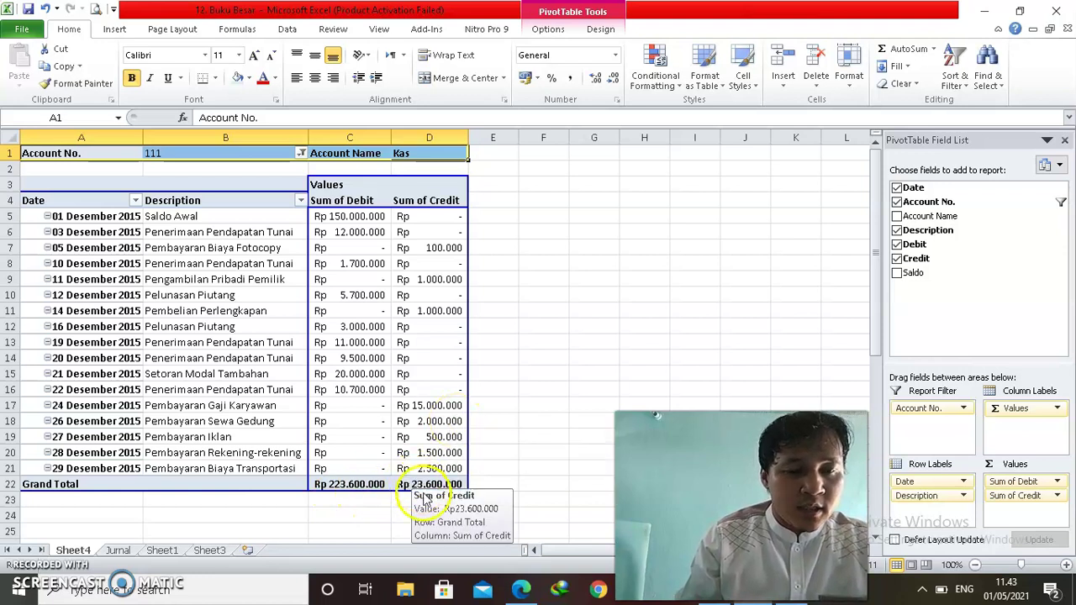
Start a new calculated field for the ledger PivotTable and name it Balance
click(446, 186)
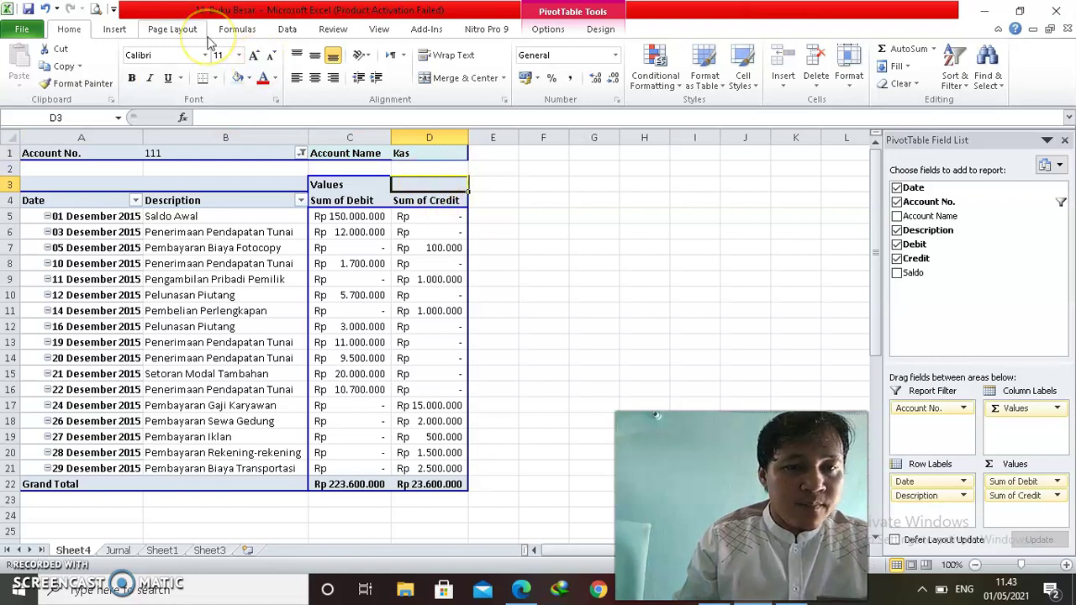
click(551, 32)
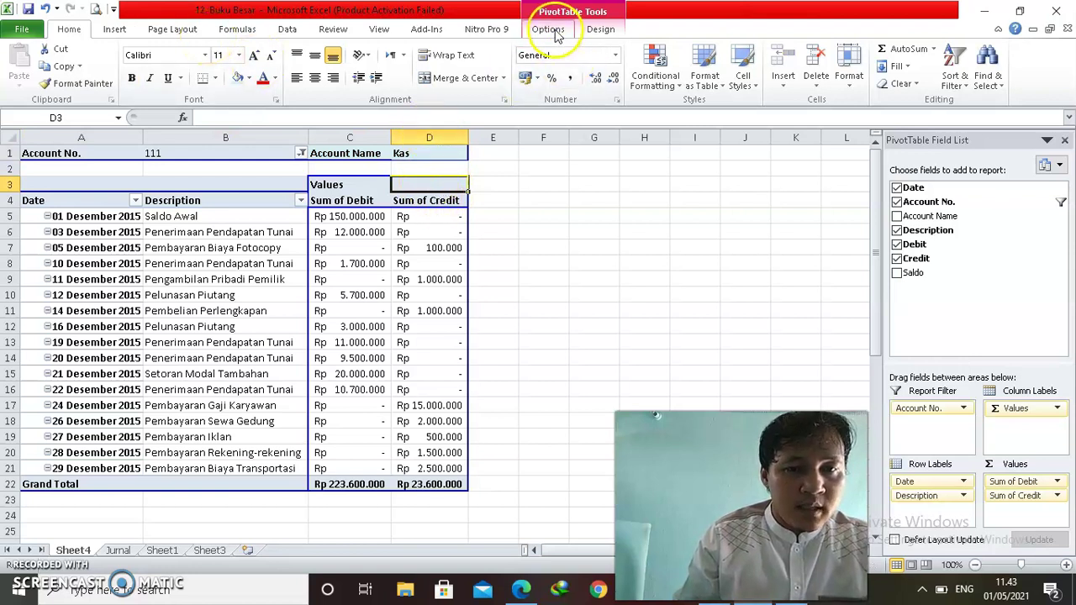
click(551, 30)
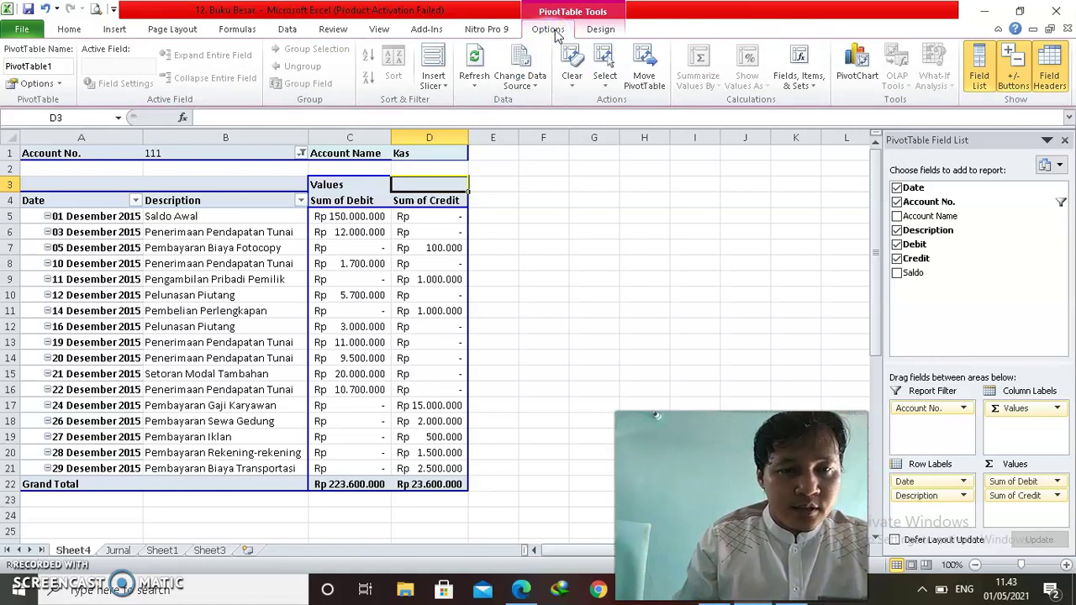
click(447, 88)
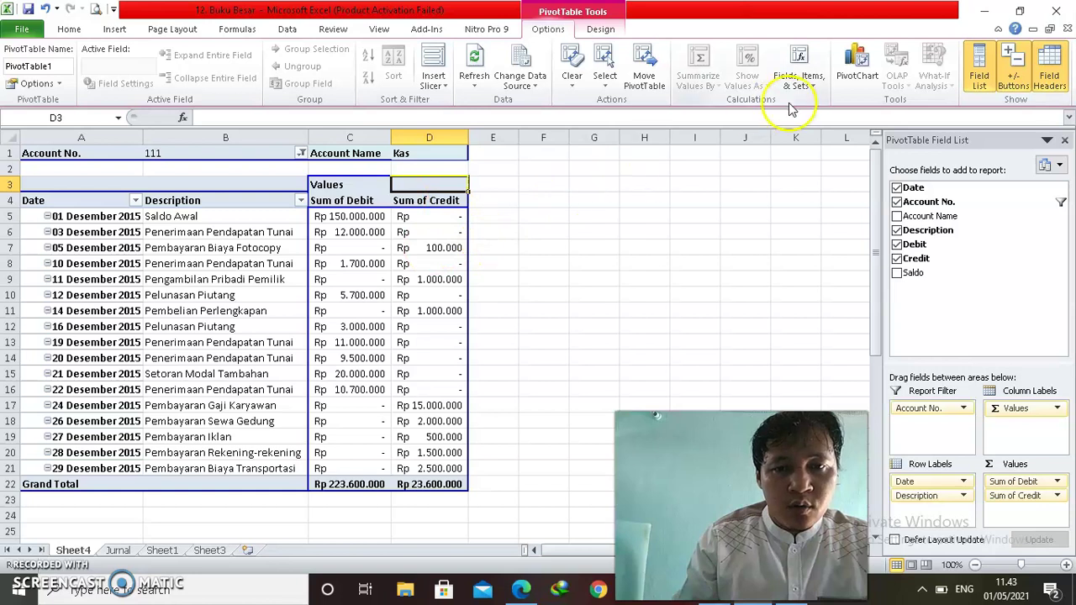
click(816, 88)
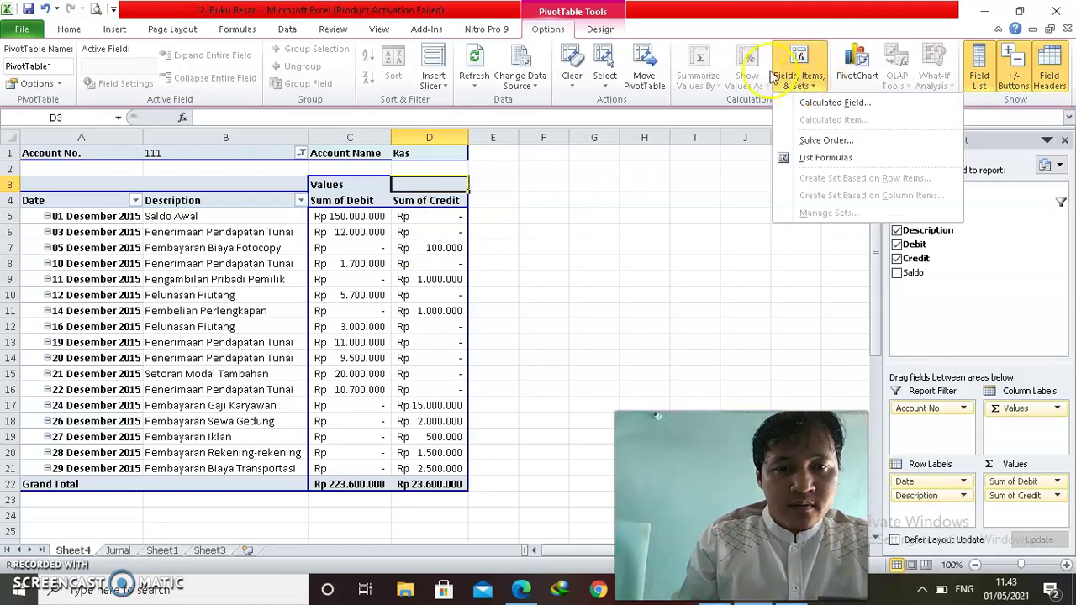
click(547, 31)
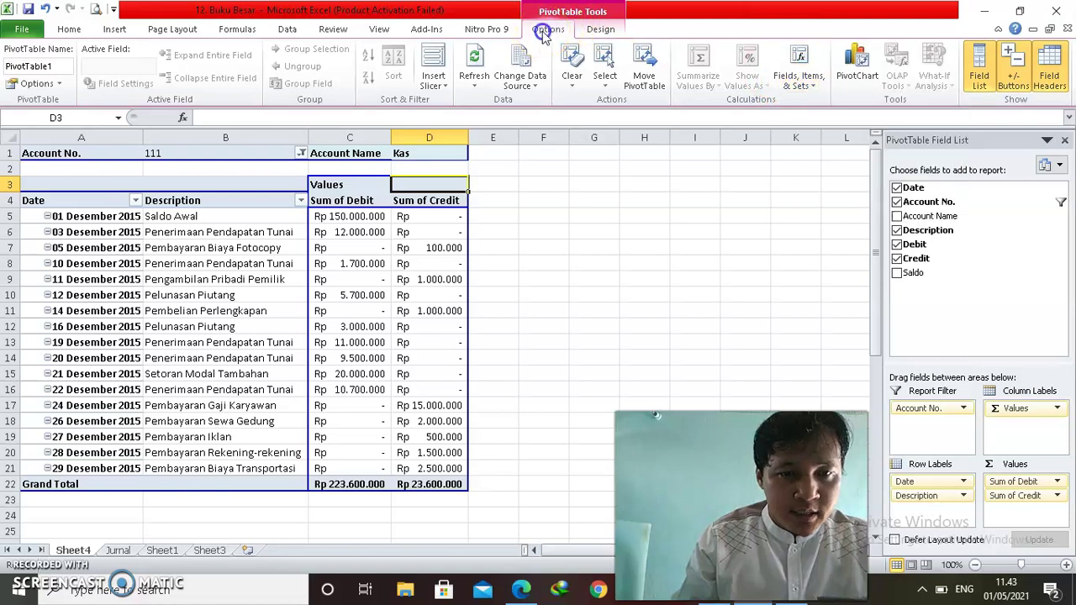
click(810, 84)
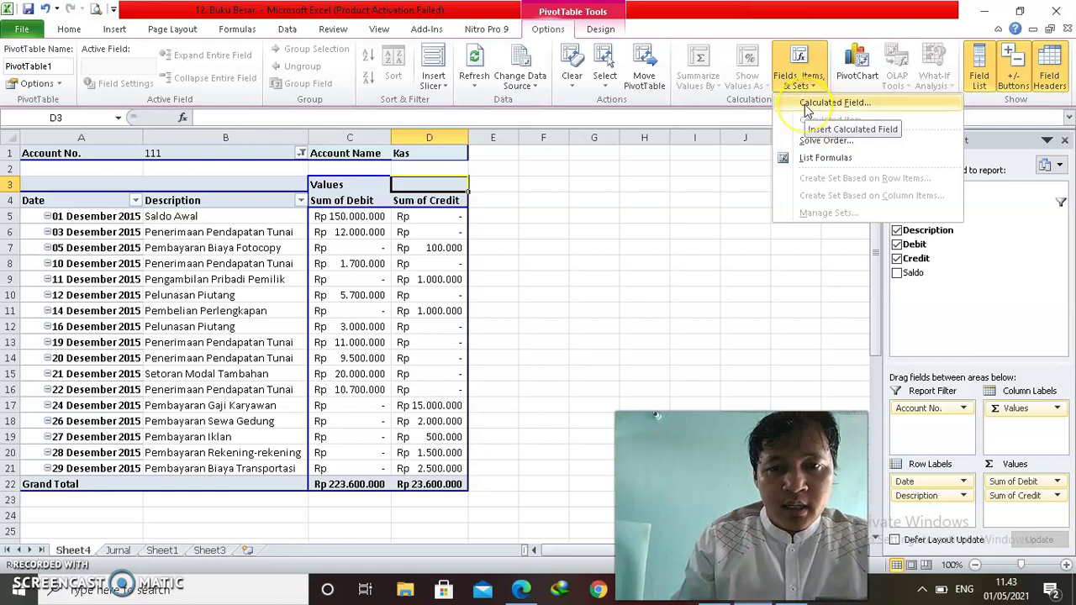
click(807, 104)
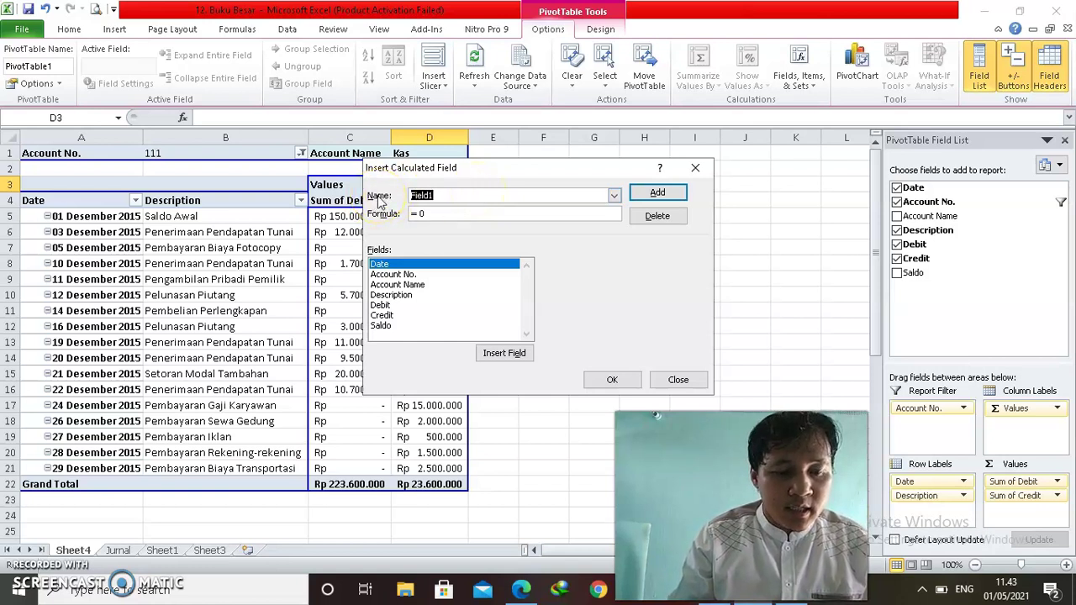
text(Balance)
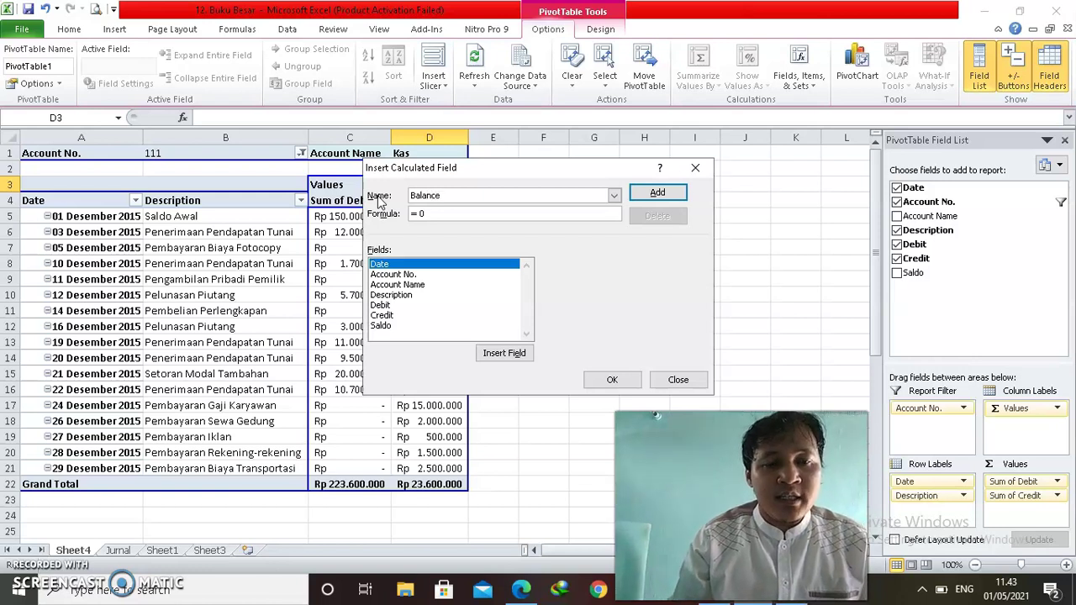
Define the Balance field's formula as Debit minus Credit and add the field to the PivotTable
double_click(425, 213)
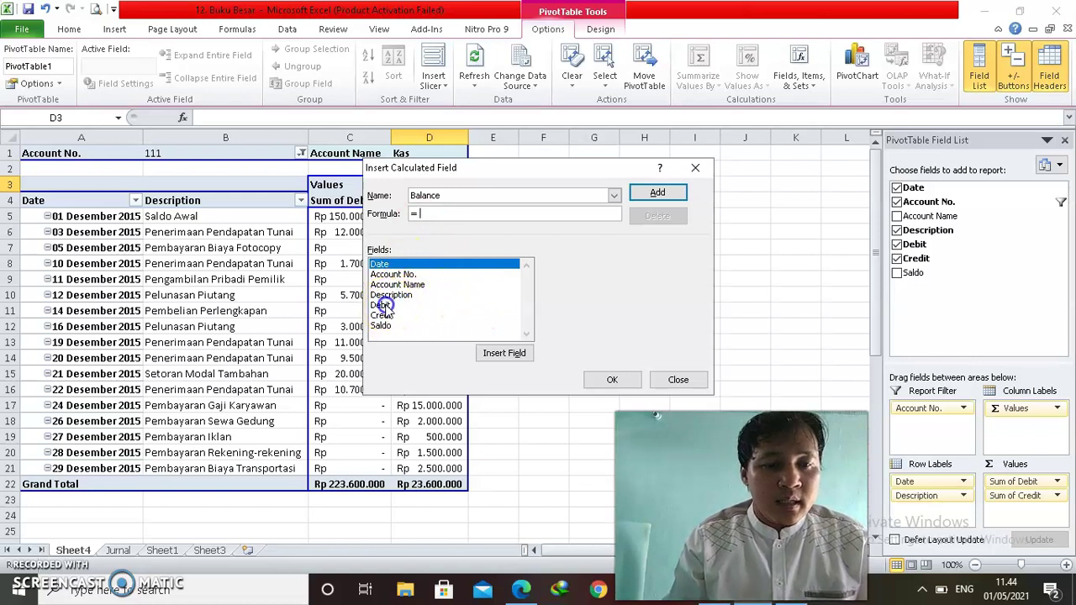
click(382, 305)
click(503, 354)
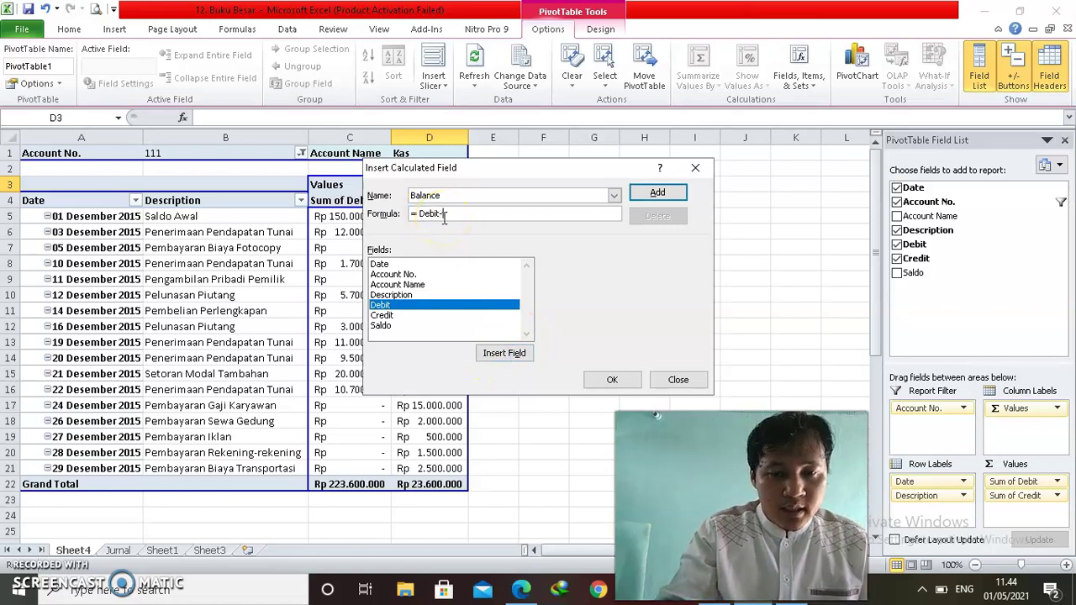
click(383, 316)
click(504, 354)
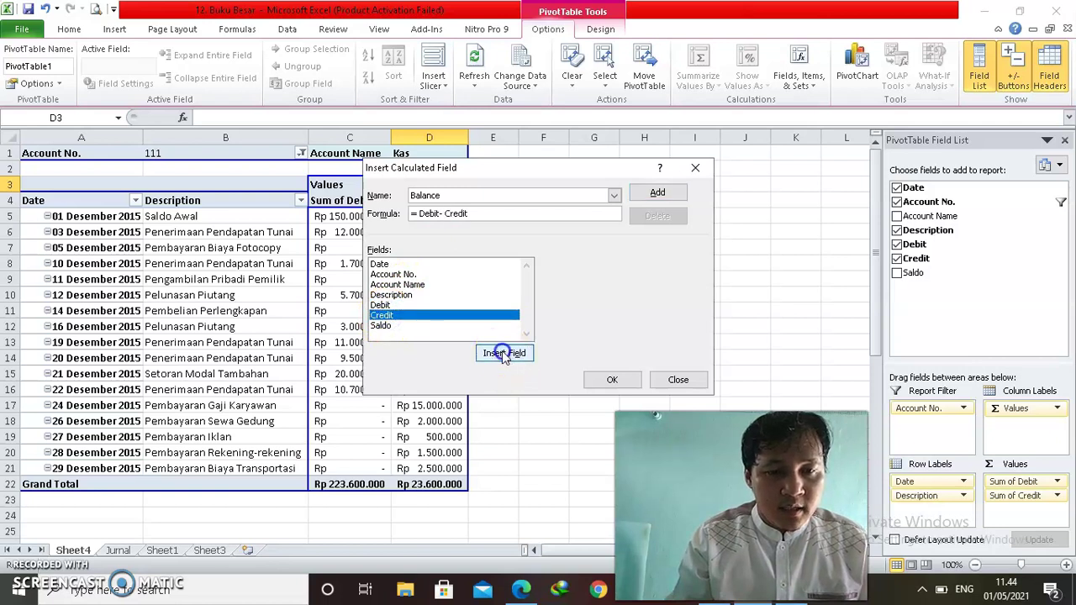
click(471, 215)
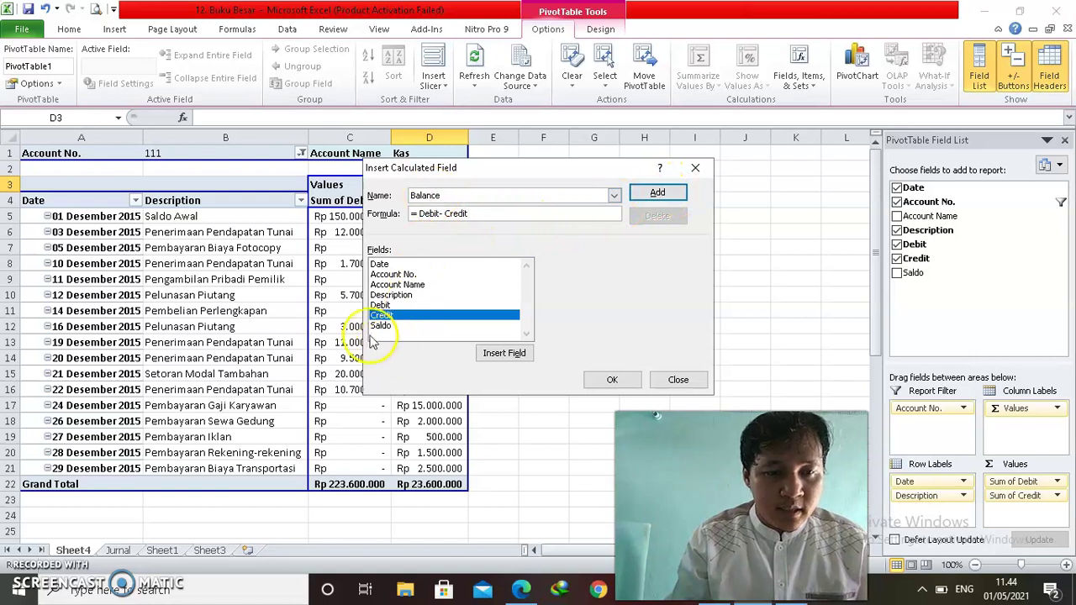
click(653, 194)
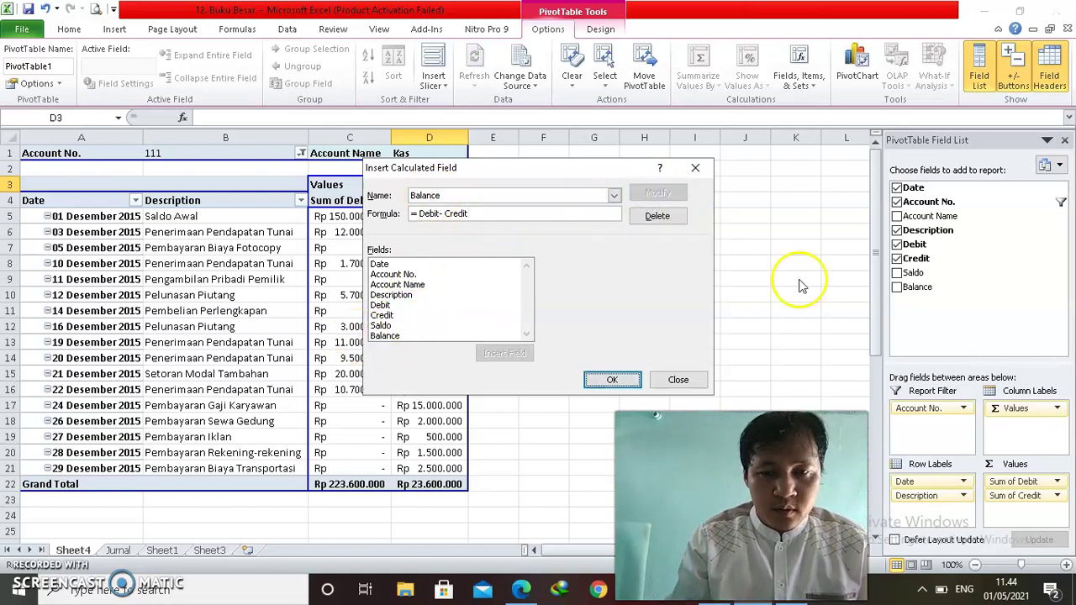
click(612, 379)
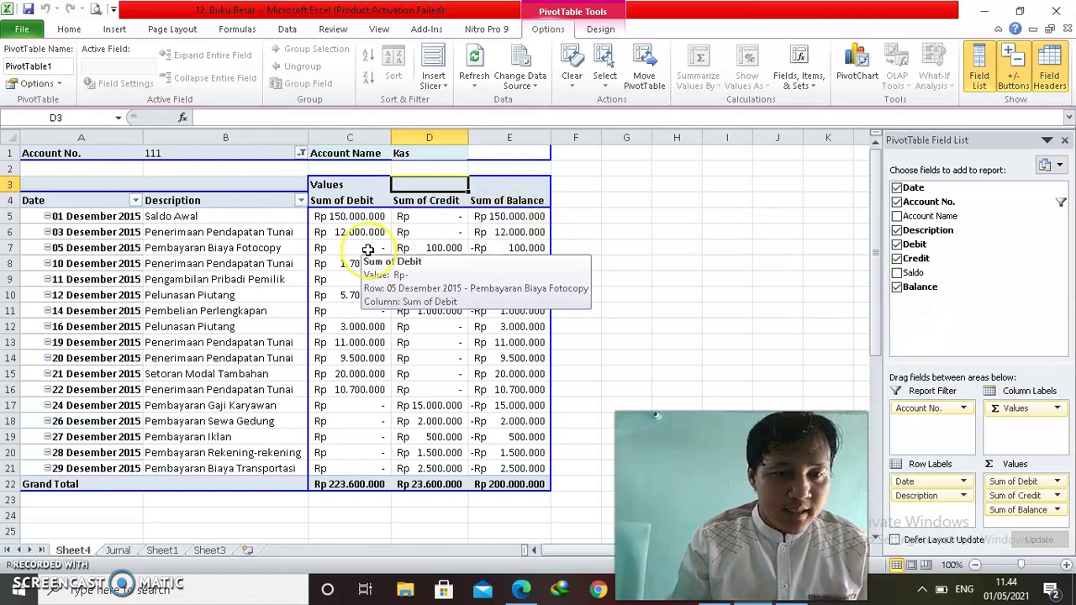
Check the debit, credit and balance grand totals, switching the Account No. filter from 111 to 112
click(507, 485)
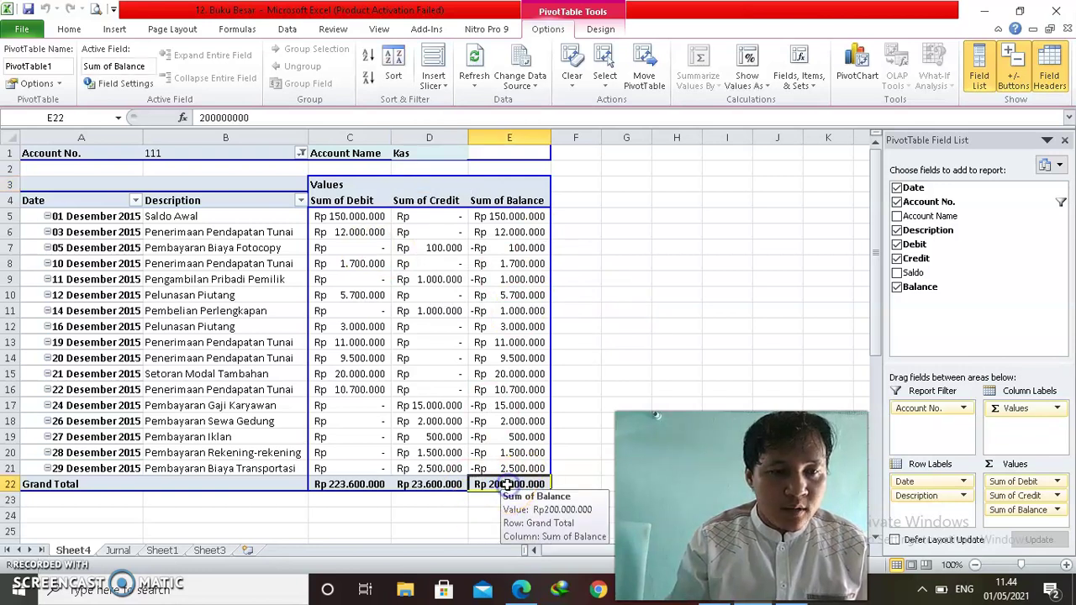
click(361, 485)
click(437, 484)
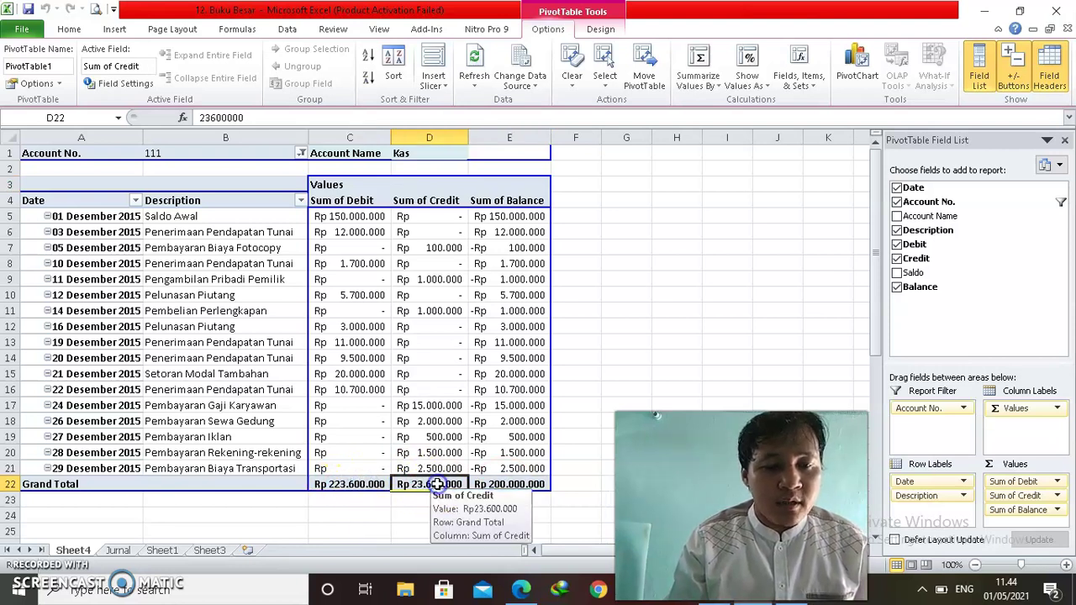
click(301, 150)
click(148, 216)
click(209, 352)
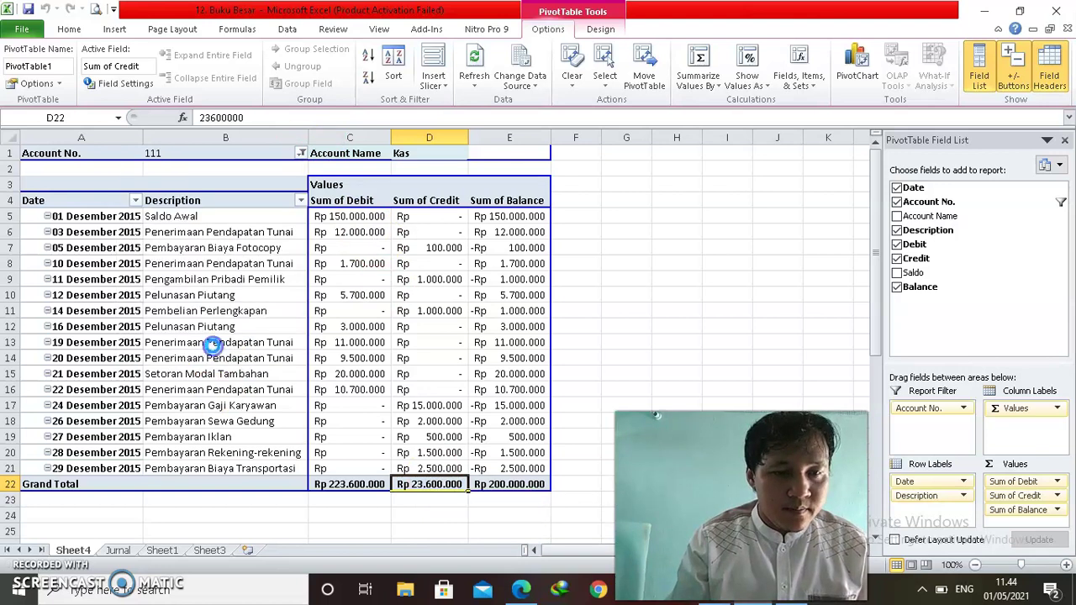
click(436, 306)
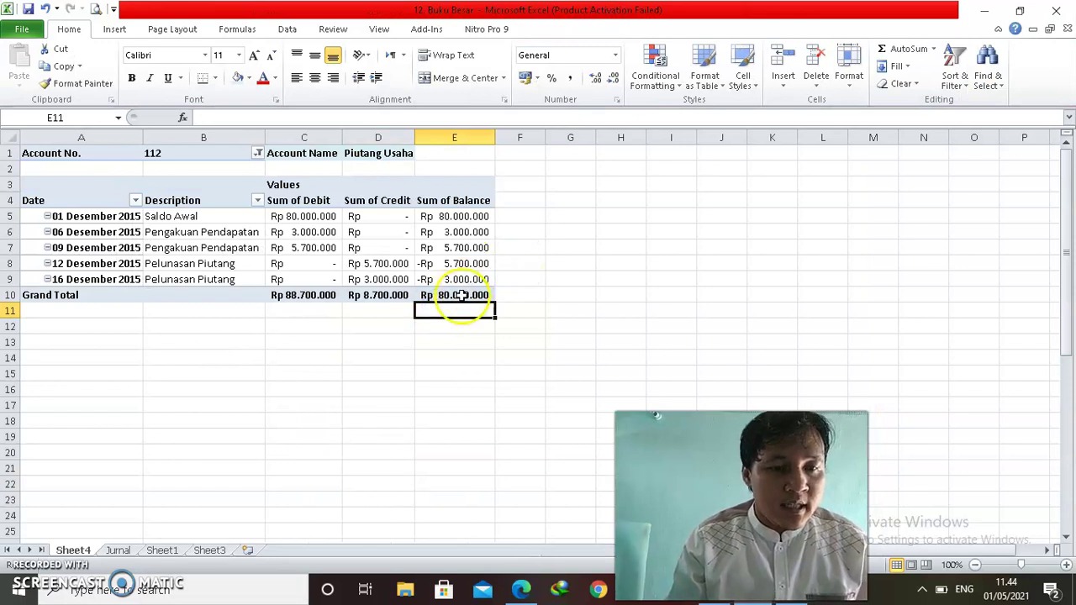
click(456, 305)
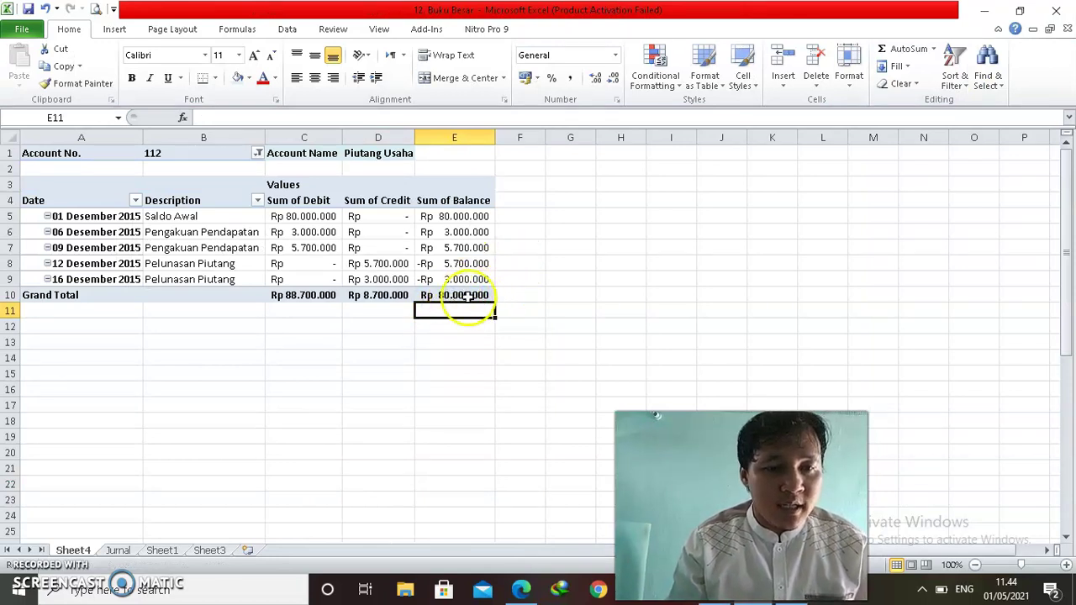
click(454, 297)
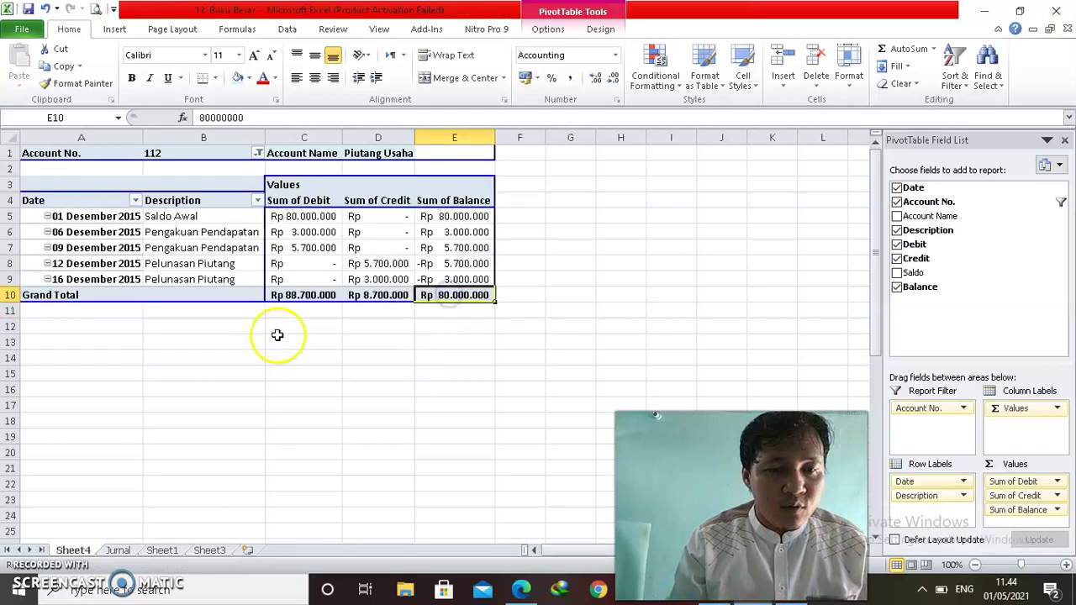
Filter the ledger PivotTable to Account No. 113 and check its balance grand total
click(257, 154)
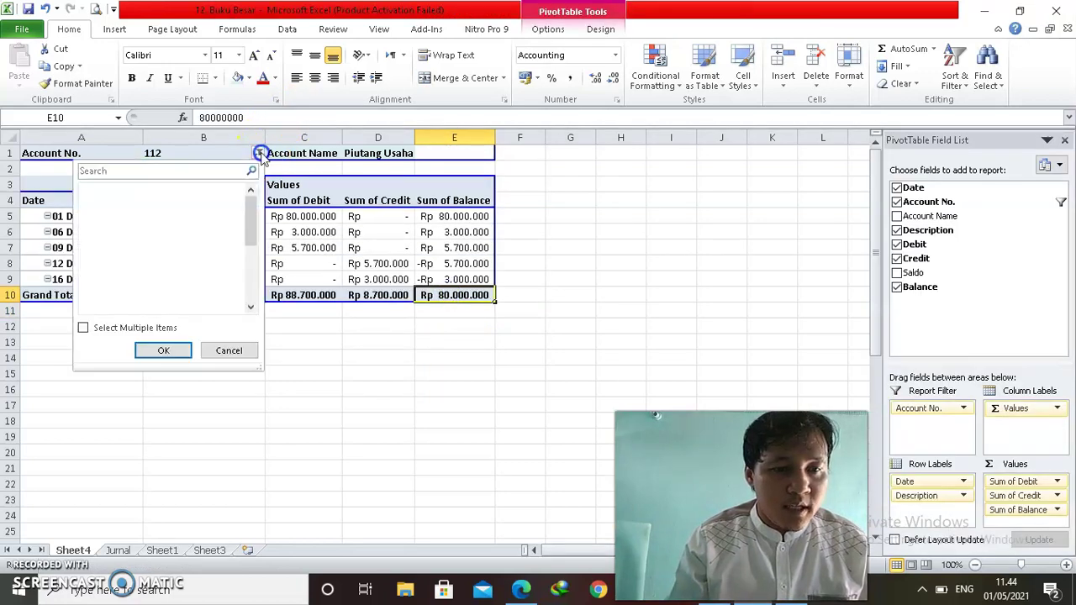
click(108, 227)
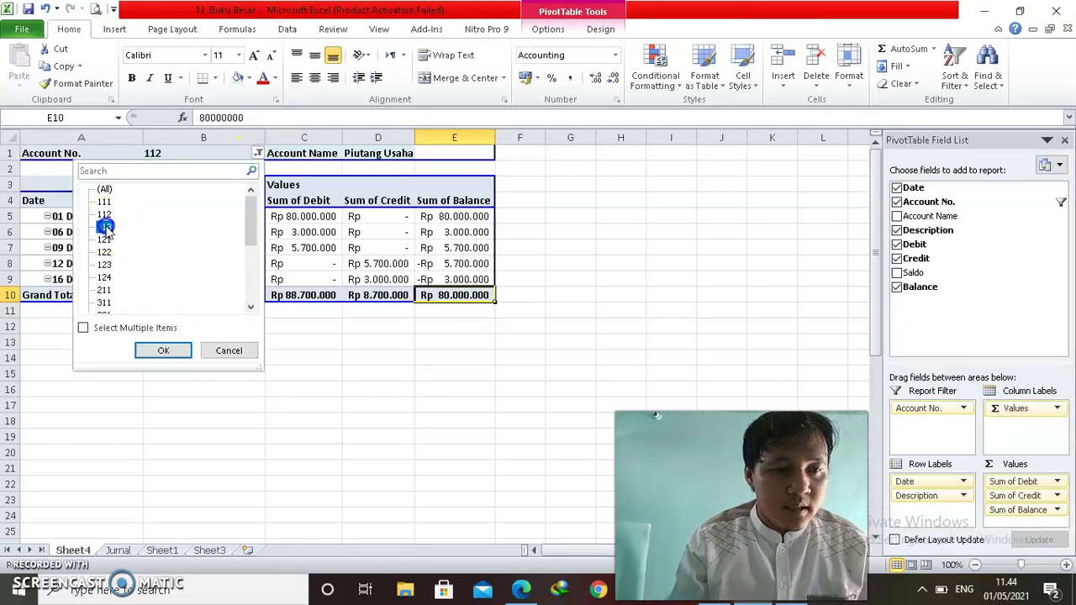
click(163, 351)
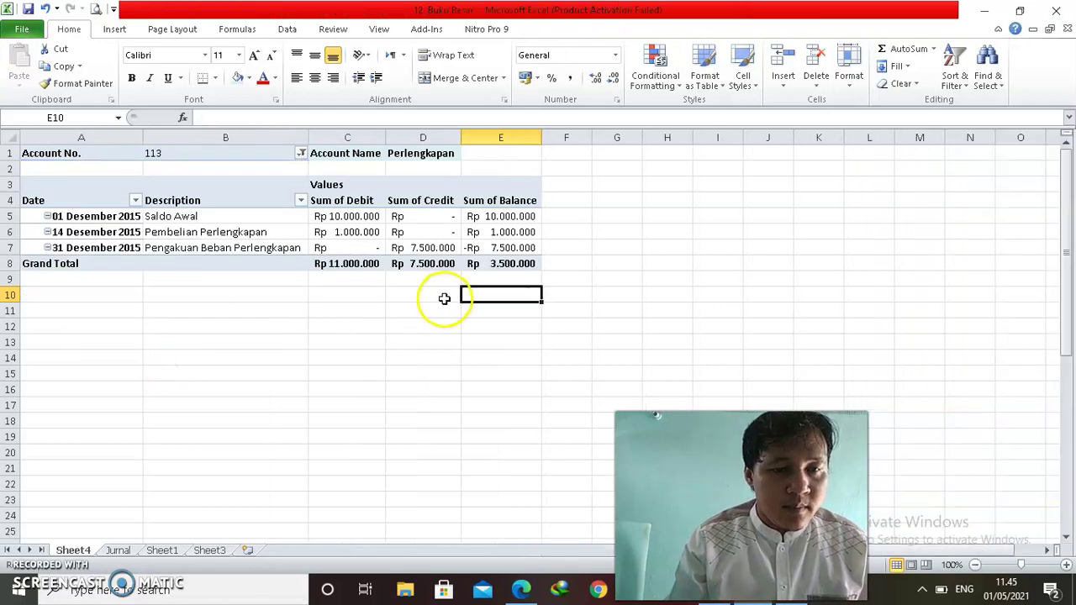
click(516, 263)
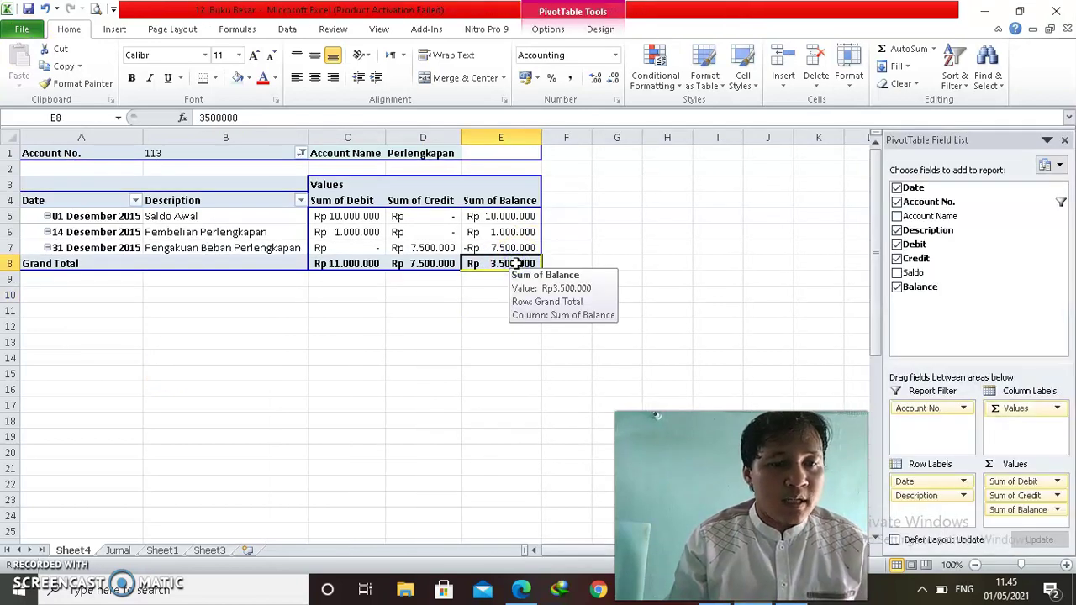
click(516, 263)
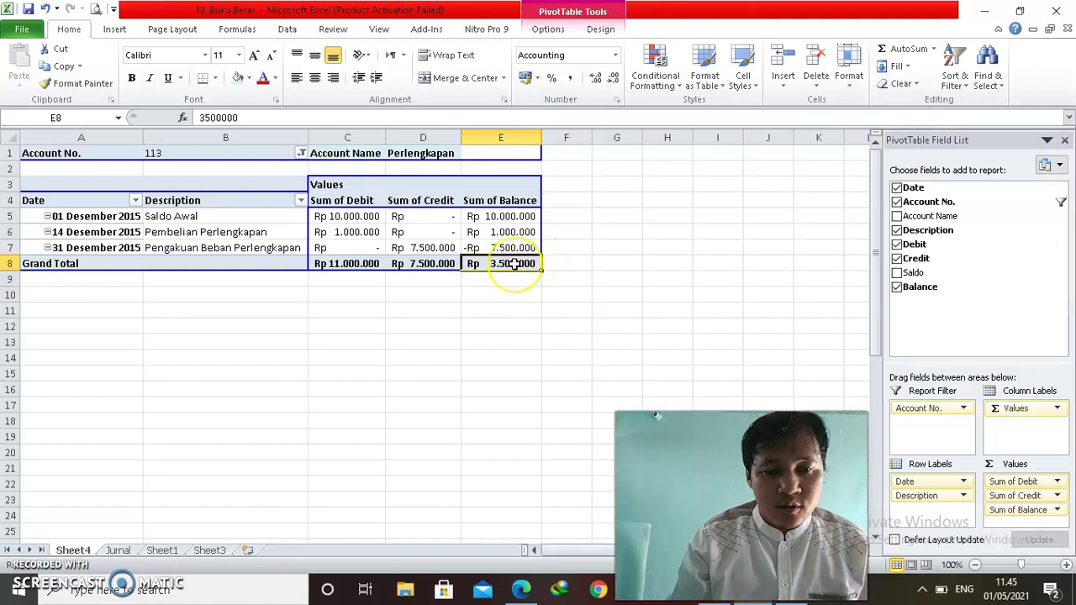
click(518, 268)
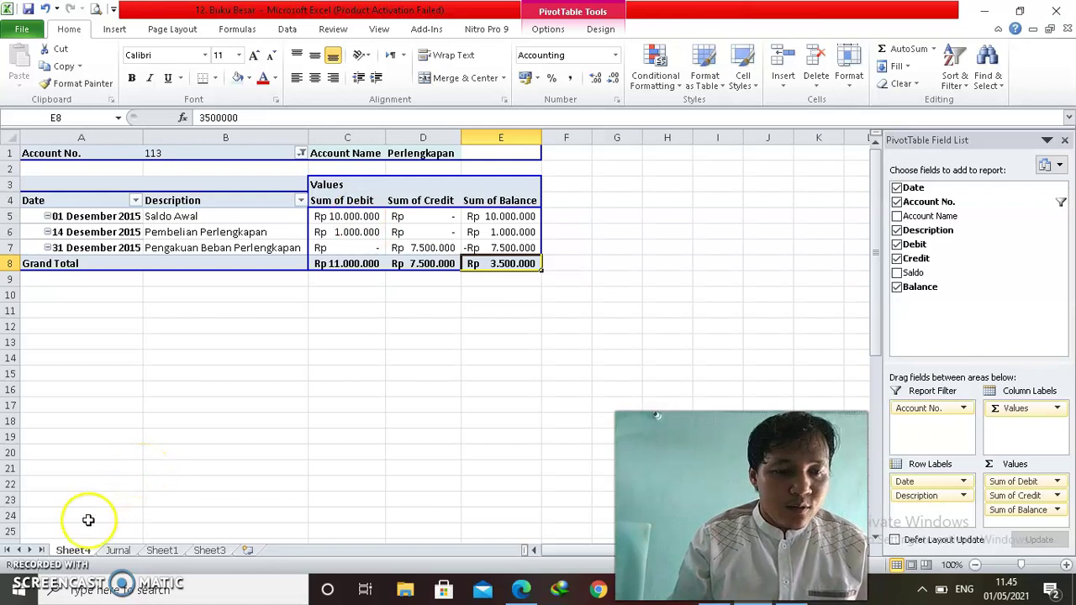
Rename the ledger worksheet Sheet4 as Buku Besar
double_click(74, 551)
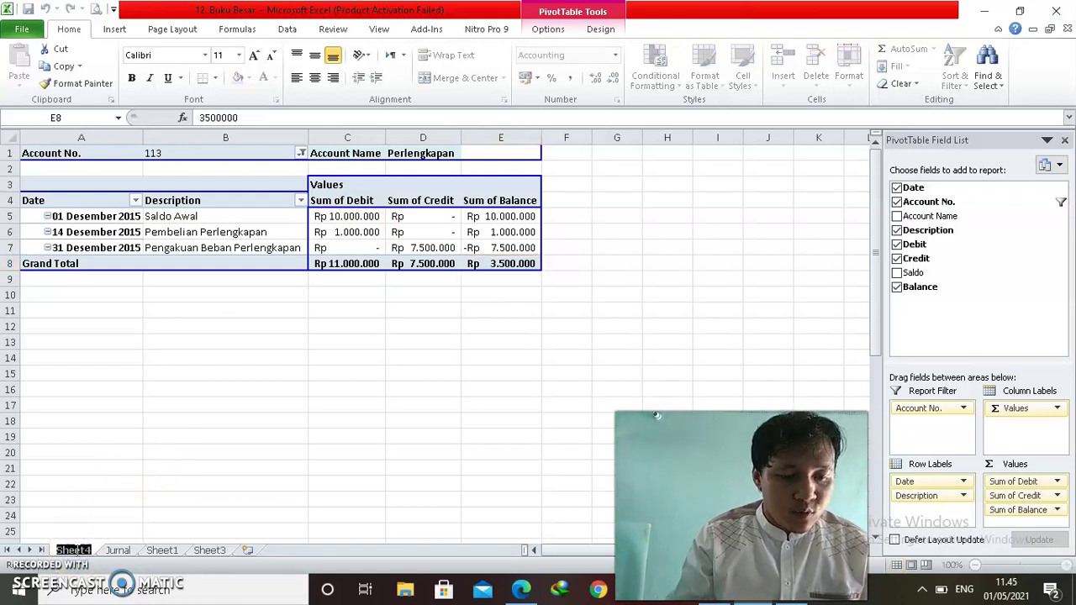
text(Buku Besar)
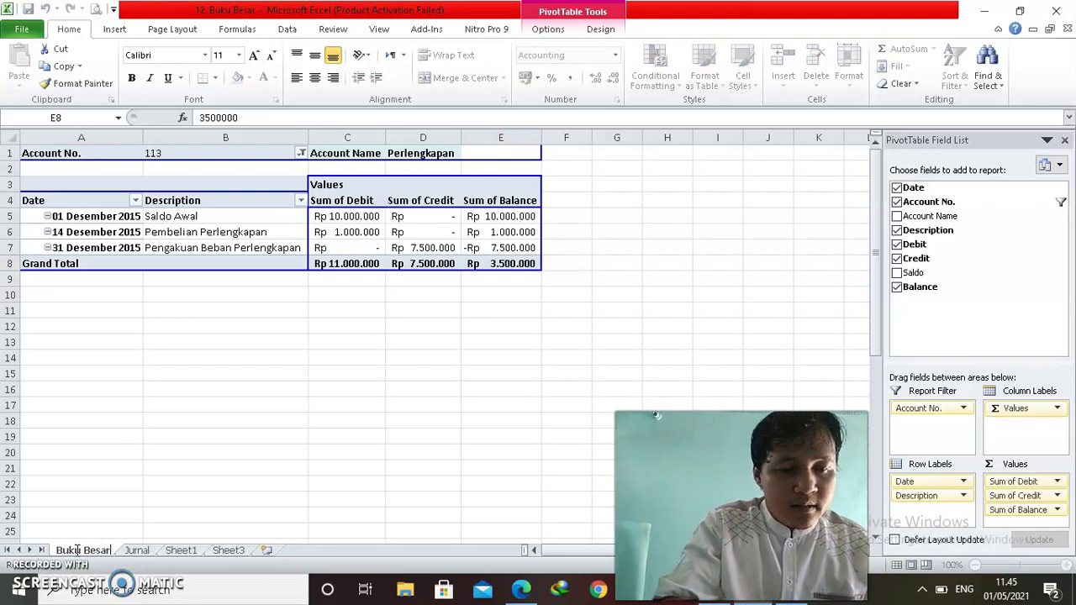
click(343, 285)
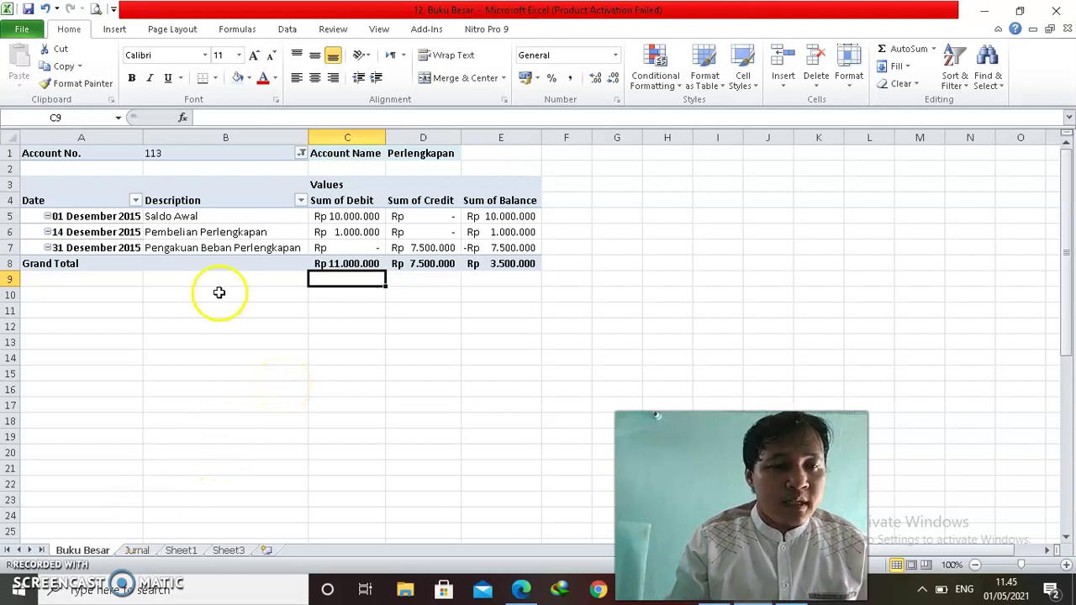
Look over the furniture delivery table on Sheet1 and the FC Barcelona squad table on Sheet3
click(225, 229)
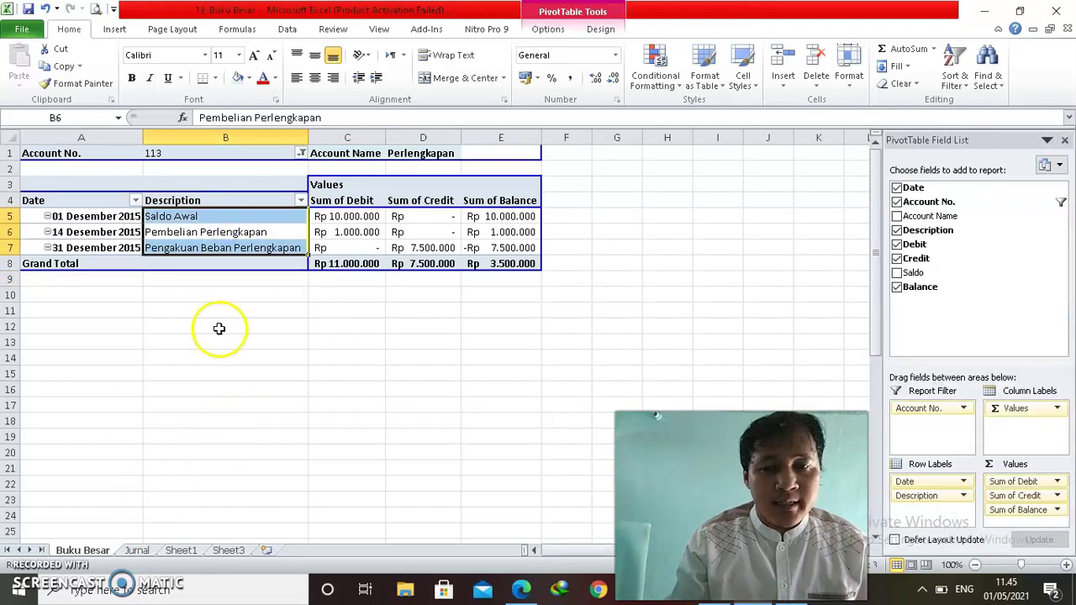
click(180, 551)
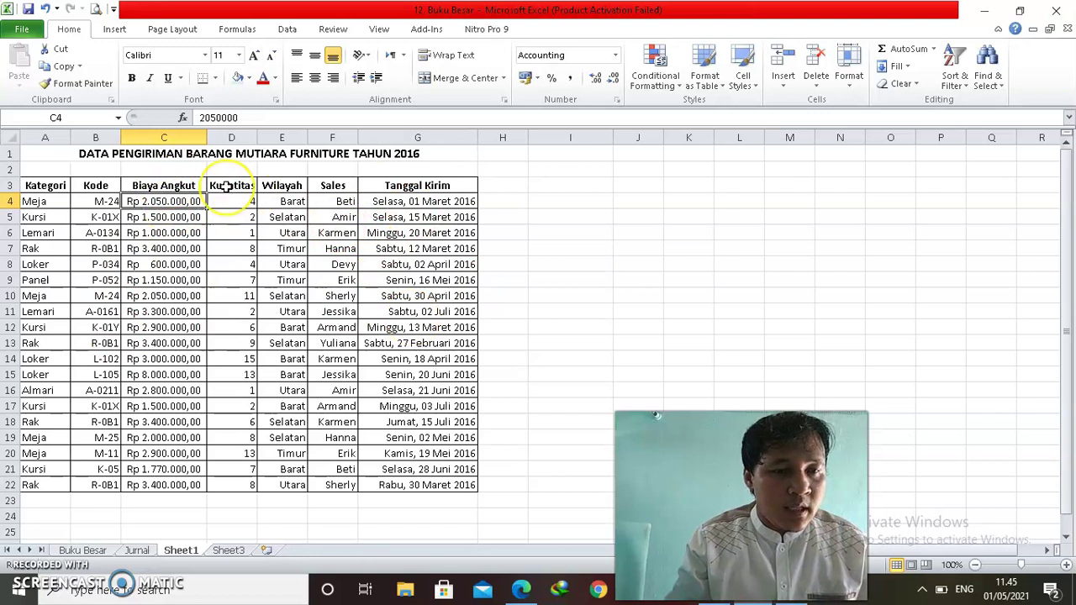
click(123, 221)
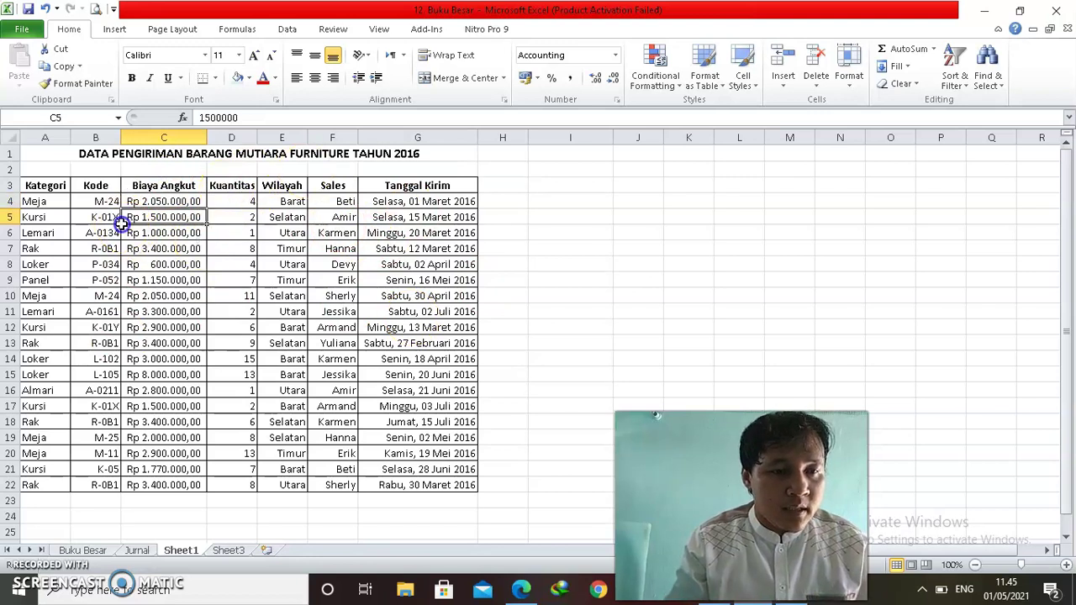
click(29, 189)
click(232, 551)
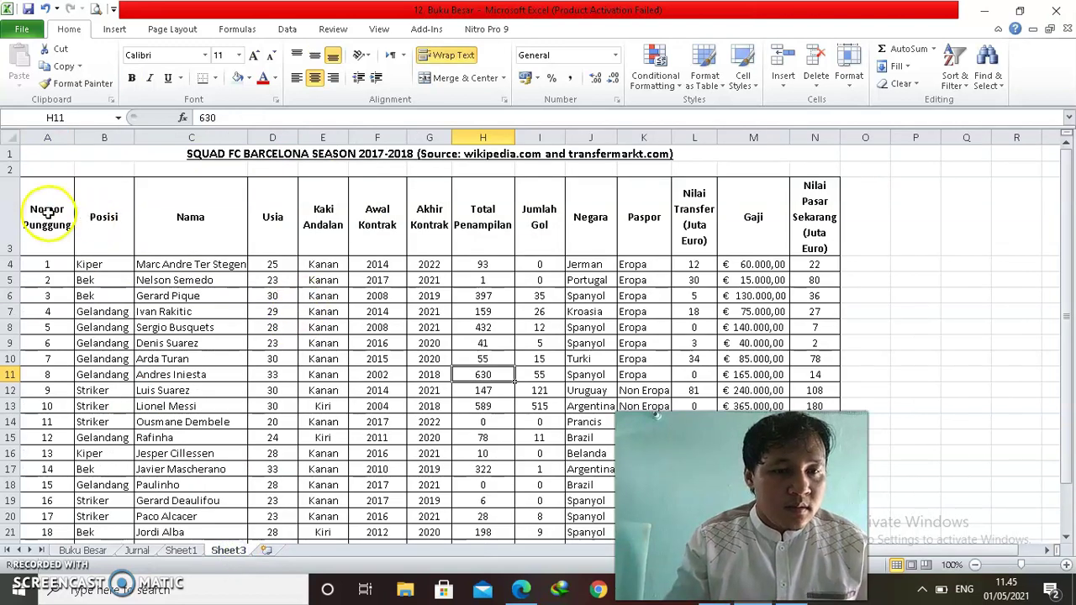
click(48, 221)
drag(657, 416, 866, 421)
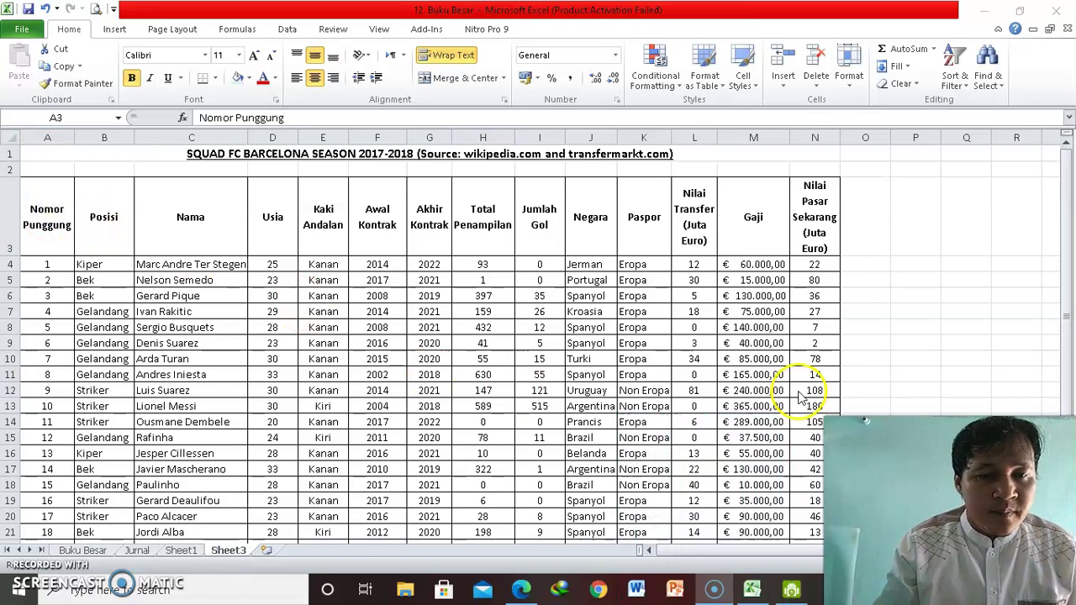
Start a PivotTable from the FC Barcelona squad table with its headers, range A3:N27 on Sheet3
click(57, 215)
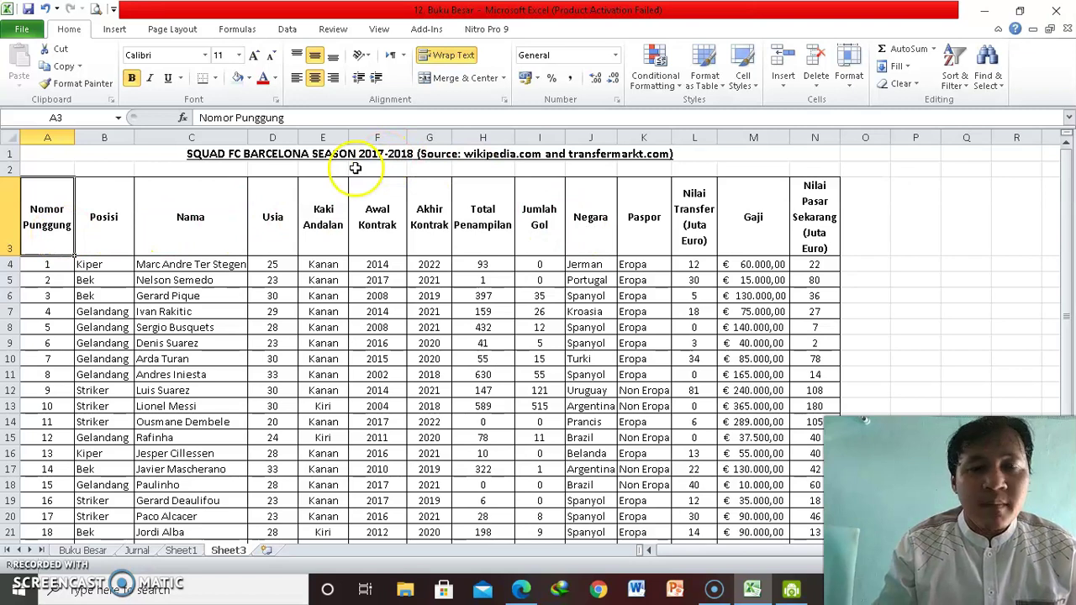
shift+click(114, 219)
key(shift+Right)
key(shift+Right)
key(shift+Right)
key(shift+Right)
key(shift+Right)
key(shift+Right)
key(shift+Right)
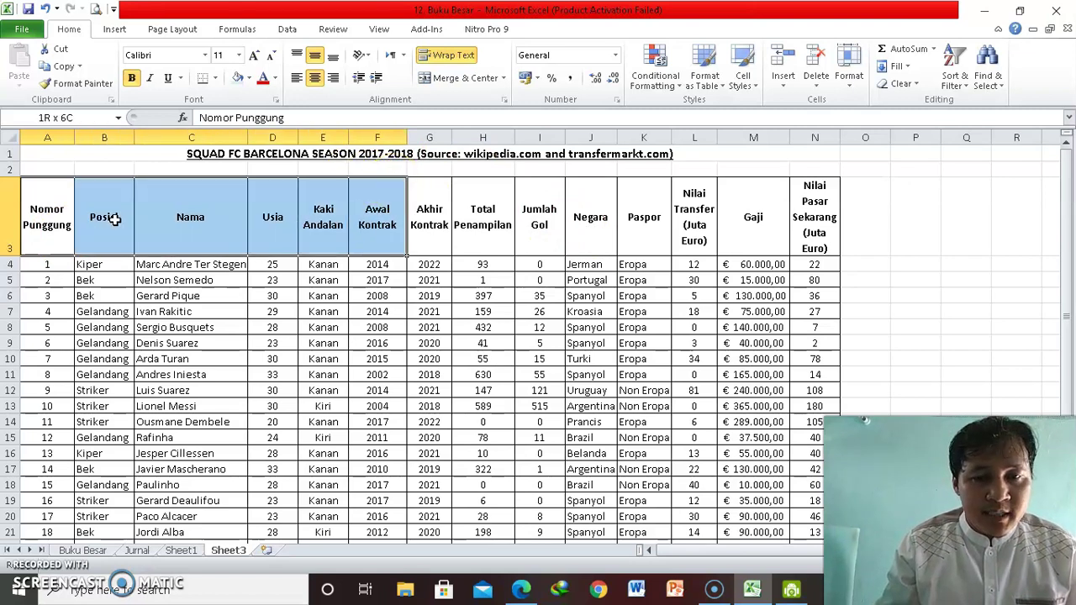
key(shift+Right)
key(shift+Right)
key(shift+Right)
key(shift+Right)
key(shift+Right)
key(shift+Down)
key(shift+Down)
key(shift+Down)
key(shift+Down)
key(shift+Down)
key(shift+Down)
key(shift+Down)
key(shift+Down)
key(shift+Down)
key(shift+Down)
key(shift+Down)
key(shift+Down)
key(shift+Down)
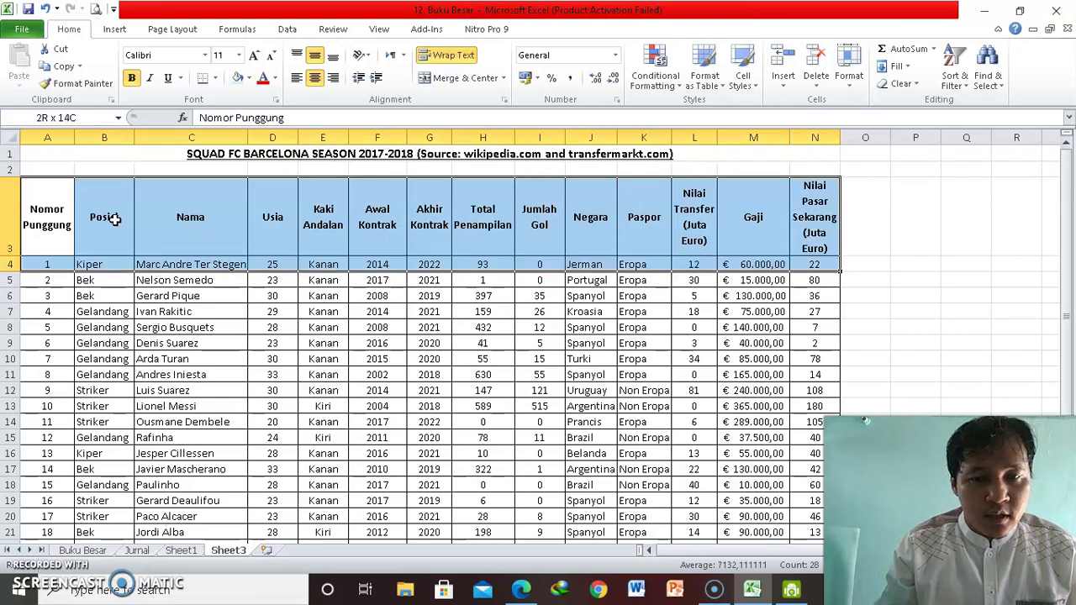
key(shift+Down)
key(shift+Down)
key(shift+Down)
key(shift+Down)
key(shift+Down)
key(shift+Down)
key(shift+Down)
key(shift+Down)
key(shift+Down)
key(shift+Down)
key(shift+Down)
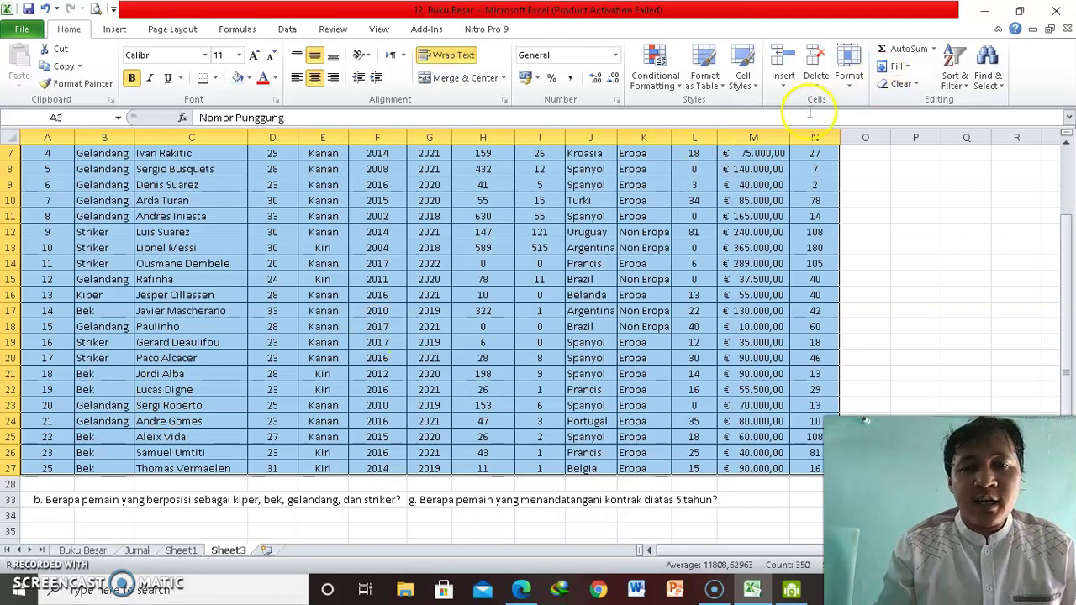
click(113, 32)
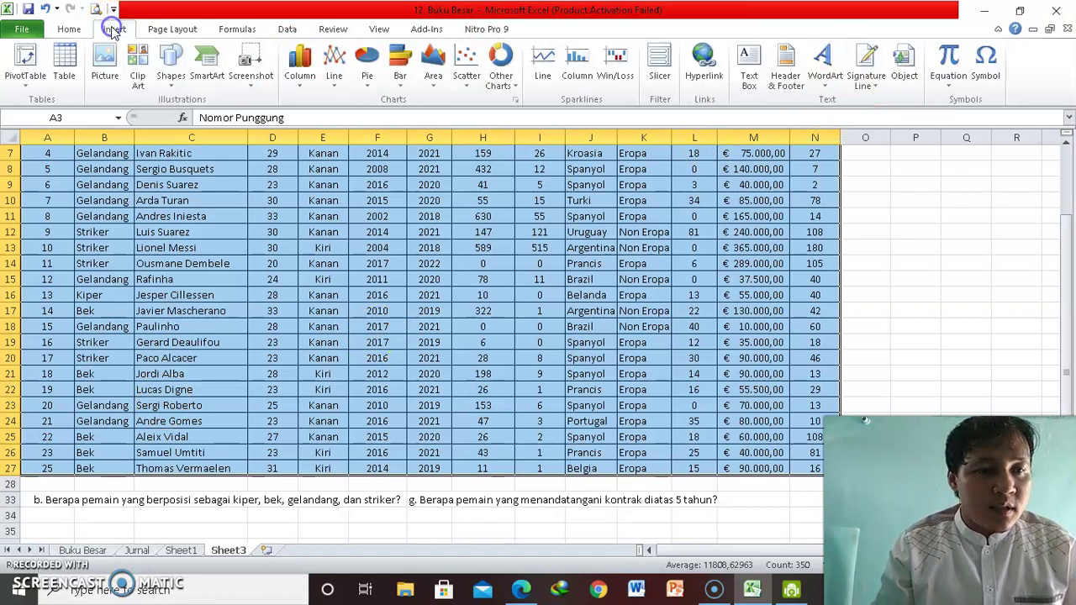
click(20, 84)
click(37, 106)
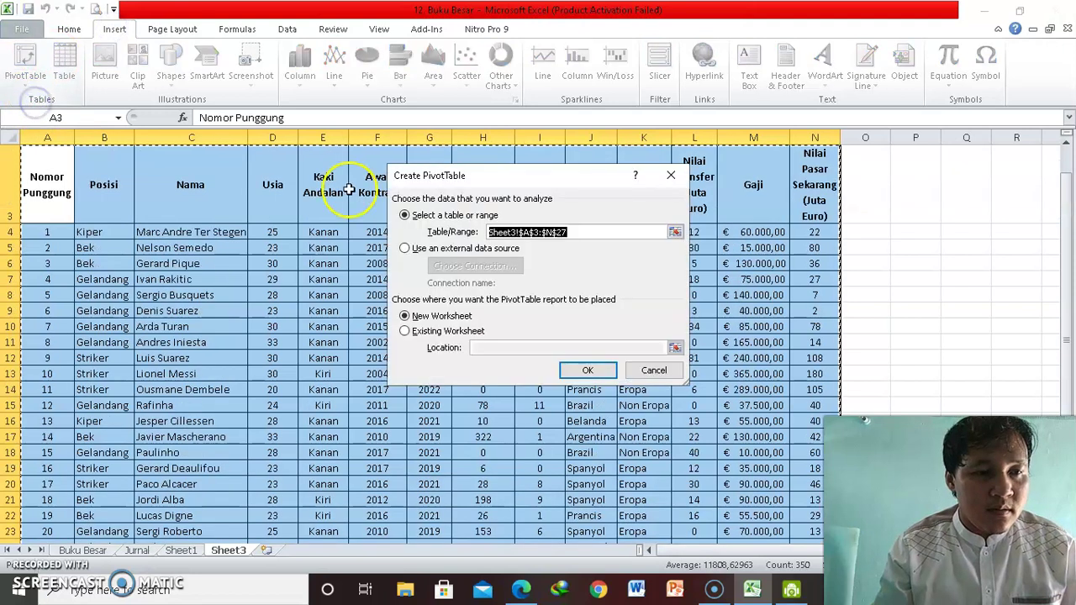
click(468, 333)
click(589, 371)
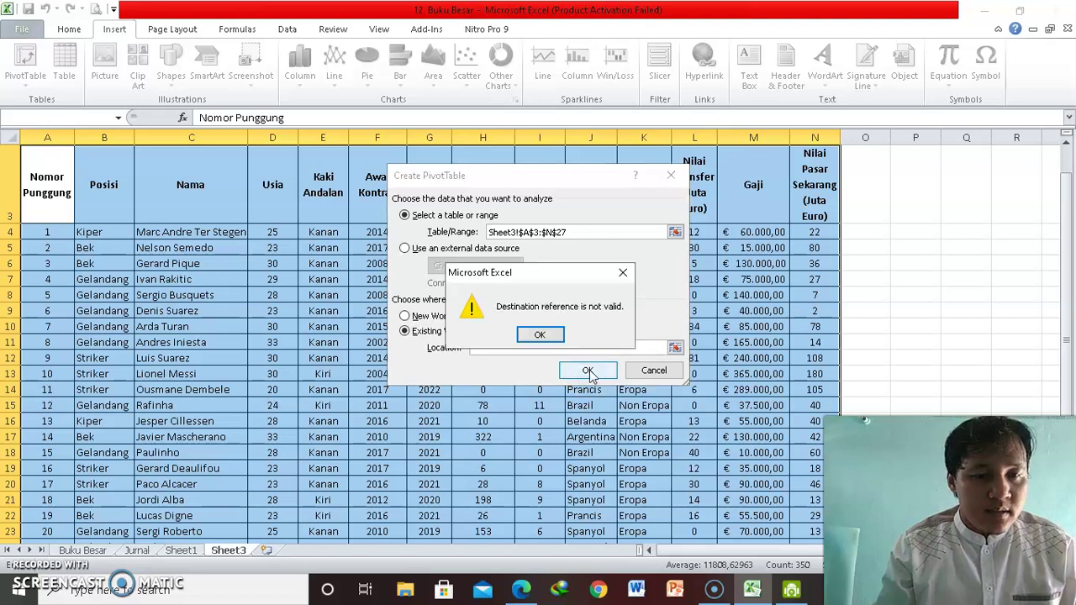
click(540, 334)
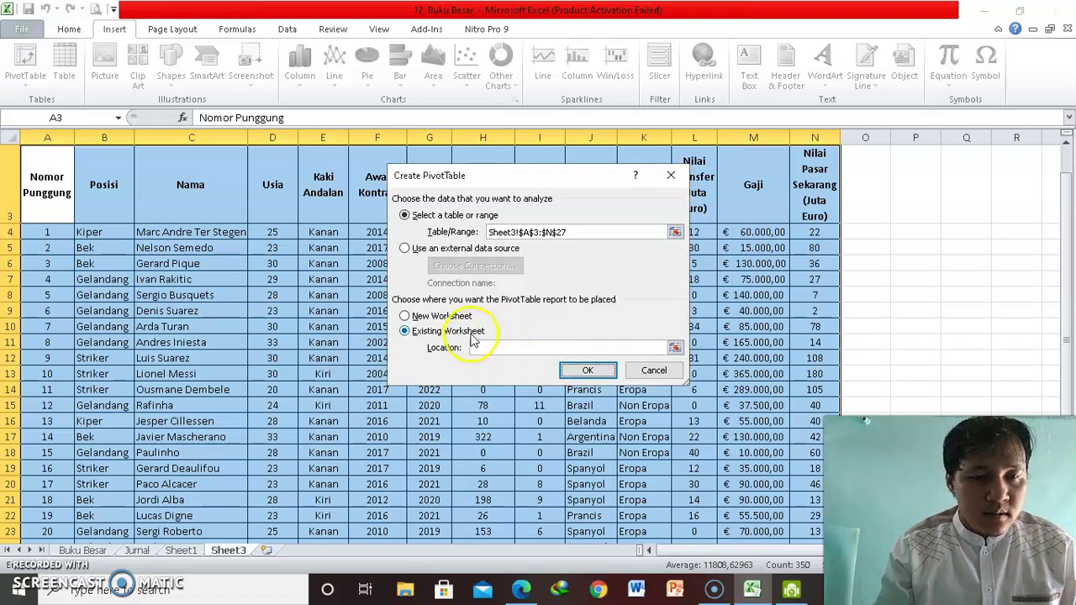
click(592, 373)
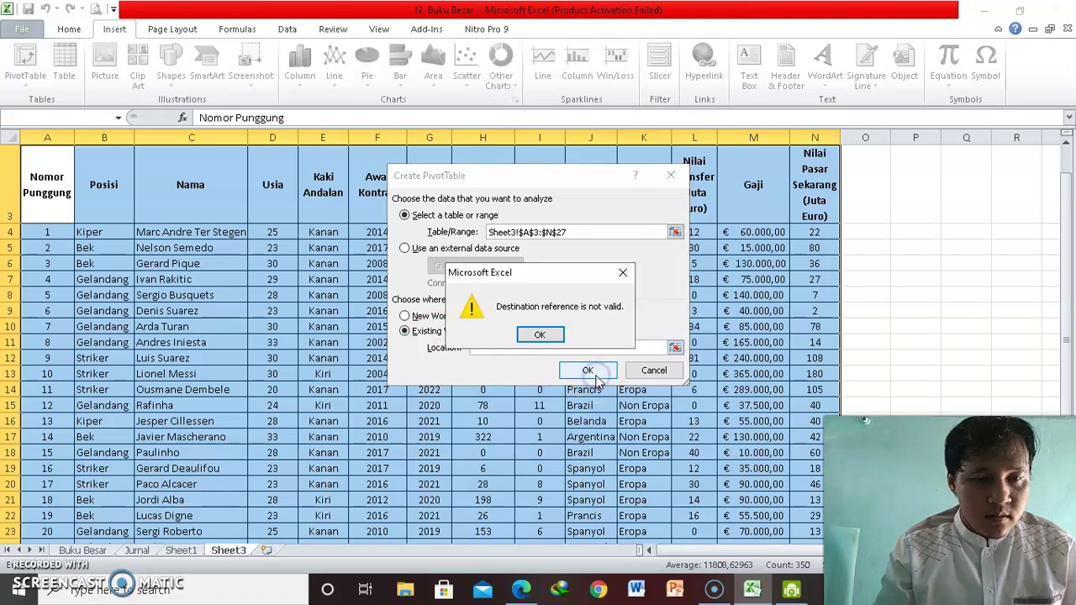
click(542, 336)
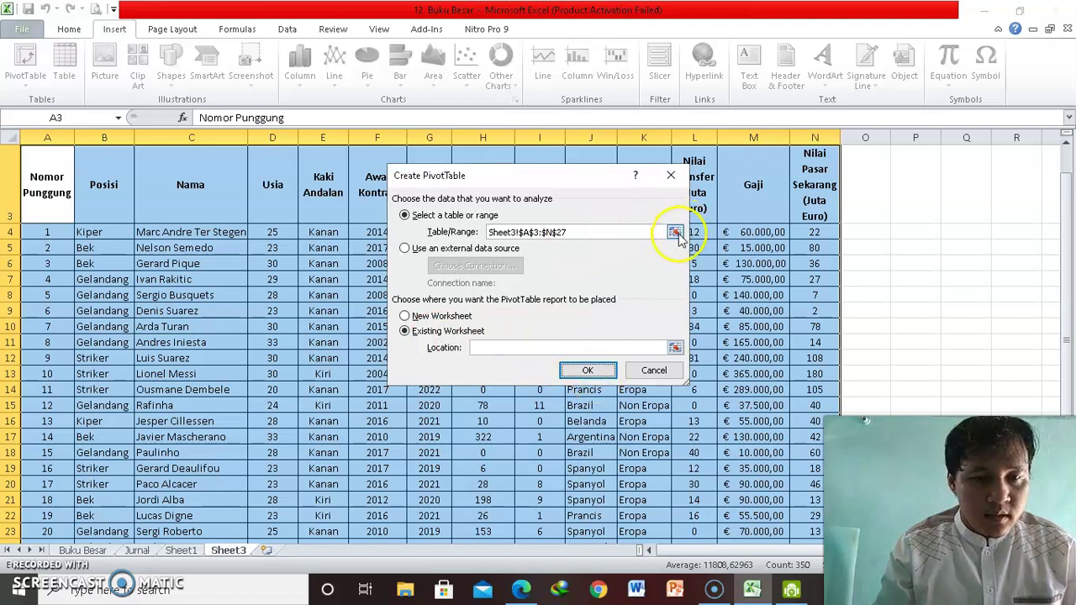
Place the squad PivotTable on a new worksheet and enable the Classic PivotTable layout in its options
click(455, 318)
click(579, 368)
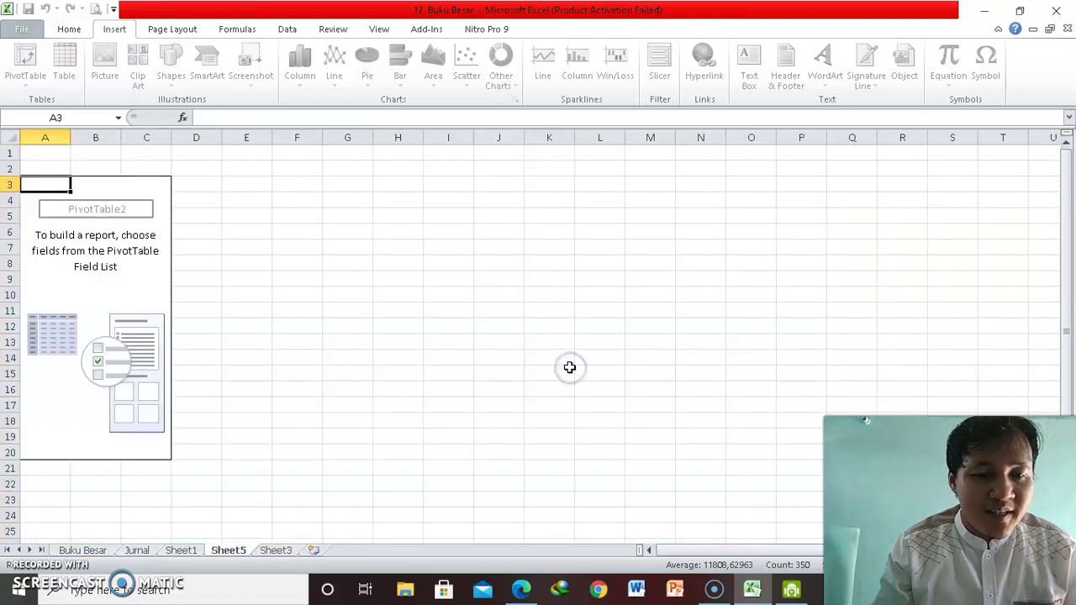
click(55, 185)
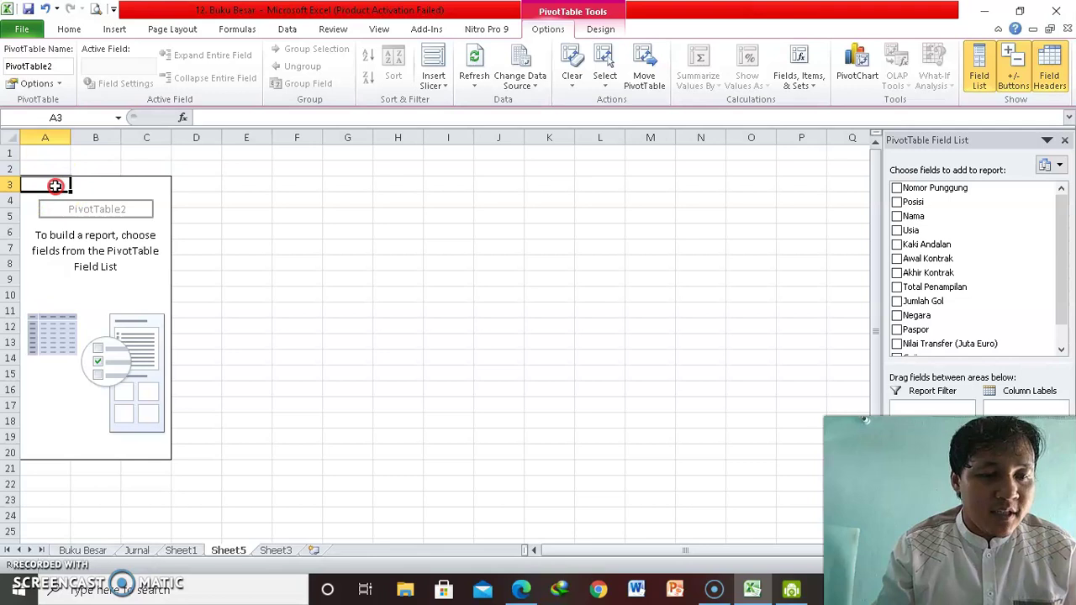
right_click(55, 185)
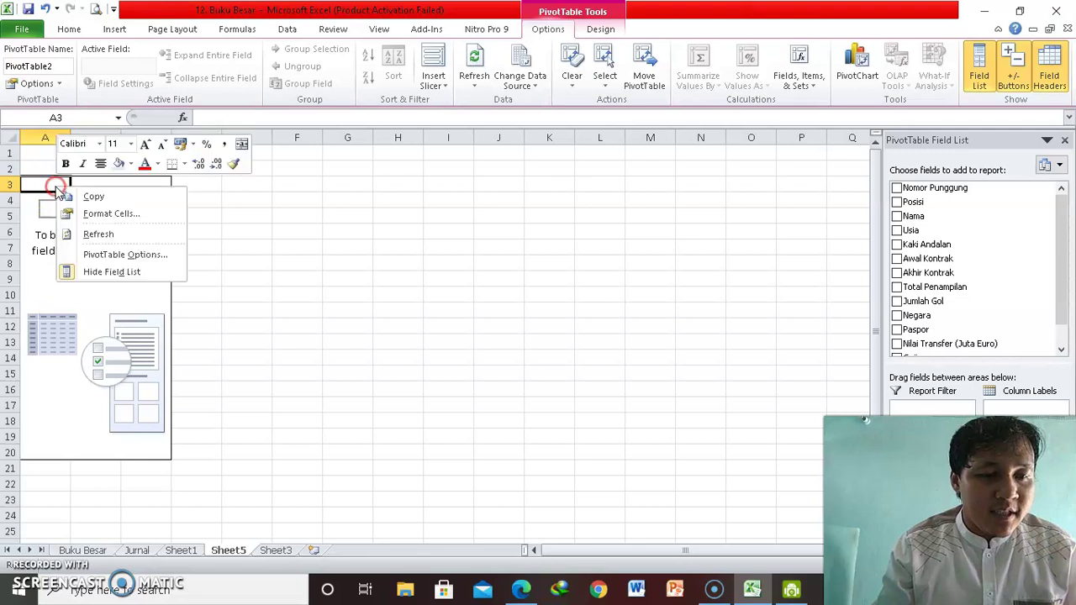
click(121, 255)
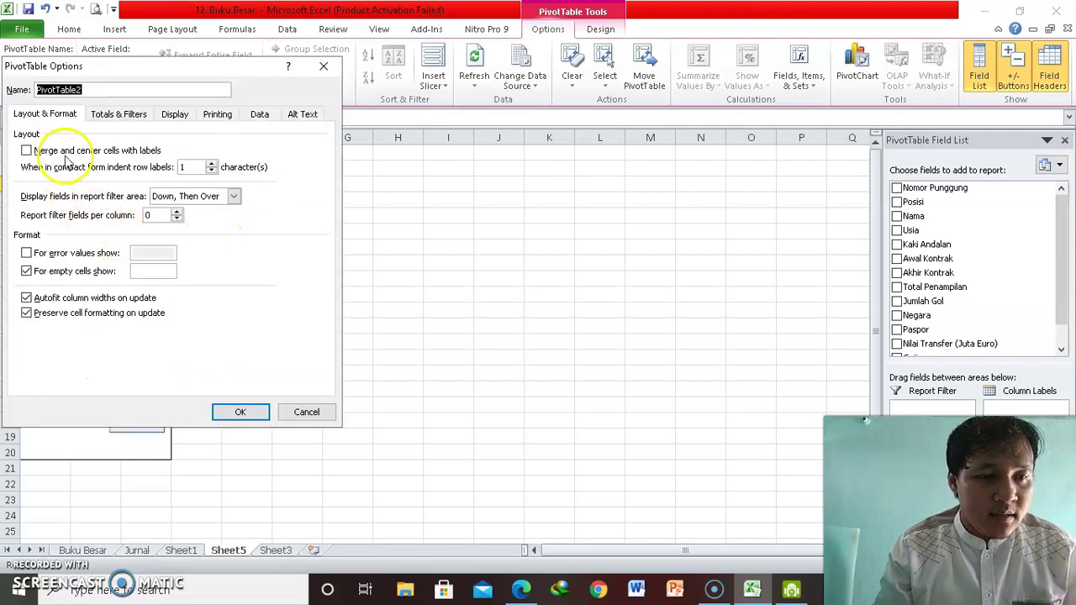
click(175, 115)
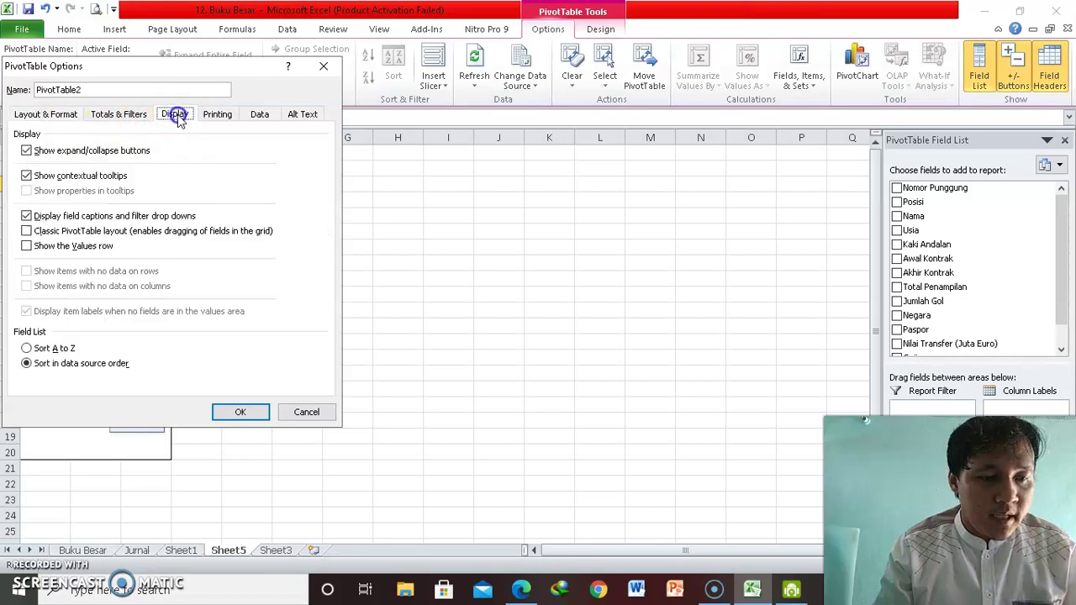
click(57, 231)
click(242, 413)
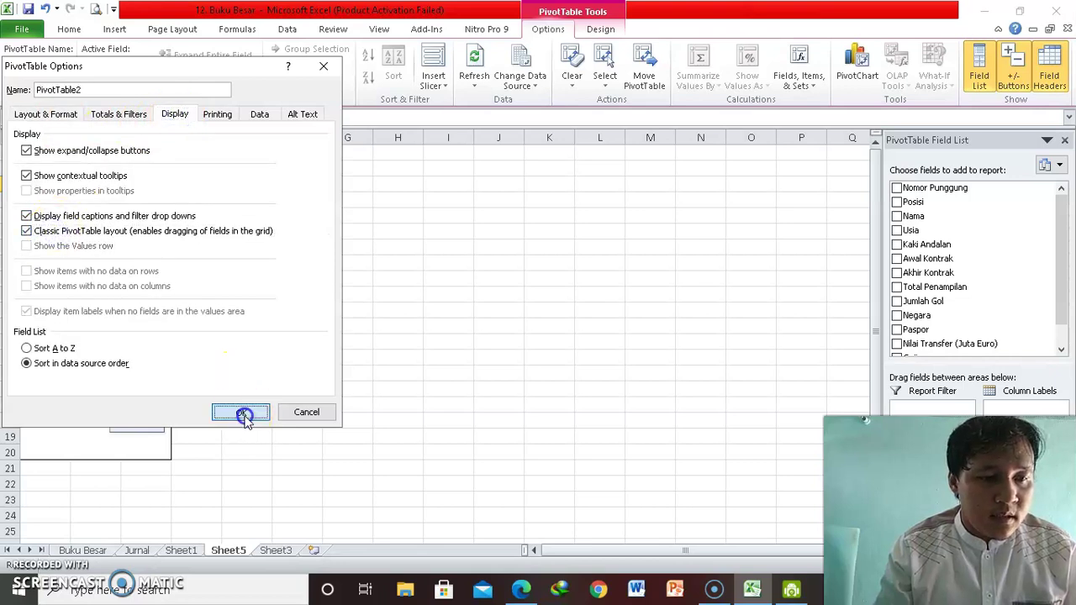
Use the Posisi field as the report filter of the squad PivotTable
drag(866, 419, 625, 4)
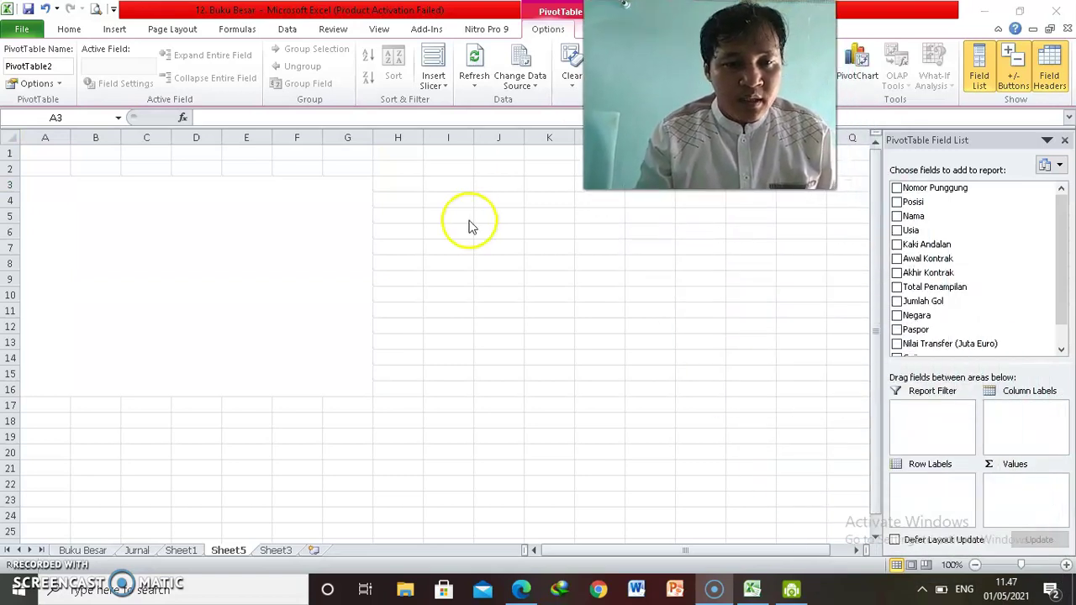
click(257, 207)
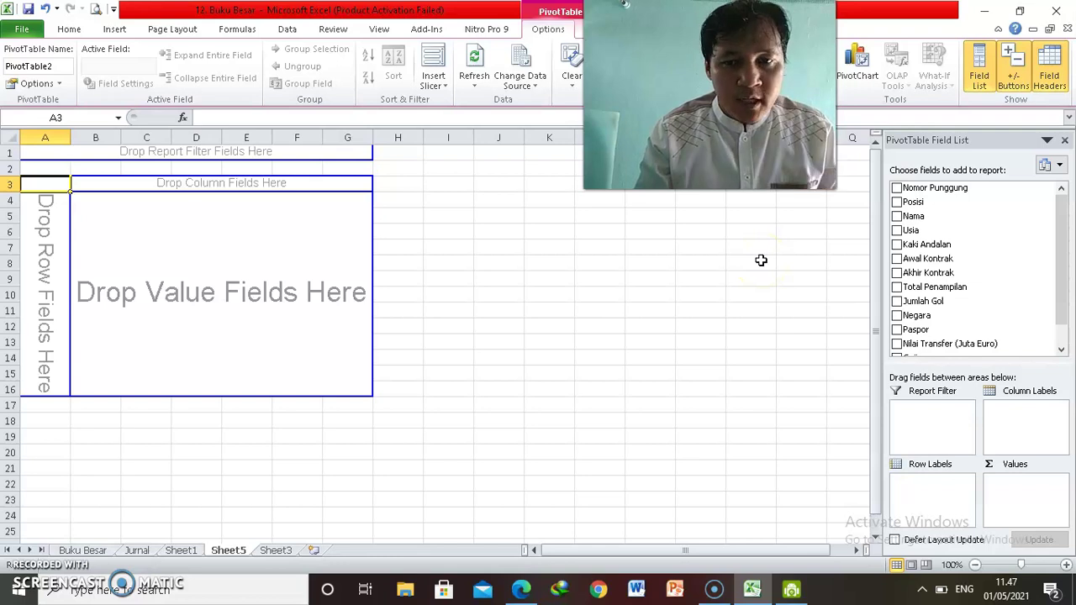
click(1073, 244)
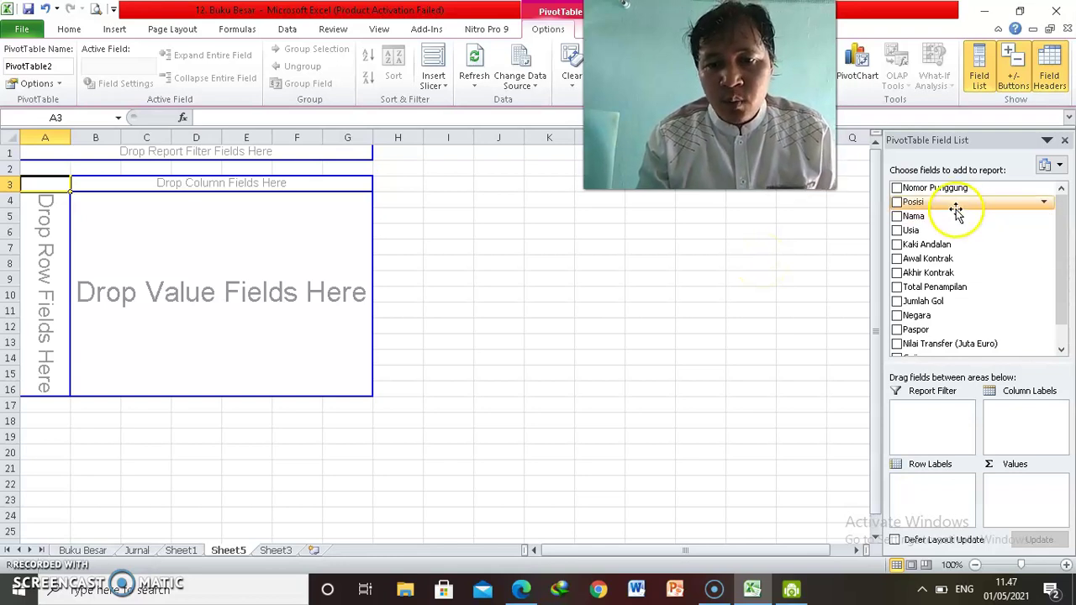
drag(946, 211, 922, 421)
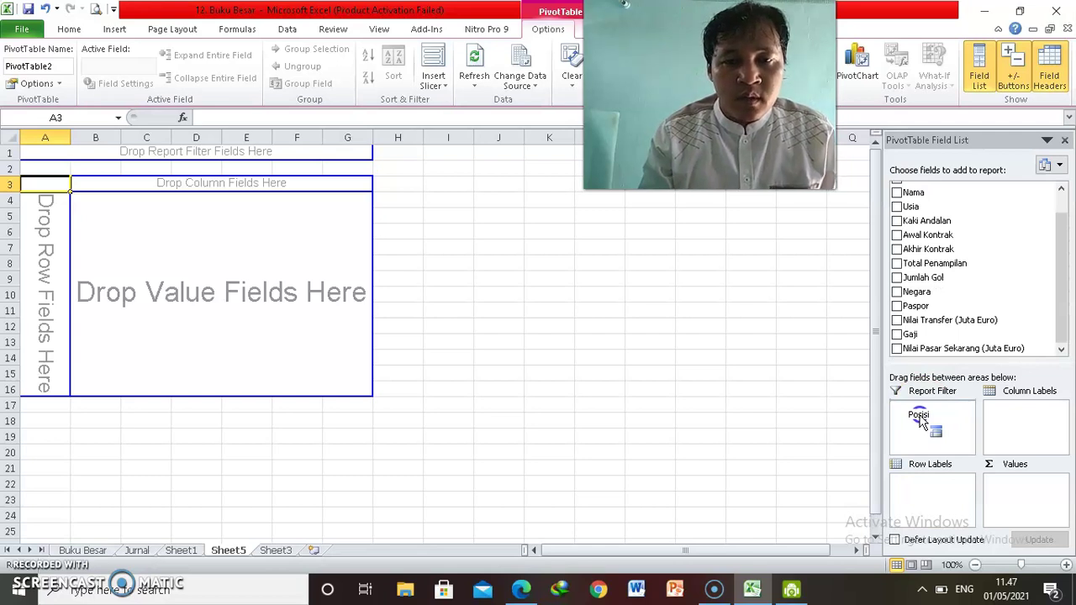
drag(923, 421, 921, 419)
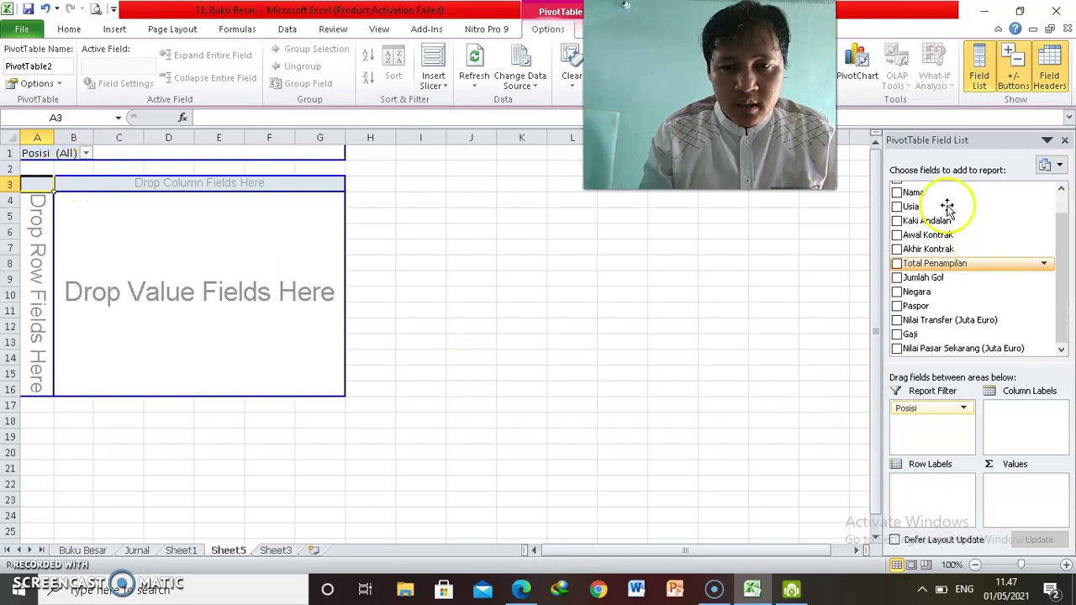
Set Nomor Punggung and Nama as row labels and Gaji as the summed value field of the PivotTable
click(1062, 205)
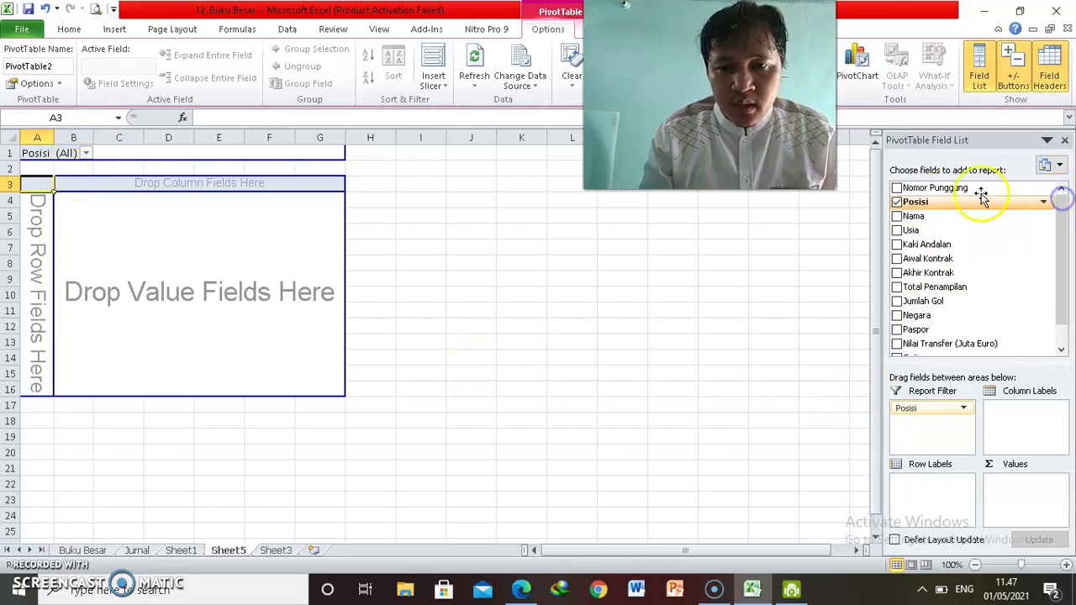
drag(928, 485, 927, 486)
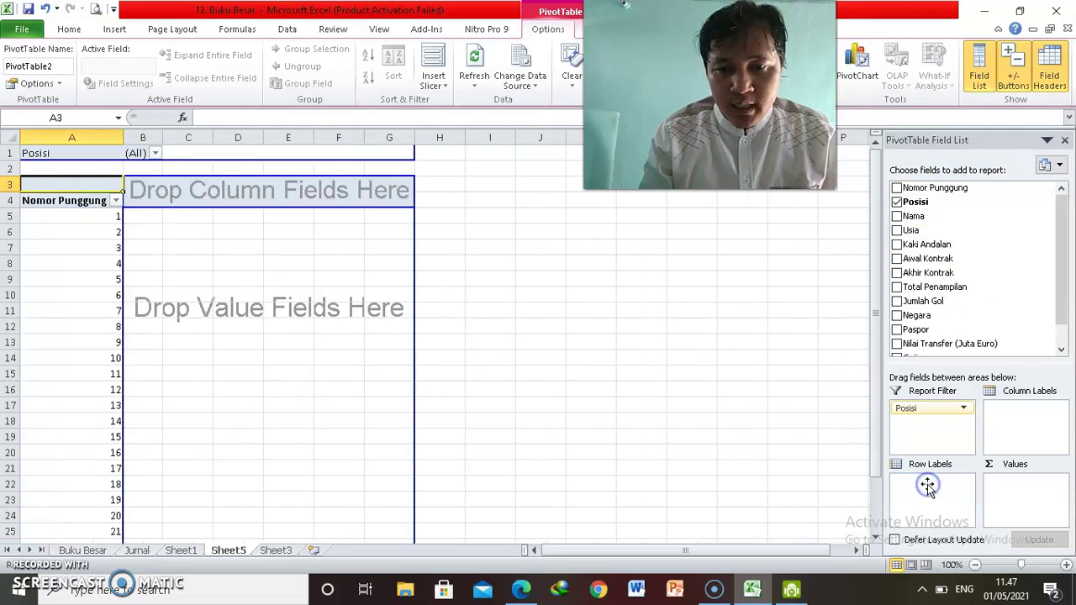
drag(932, 220, 926, 498)
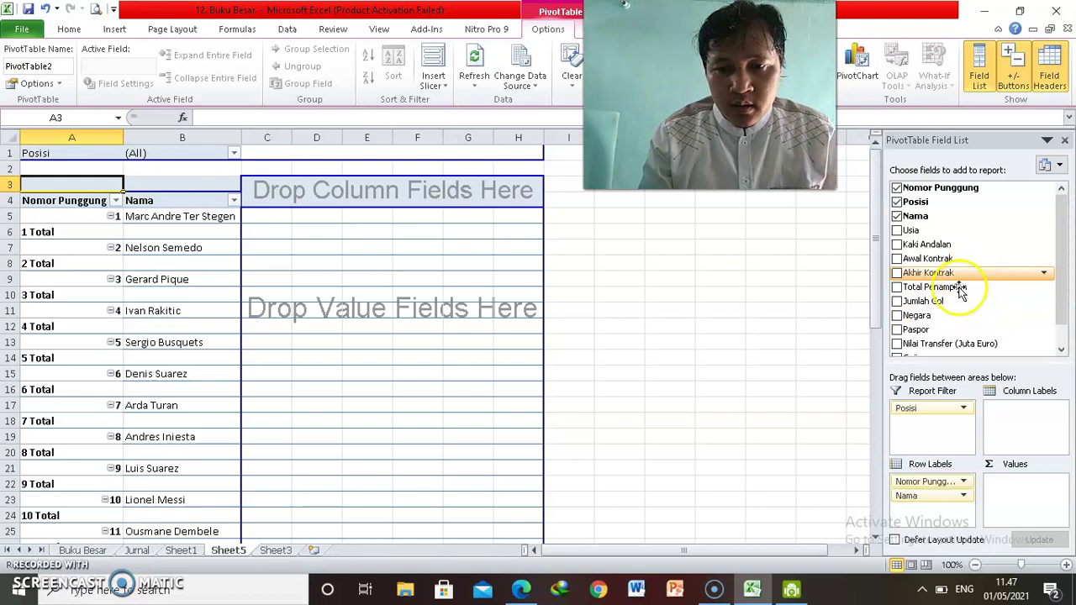
click(1061, 336)
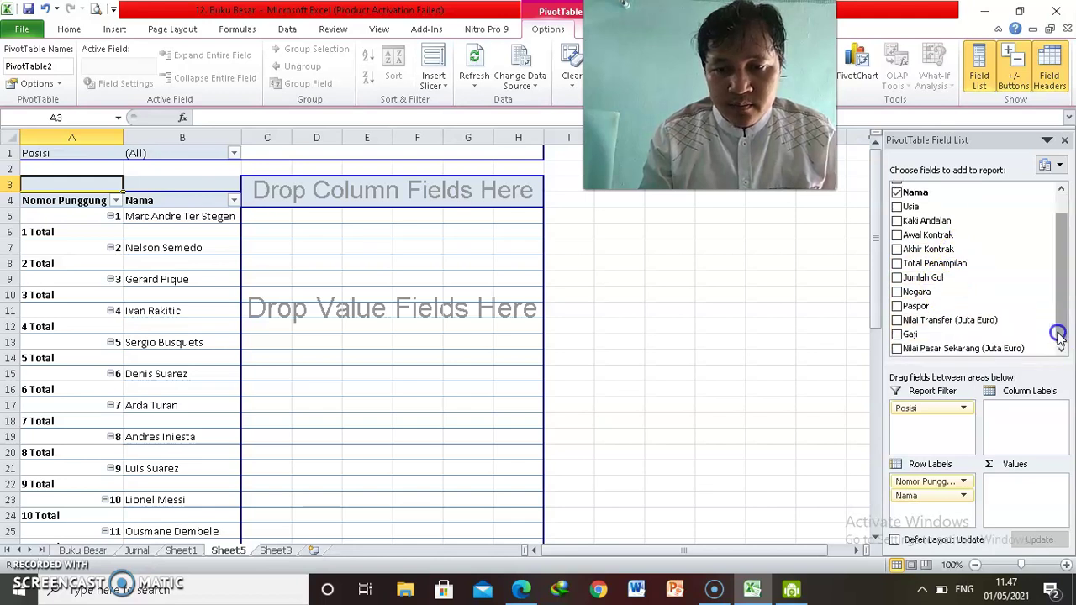
drag(908, 334, 1012, 488)
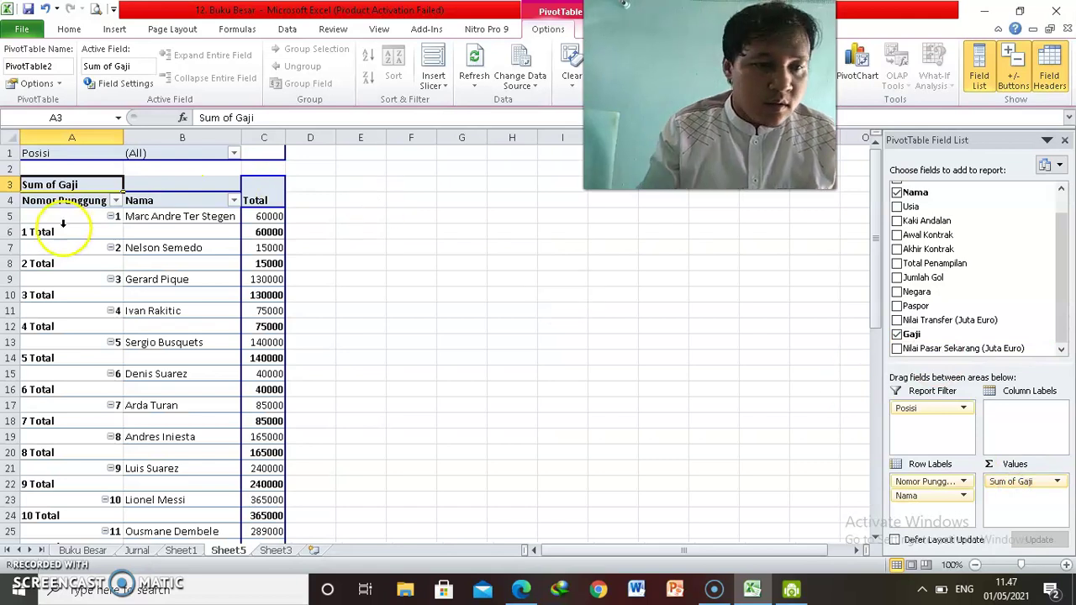
Remove the subtotal rows for the Nomor Punggung field from the PivotTable
click(53, 234)
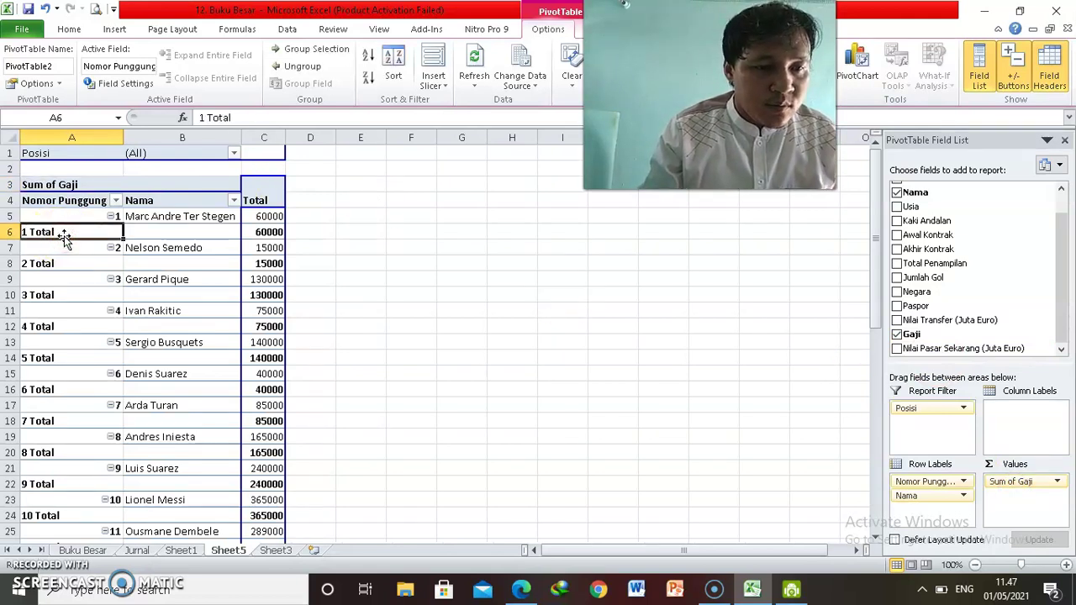
right_click(65, 231)
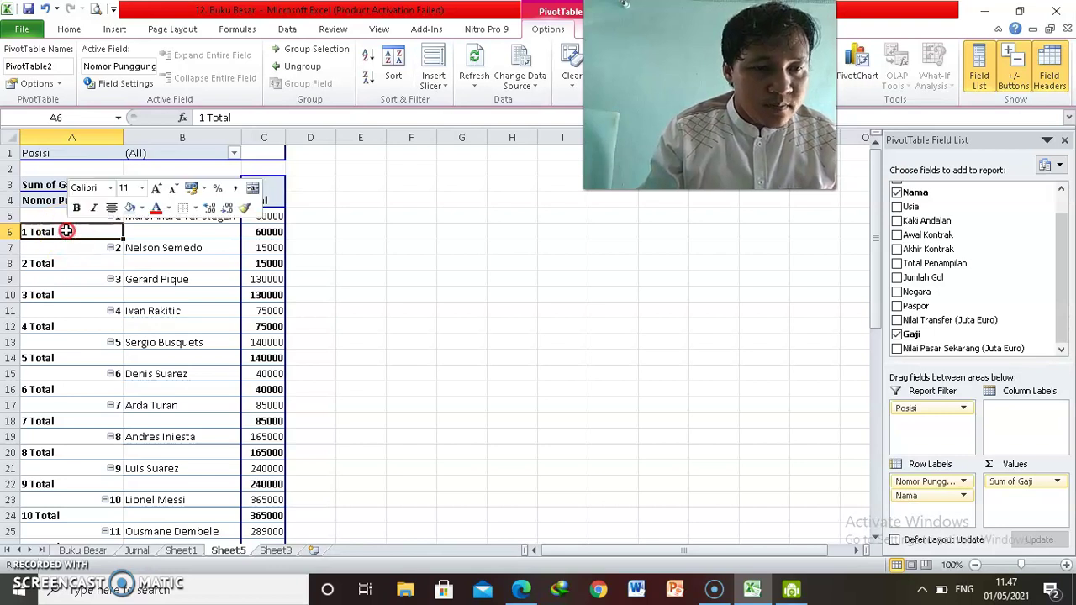
click(128, 338)
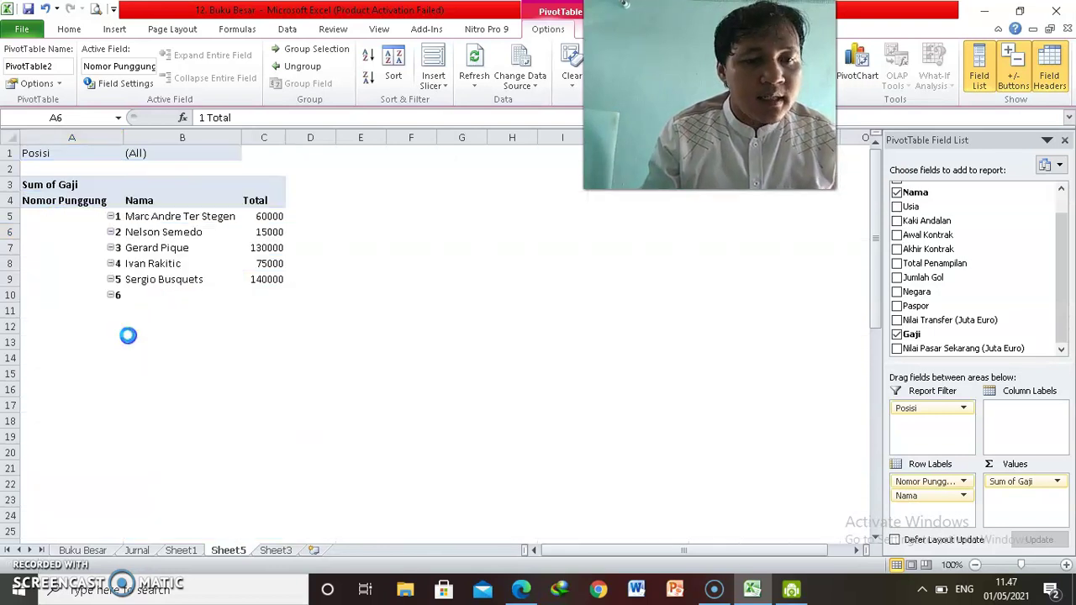
Format the salary totals in column C with the Rupiah (Rp) accounting format
click(267, 138)
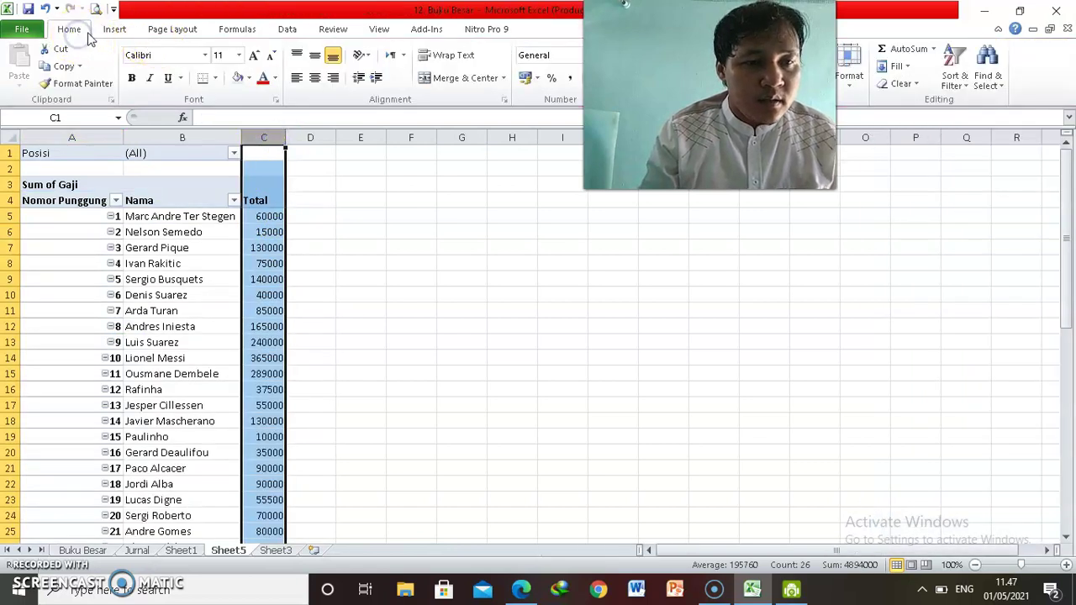
click(525, 77)
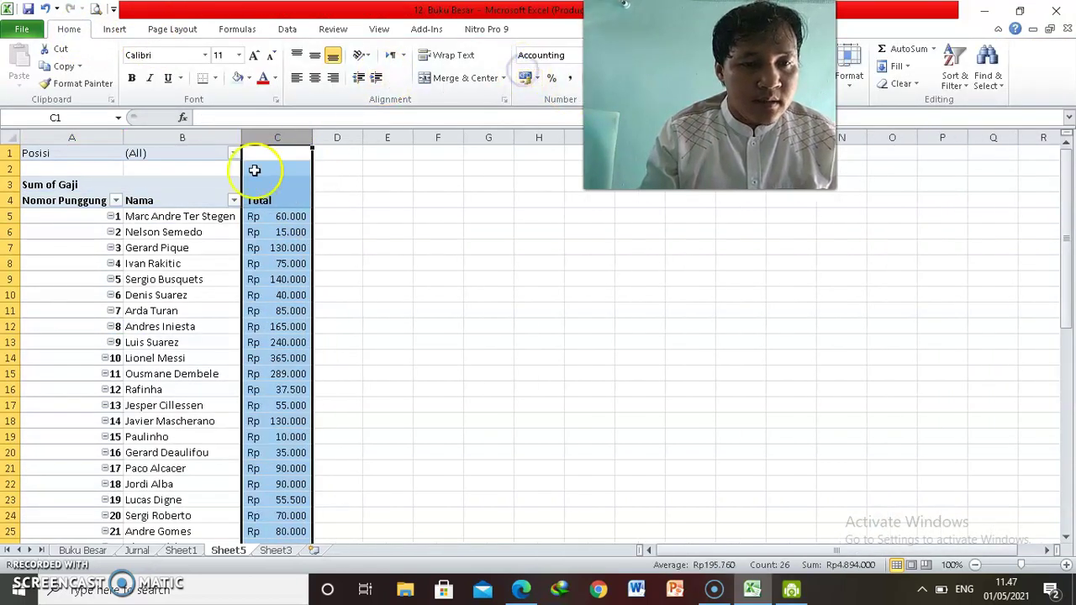
Look through the salary totals in column C down to the Grand Total row and back to the header
click(183, 232)
key(Right)
key(Down)
key(Down)
key(Down)
key(Down)
key(Down)
key(Down)
key(Down)
key(Down)
key(Down)
key(Down)
key(Down)
key(Down)
key(Down)
key(Down)
key(Down)
key(Down)
key(Down)
key(Down)
key(Down)
key(Down)
key(Down)
key(Down)
key(Down)
key(Down)
key(Down)
key(Down)
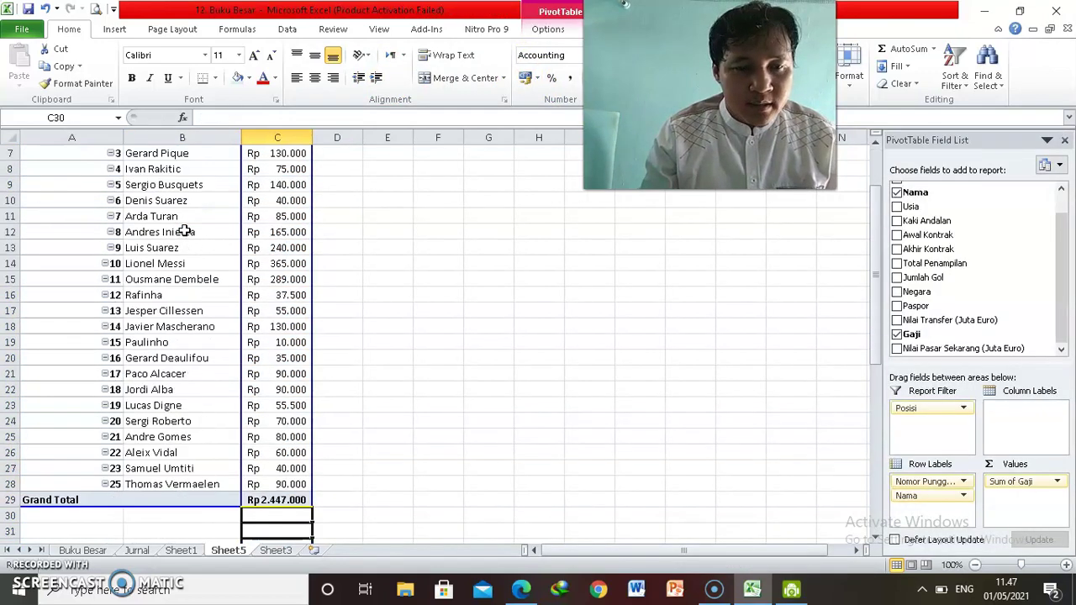
key(Up)
key(Up)
key(Up)
key(Up)
key(Up)
key(Up)
key(Up)
key(Up)
key(Up)
key(Up)
key(Up)
key(Up)
key(Up)
key(Up)
key(Up)
key(Up)
key(Up)
key(Up)
key(Up)
key(Up)
key(Up)
key(Up)
key(Up)
key(Up)
key(Up)
key(Up)
key(Up)
key(Up)
key(Up)
key(Up)
key(Up)
key(Up)
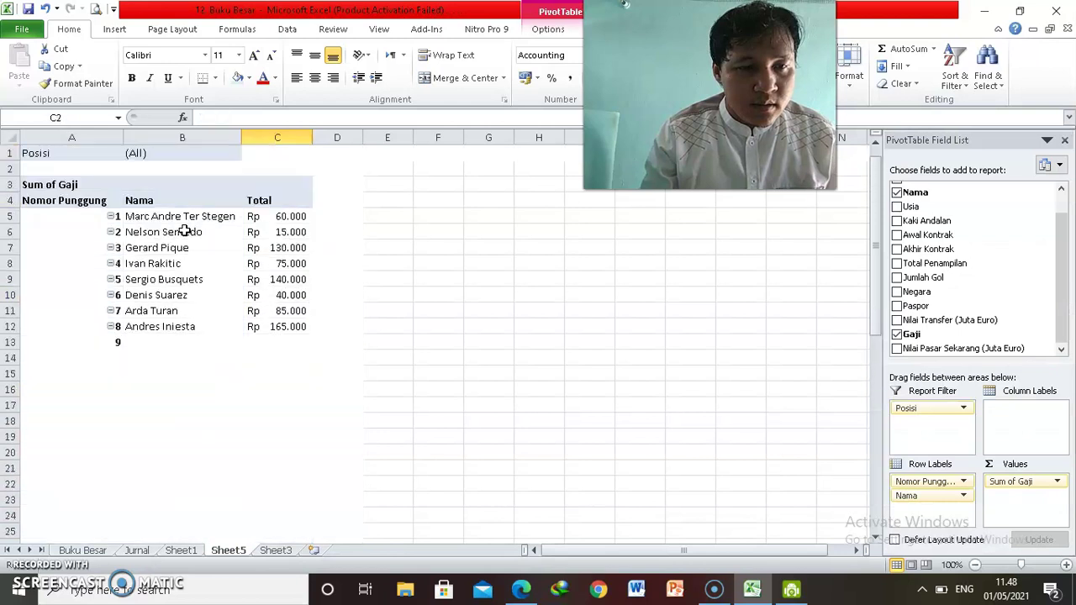
Format the salary totals in column C with the Euro (€) accounting format
click(275, 135)
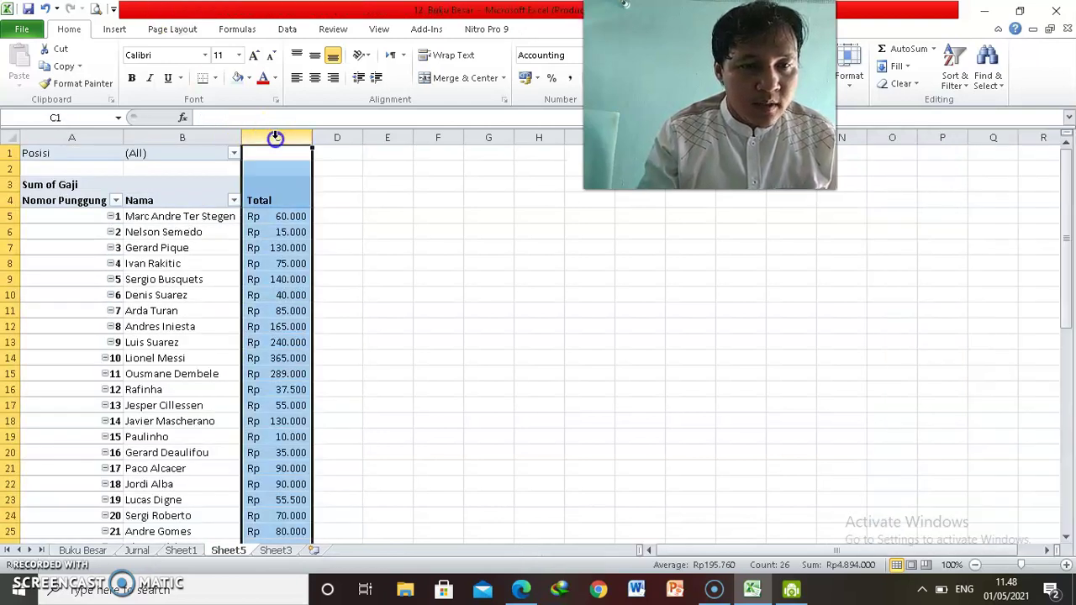
click(538, 78)
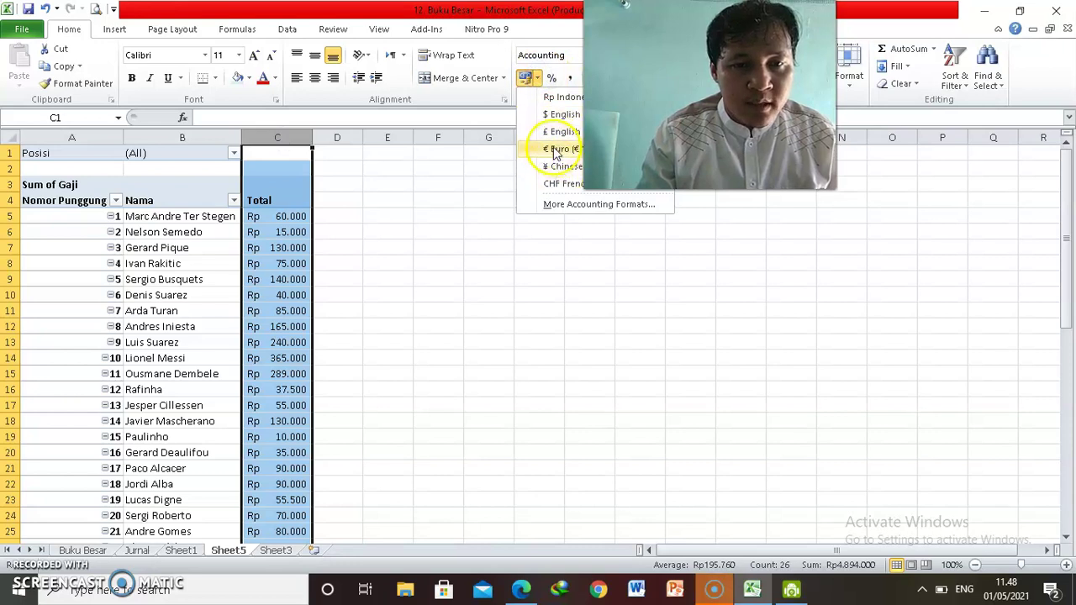
click(558, 149)
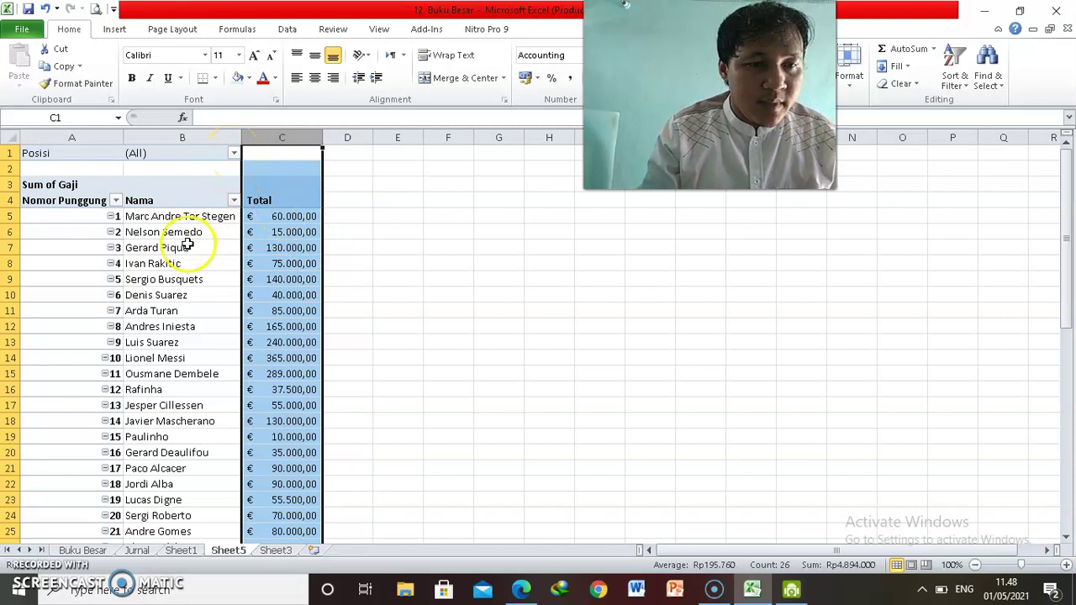
click(715, 590)
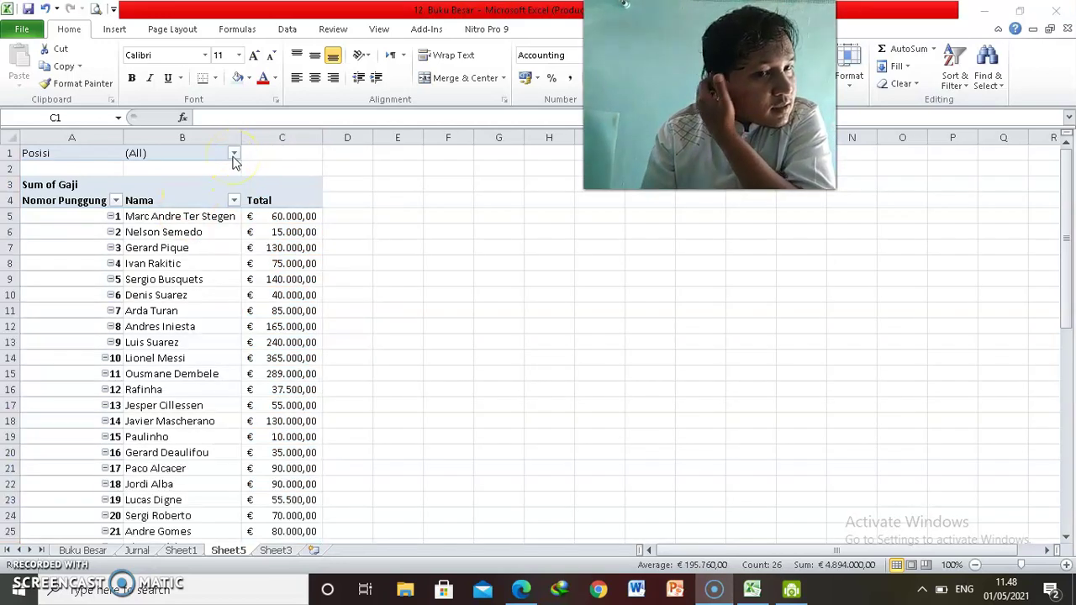
Filter the salary PivotTable to show only the Bek position
click(234, 155)
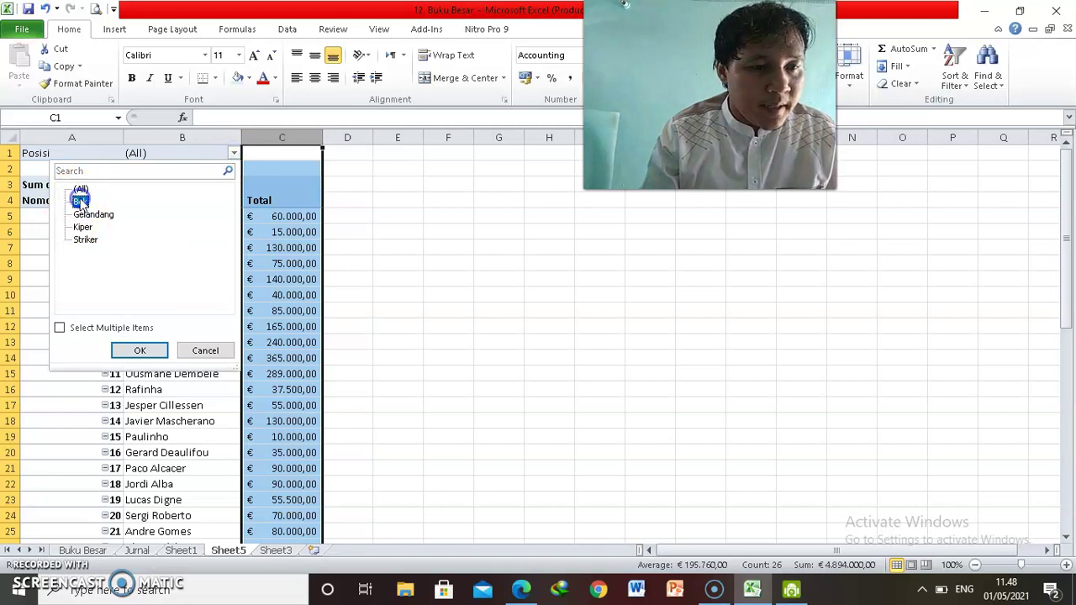
click(139, 351)
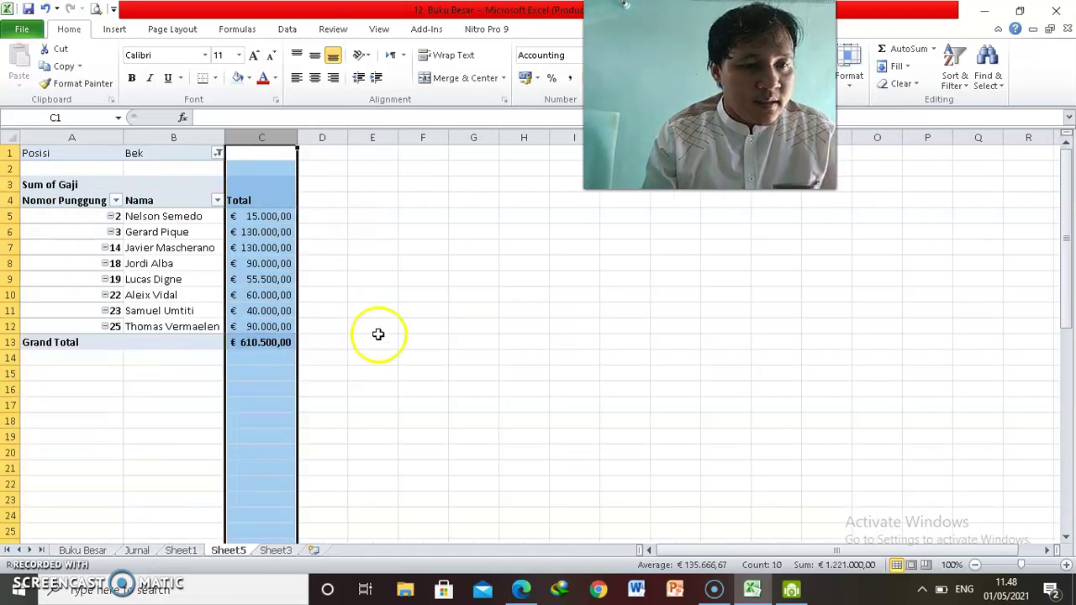
Look through the Bek players' salary totals in column C down to the Grand Total row
click(160, 217)
key(Right)
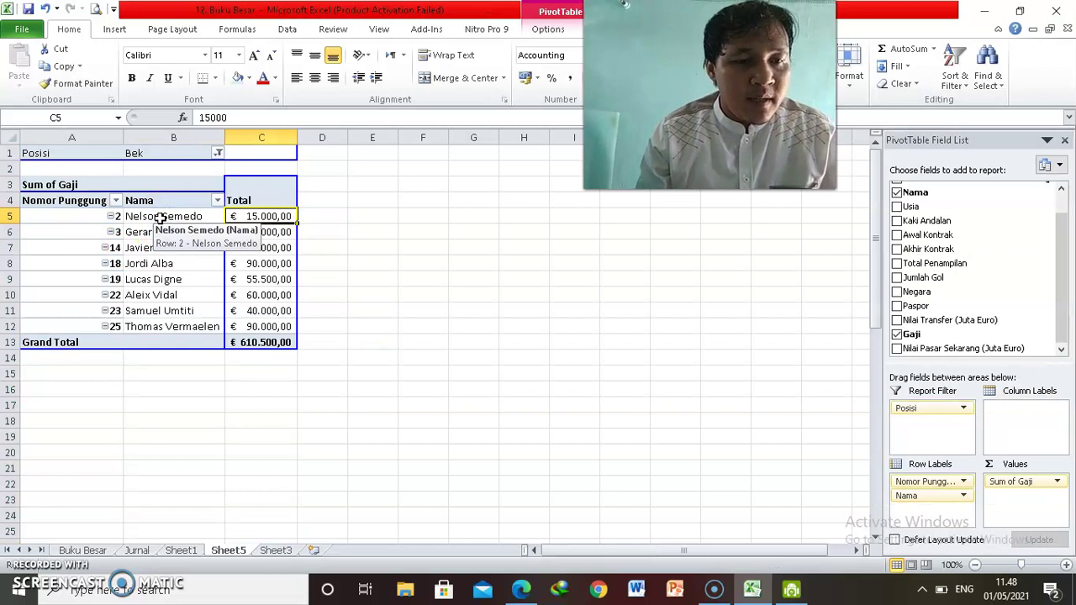
key(Down)
key(Down)
key(Down)
key(Down)
key(Down)
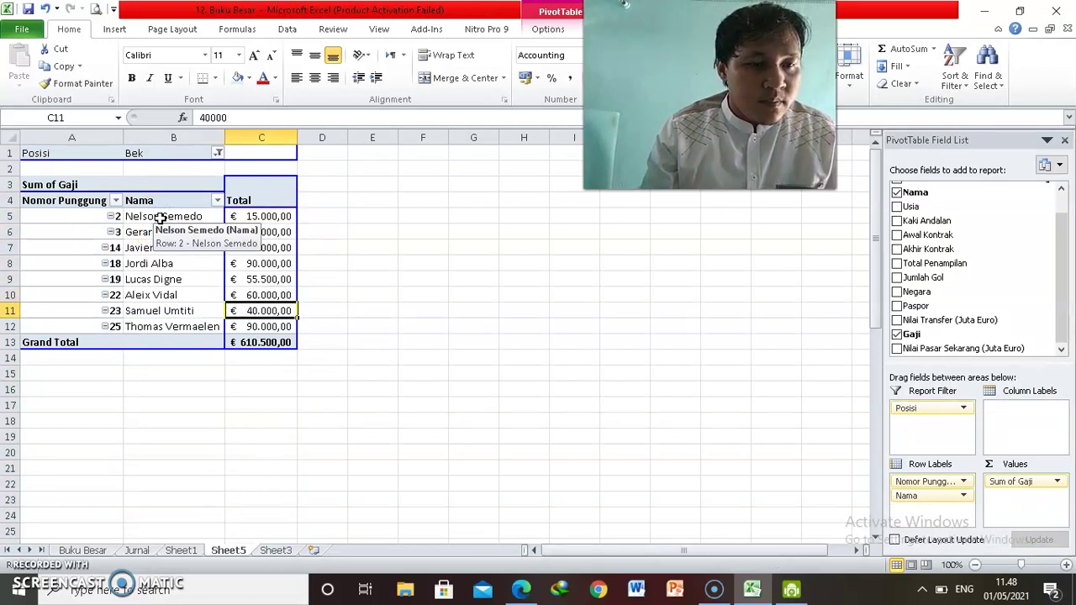
key(Up)
key(Up)
key(Up)
key(Down)
key(Down)
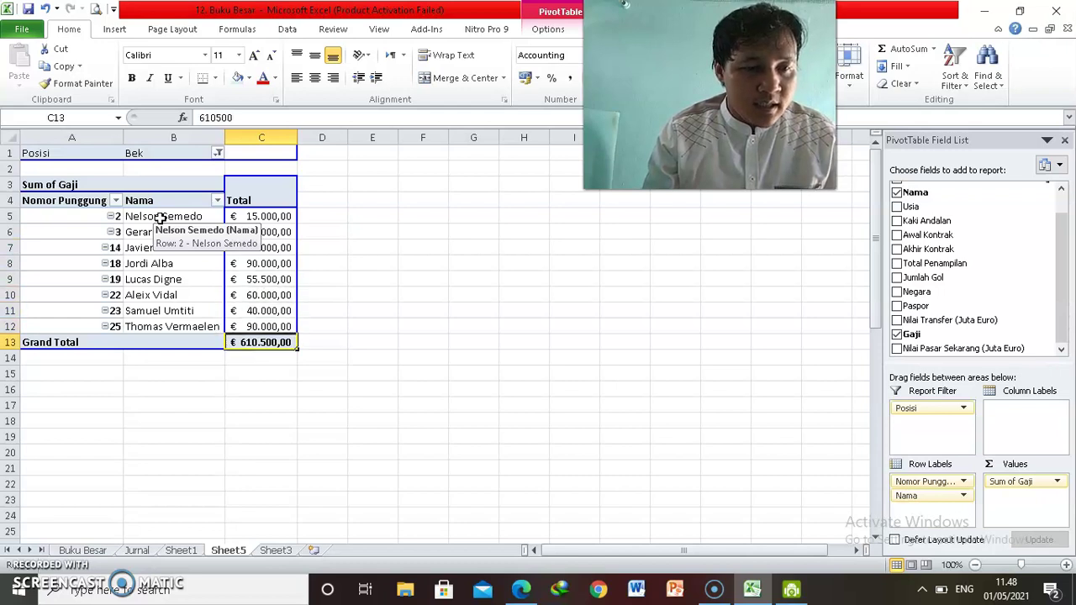
Filter the salary PivotTable to the Striker position and go through its totals down to the Grand Total row
click(215, 153)
click(69, 241)
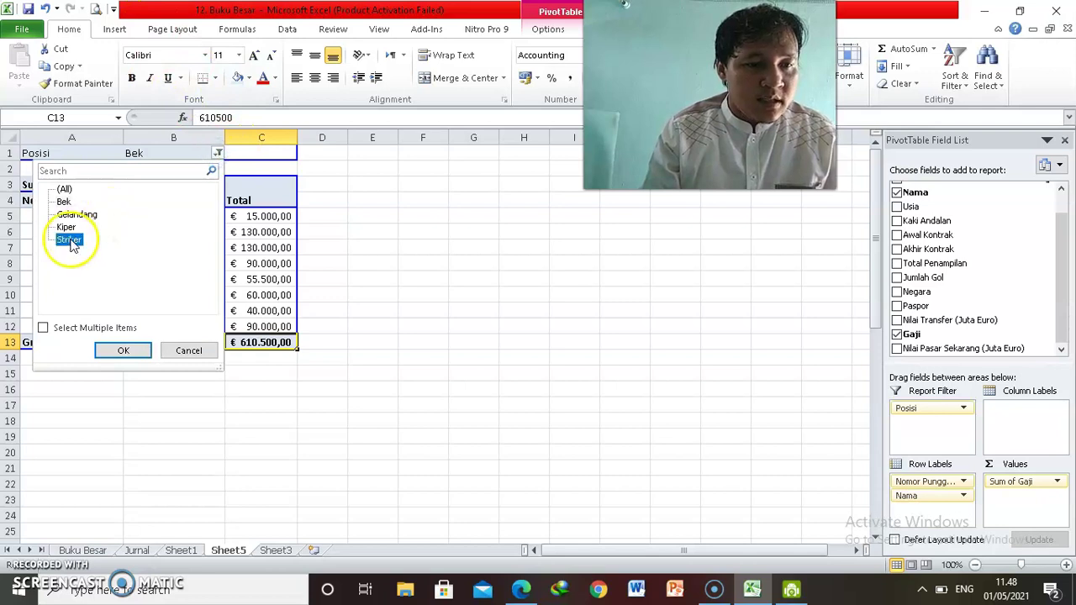
click(139, 355)
click(273, 220)
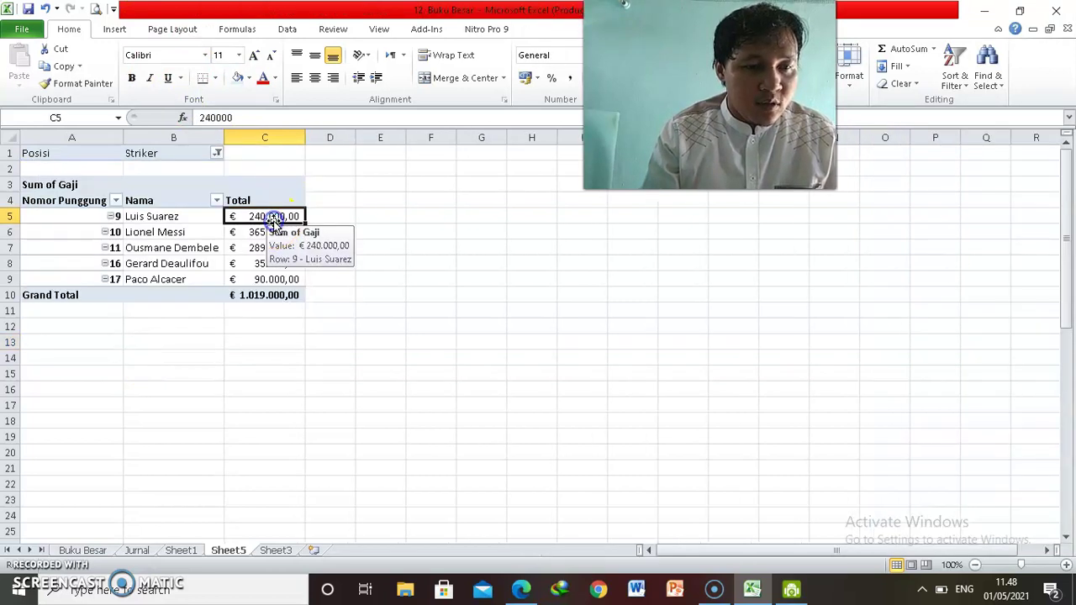
key(Down)
key(Down)
key(Down)
key(Down)
key(Down)
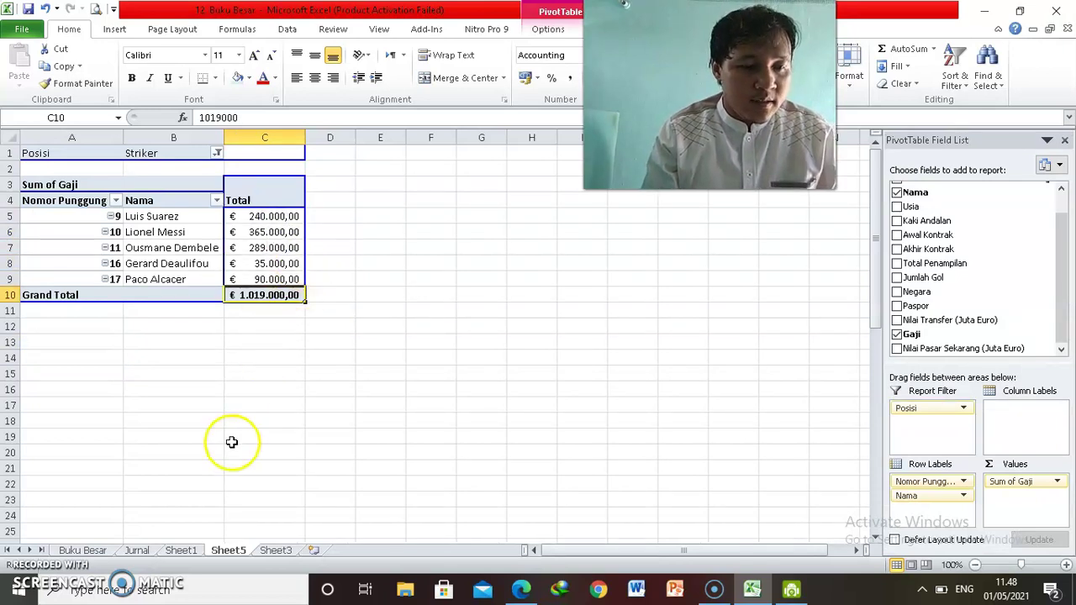
Create a PivotTable in a new worksheet from the furniture shipping table A3:G22 on Sheet1
click(183, 551)
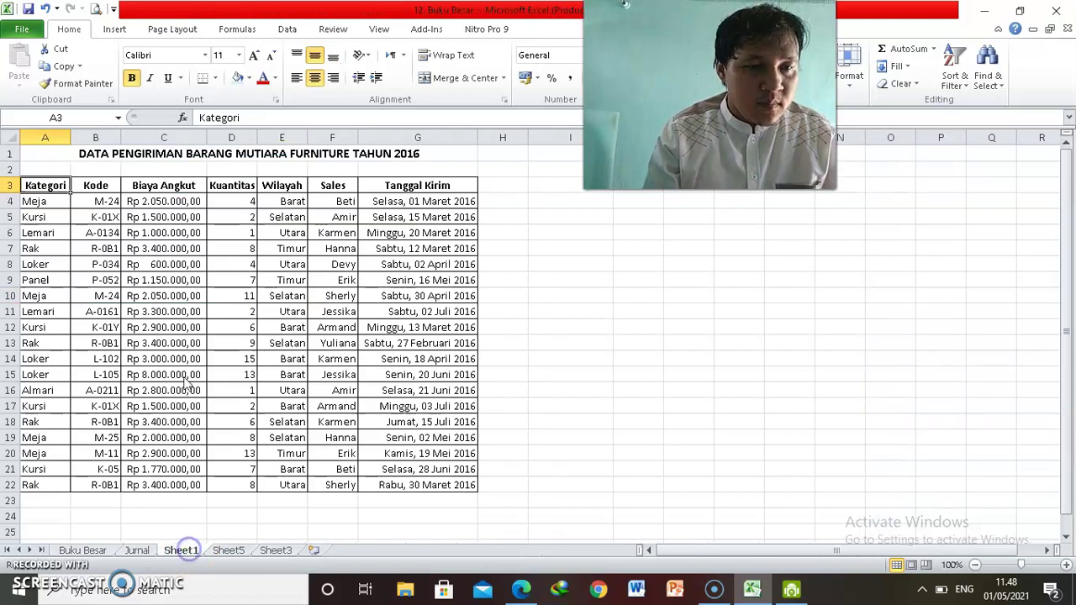
key(shift+Right)
key(shift+Right)
key(shift+Right)
key(shift+Right)
key(shift+Right)
key(shift+Right)
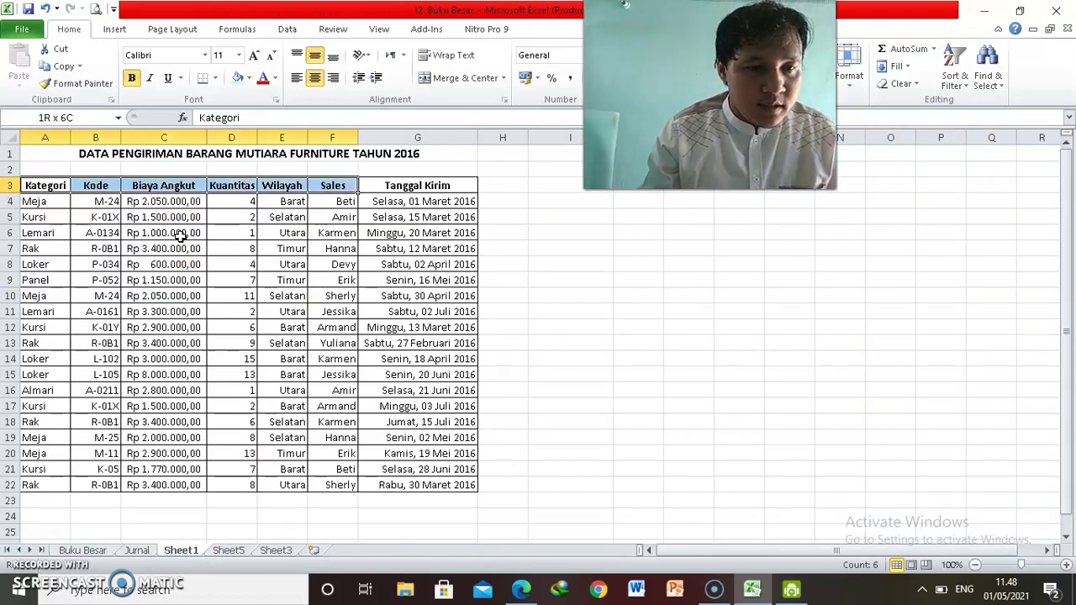
key(shift+Down)
key(shift+Down)
key(shift+Down)
key(shift+Down)
key(shift+Down)
key(shift+Down)
key(shift+Down)
key(shift+Down)
key(shift+Down)
key(shift+Down)
key(shift+Down)
key(shift+Down)
key(shift+Down)
key(shift+Down)
key(shift+Down)
key(shift+Down)
key(shift+Down)
key(shift+Down)
key(shift+Down)
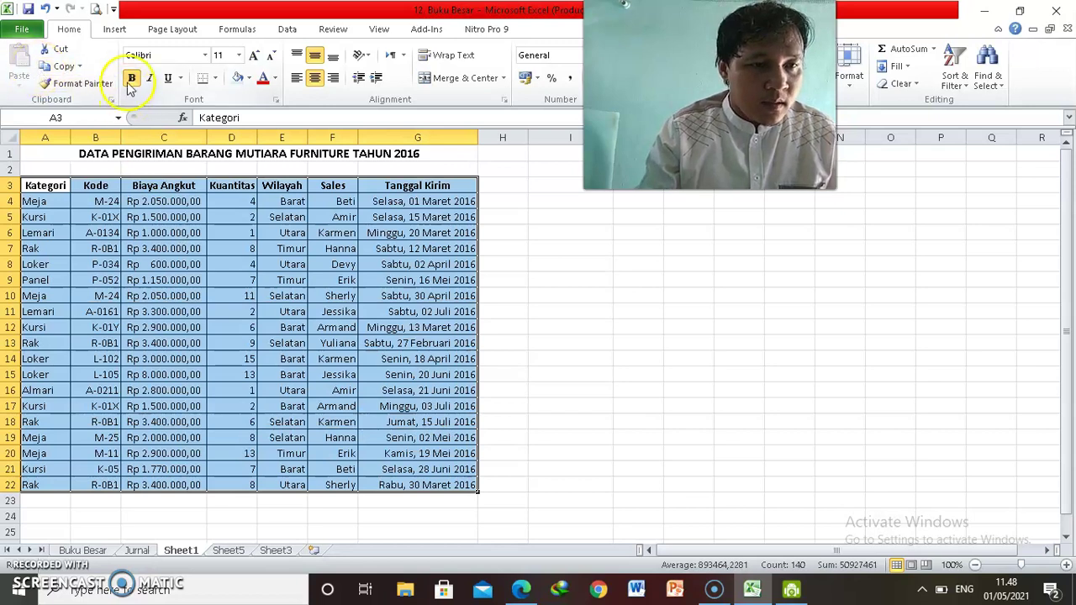
click(115, 30)
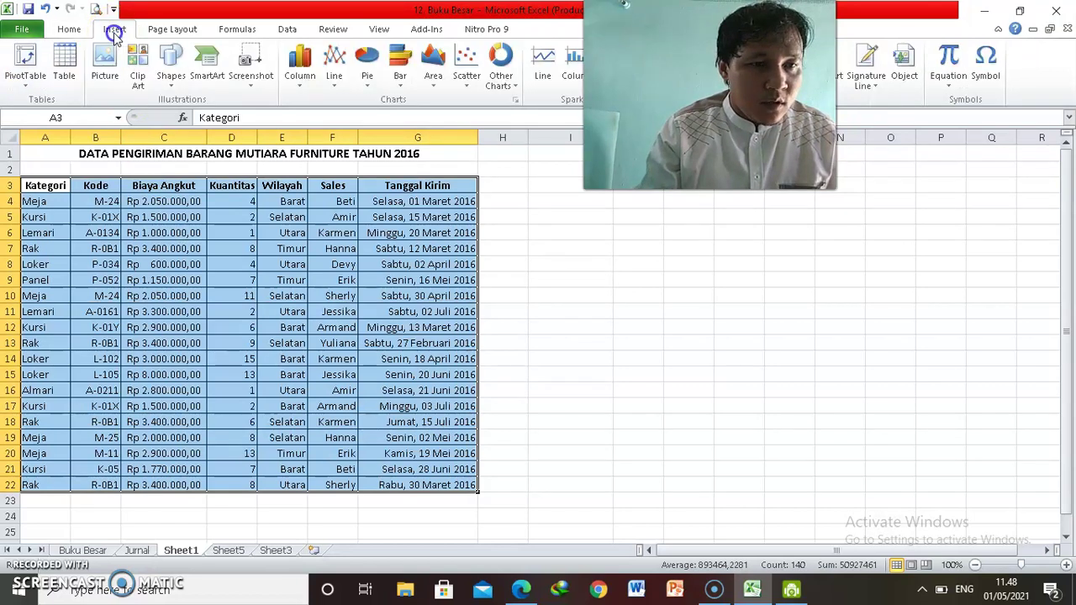
click(25, 80)
click(43, 104)
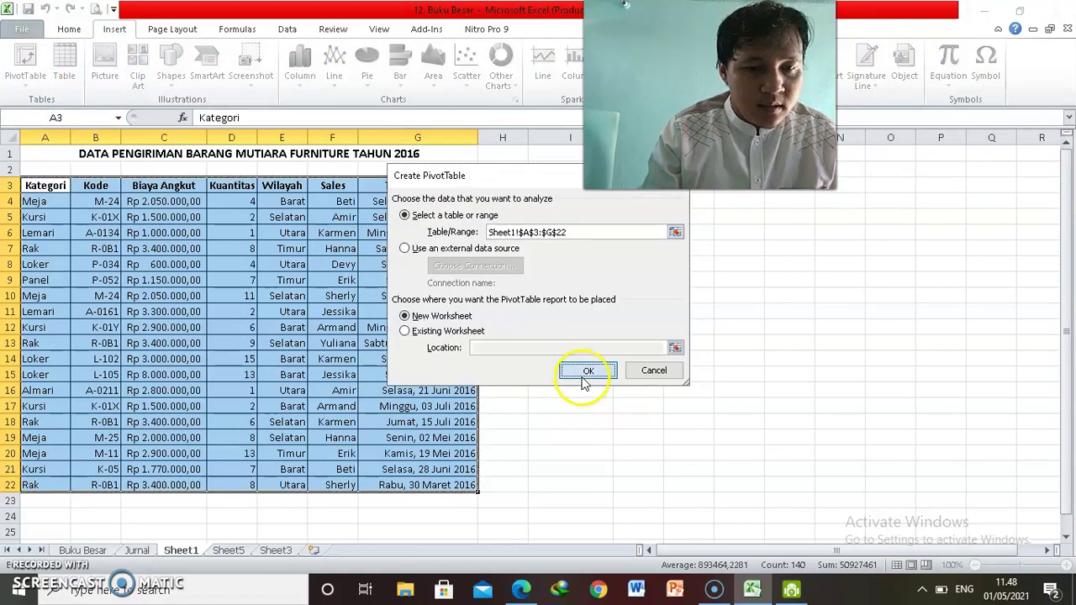
click(587, 371)
Enable the classic PivotTable layout for the new PivotTable in its display options
click(58, 195)
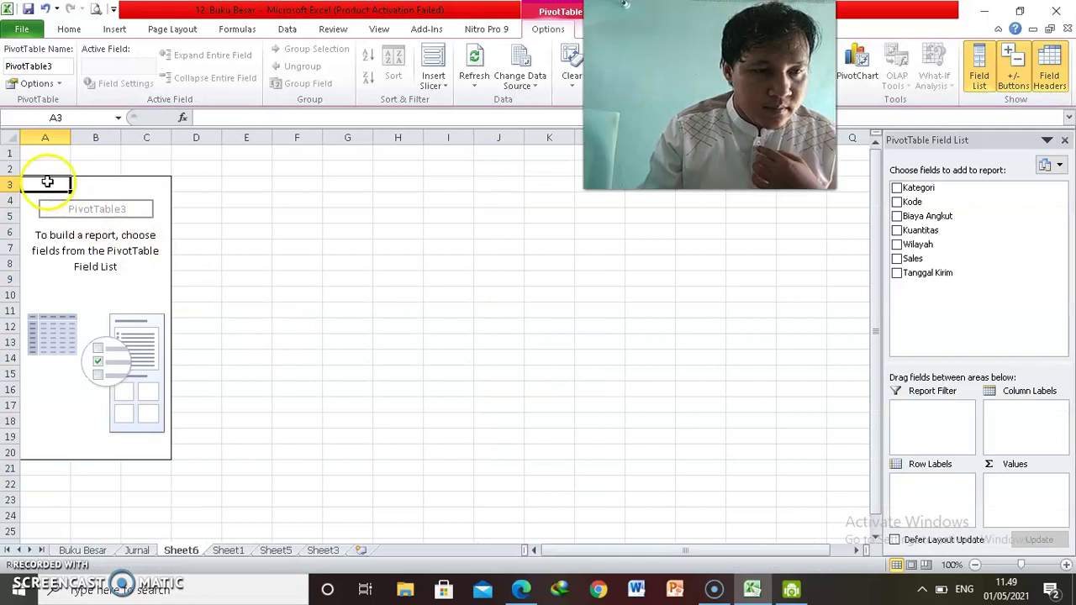
right_click(47, 181)
click(99, 251)
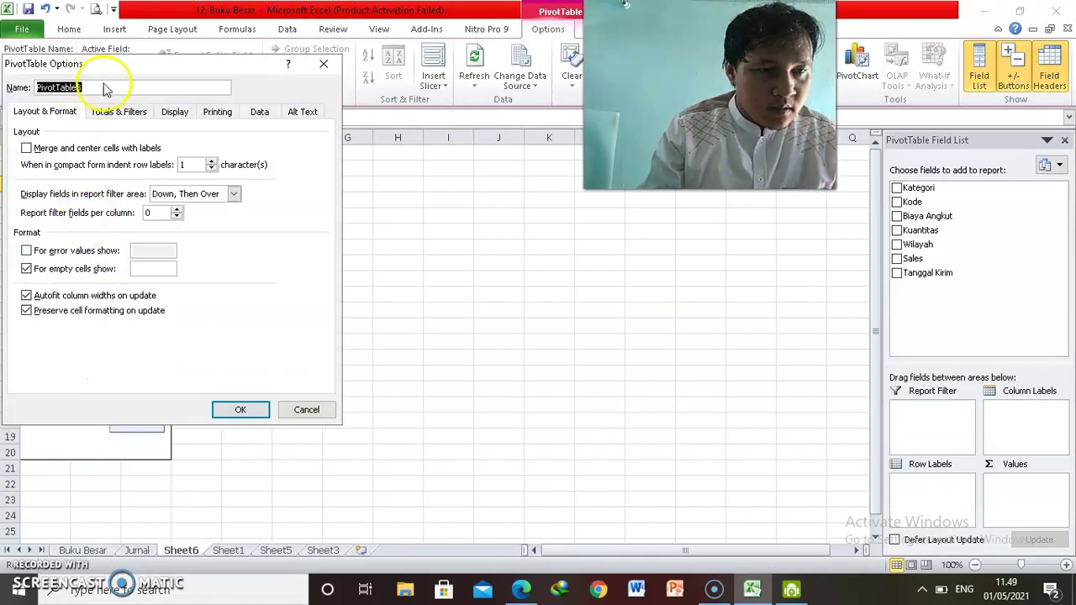
click(174, 111)
click(83, 229)
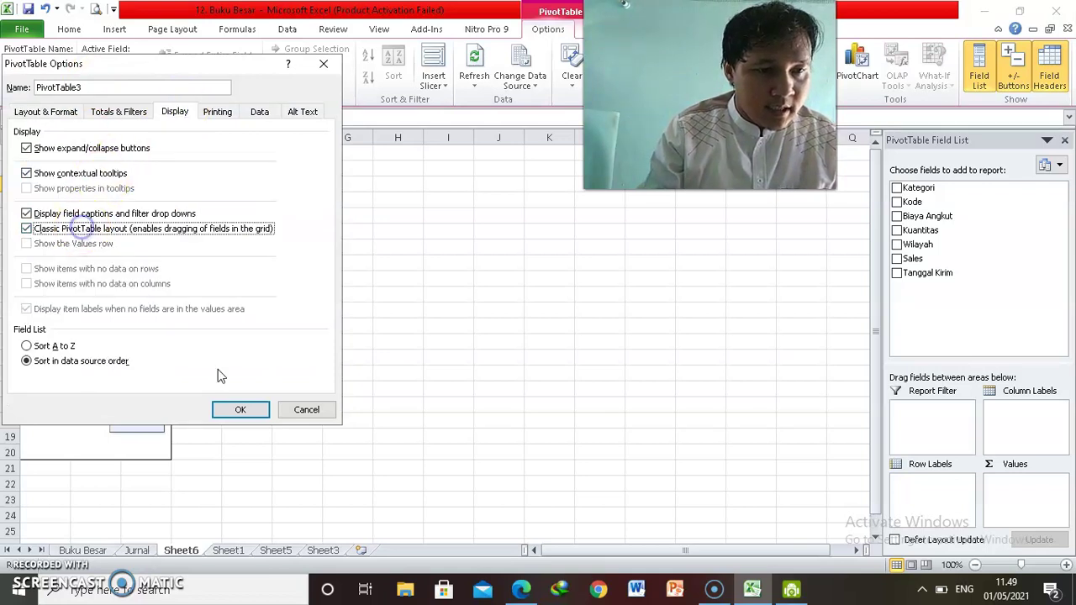
click(238, 409)
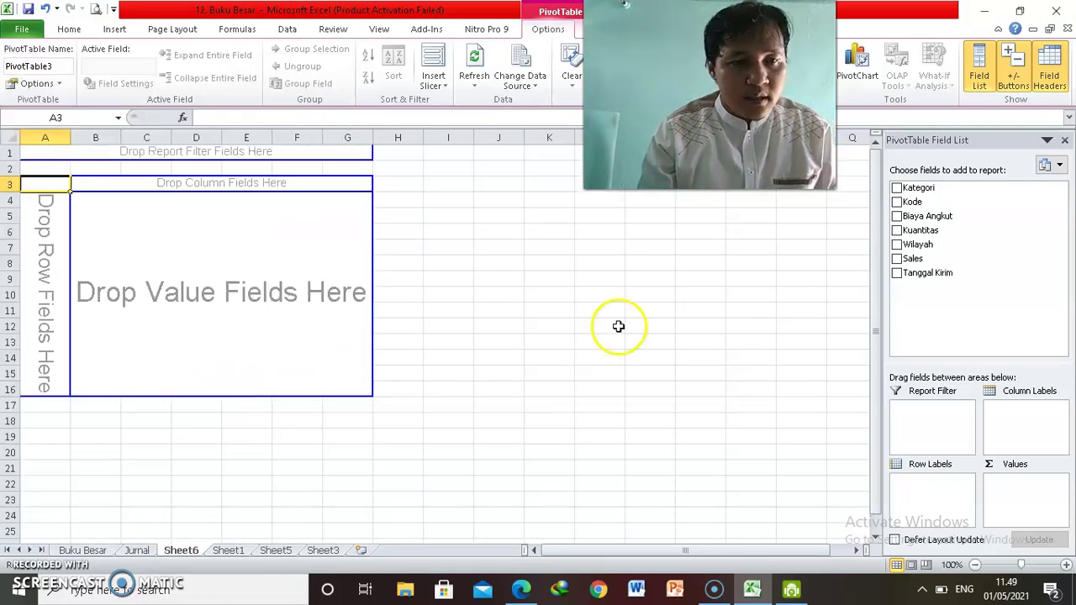
Set Wilayah as the report filter, Tanggal Kirim and Kategori as row labels, and Biaya Angkut as the summed value field
drag(931, 250, 923, 410)
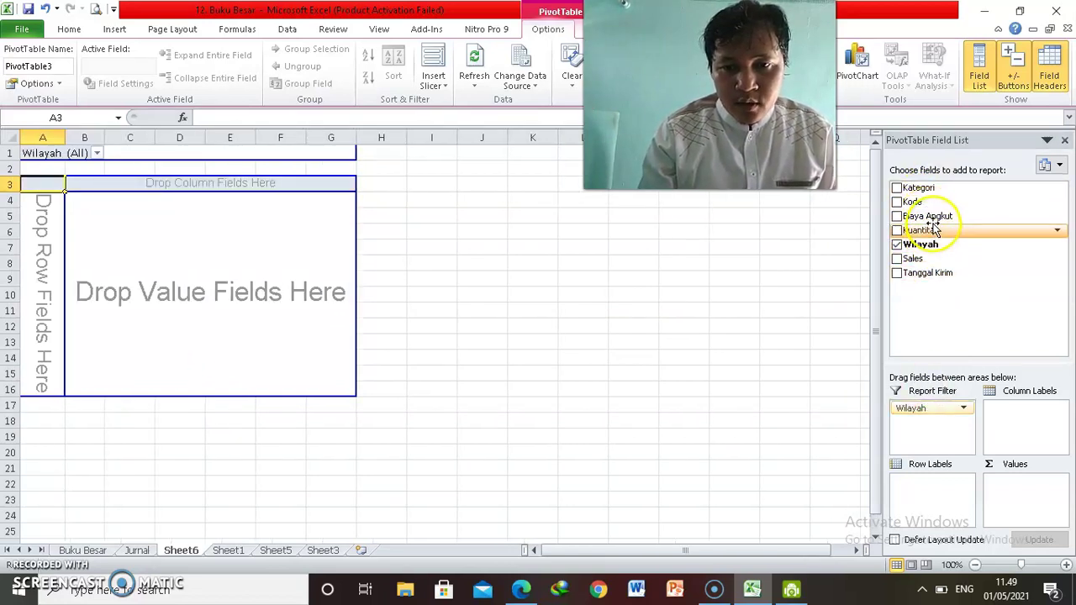
drag(925, 272, 932, 497)
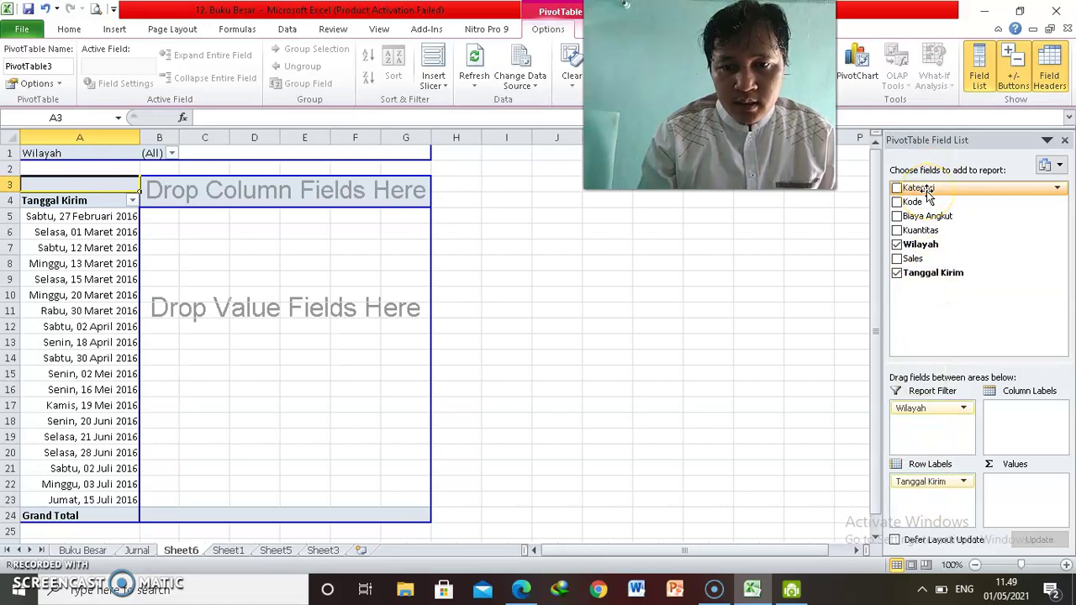
drag(928, 195, 915, 502)
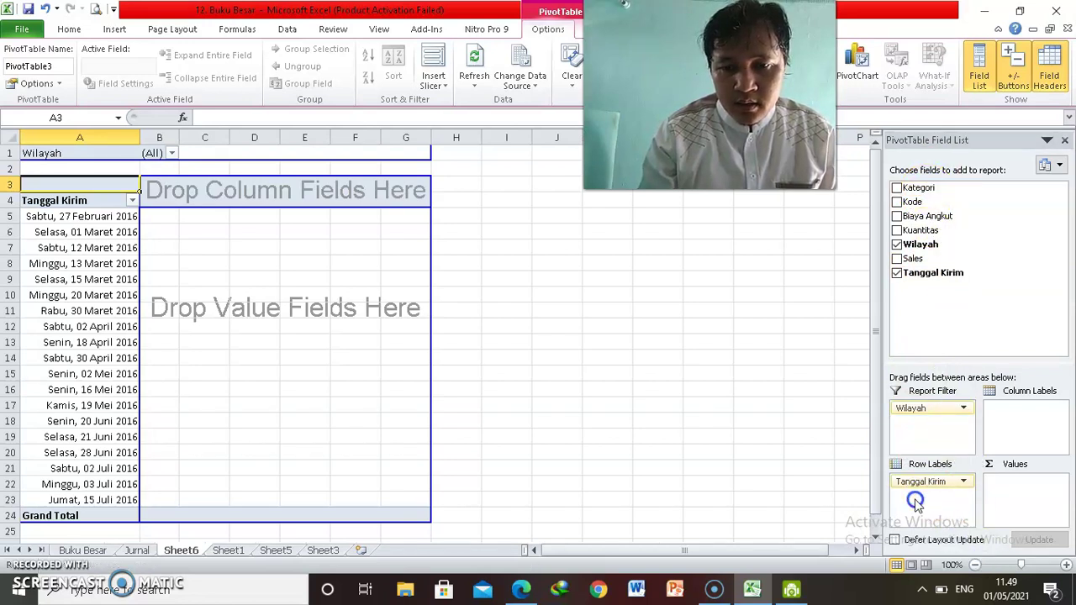
drag(917, 188, 918, 504)
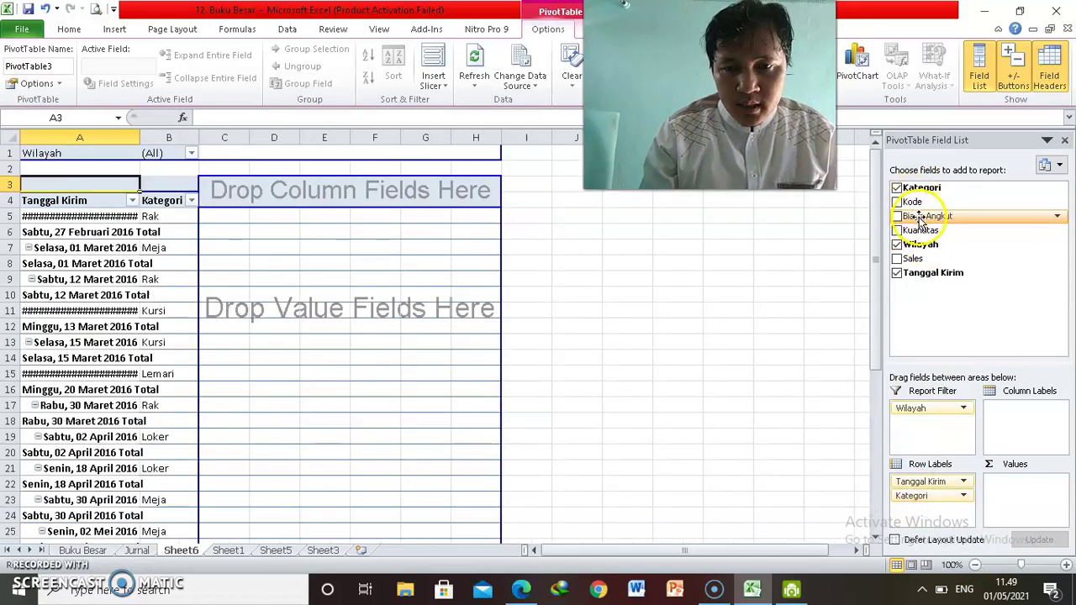
drag(928, 217, 1009, 480)
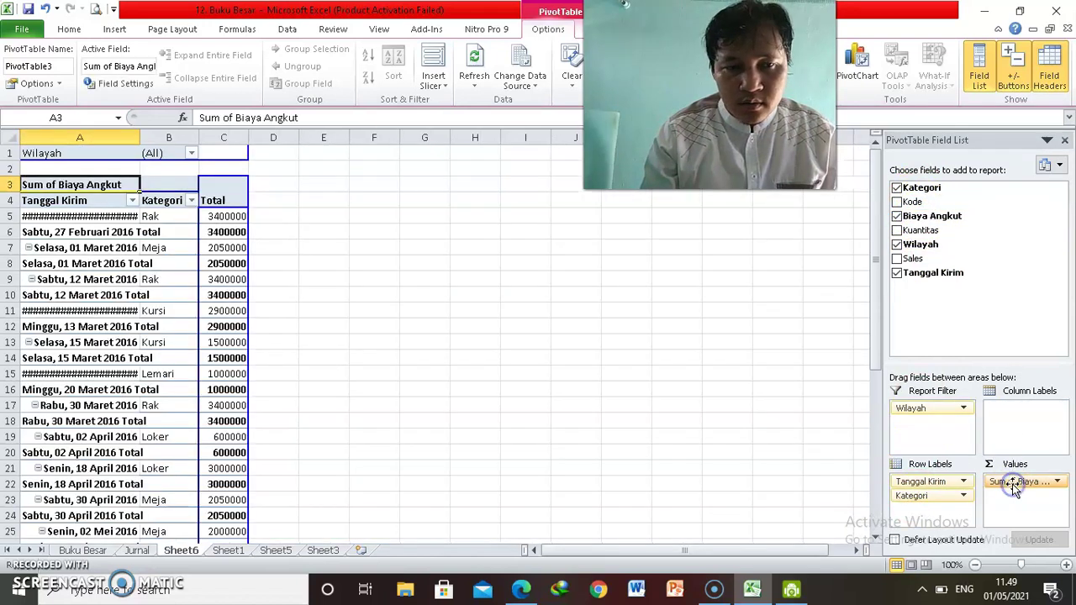
Remove the subtotal rows for Tanggal Kirim and autofit column A to the full dates
click(78, 234)
right_click(77, 236)
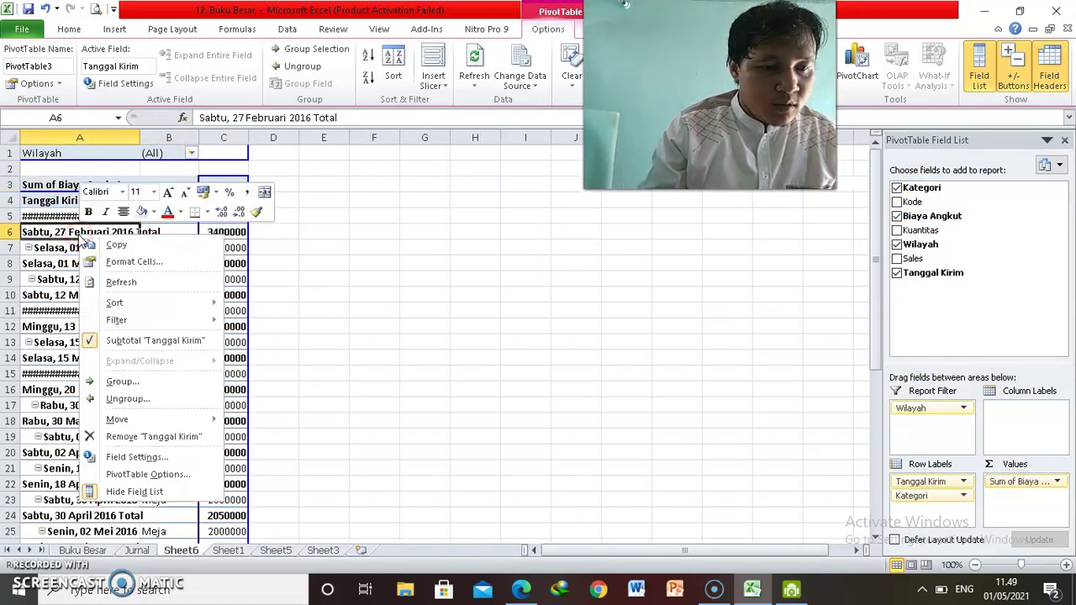
click(155, 340)
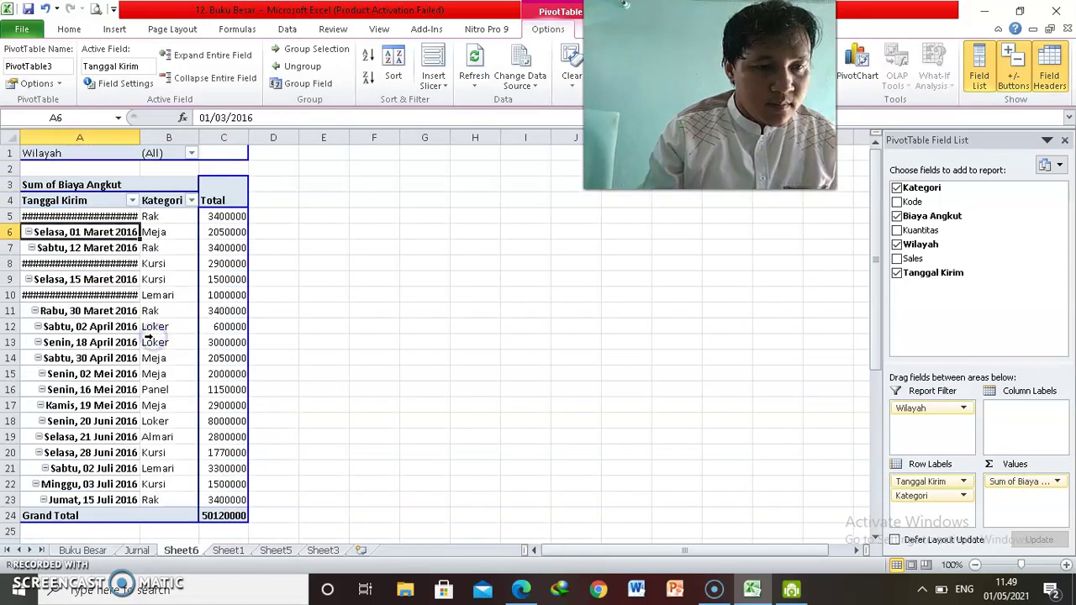
double_click(139, 136)
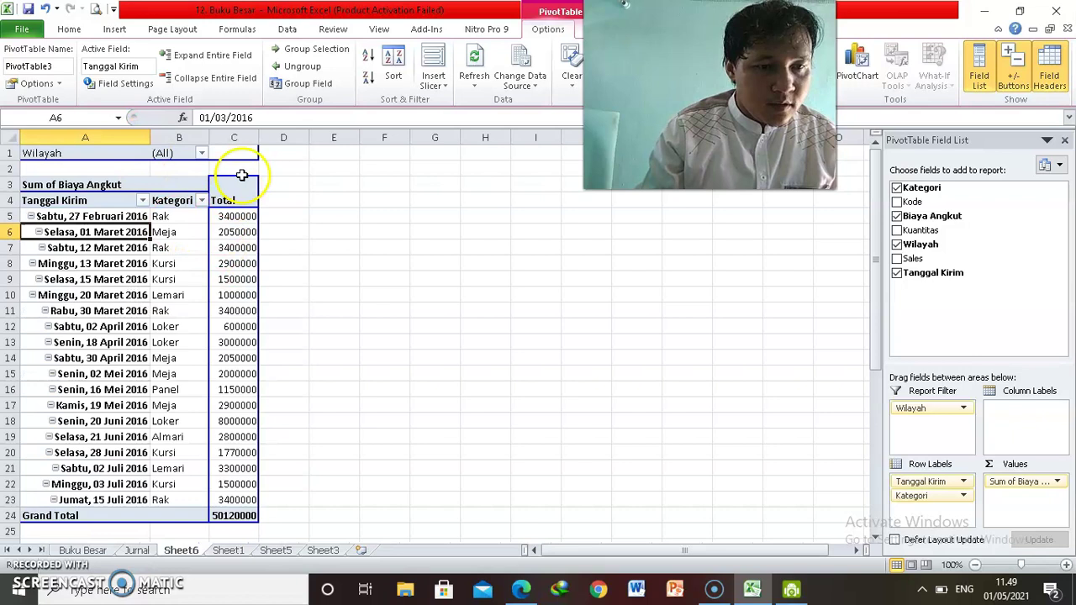
Format the Biaya Angkut totals in column C with the Rupiah (Rp) accounting format
click(242, 137)
click(72, 32)
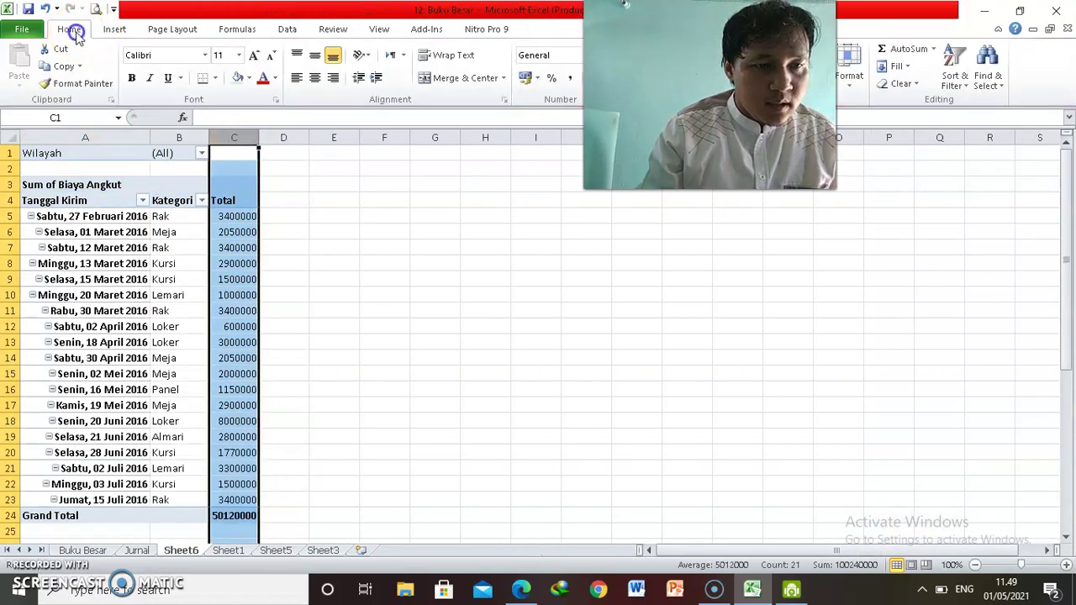
click(528, 77)
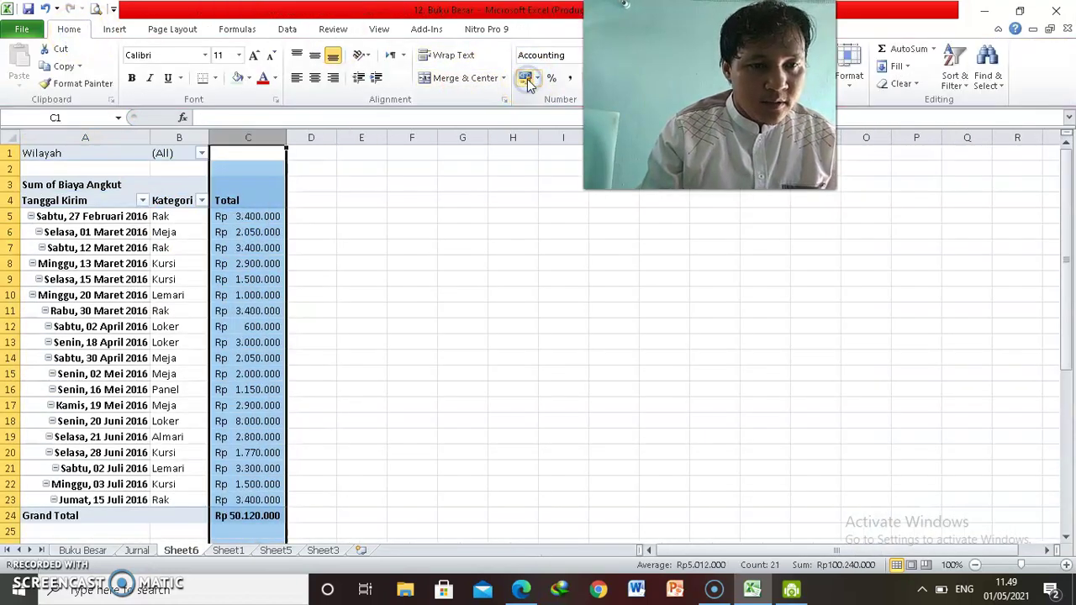
Filter the shipping cost PivotTable to show only the Barat region
click(164, 249)
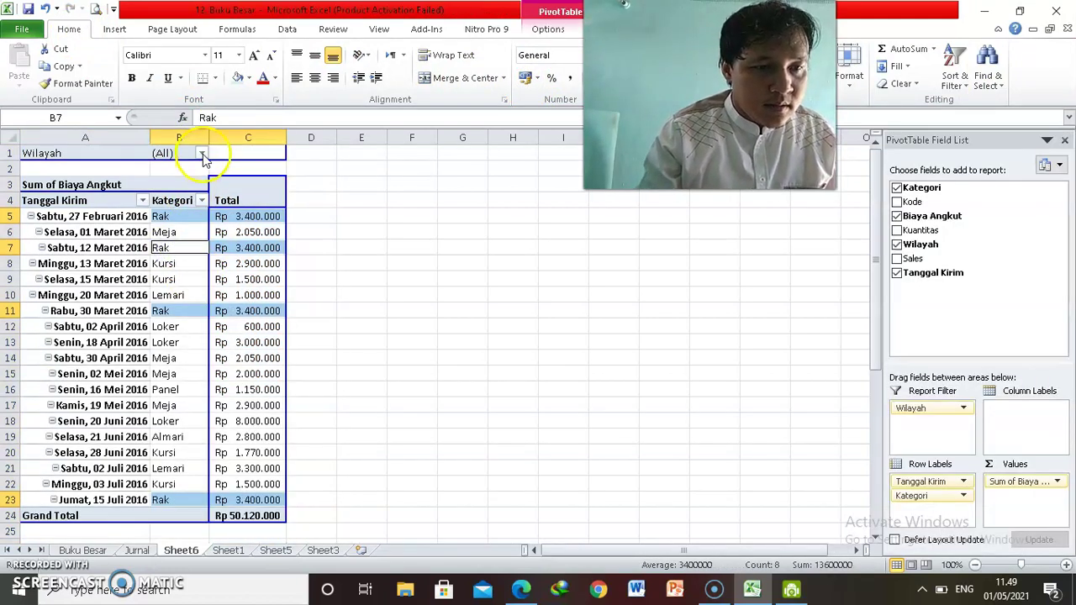
click(203, 153)
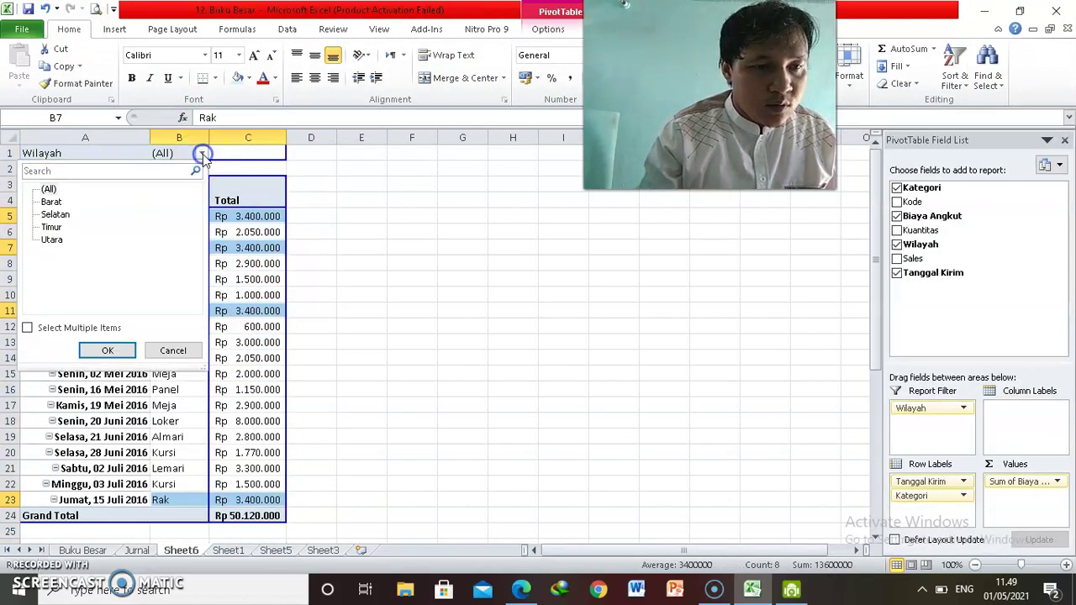
click(51, 203)
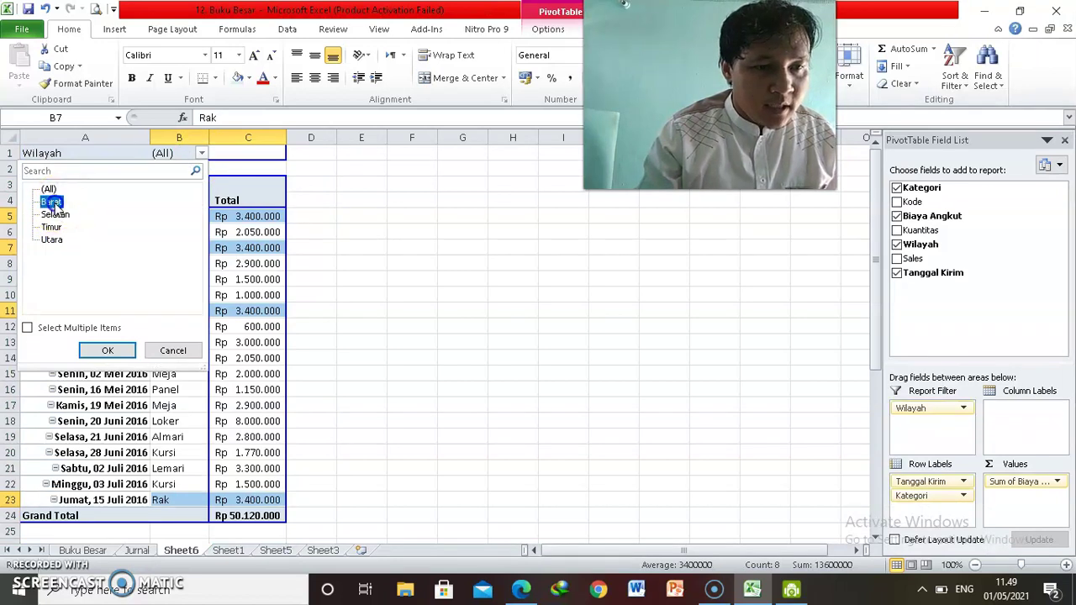
click(108, 351)
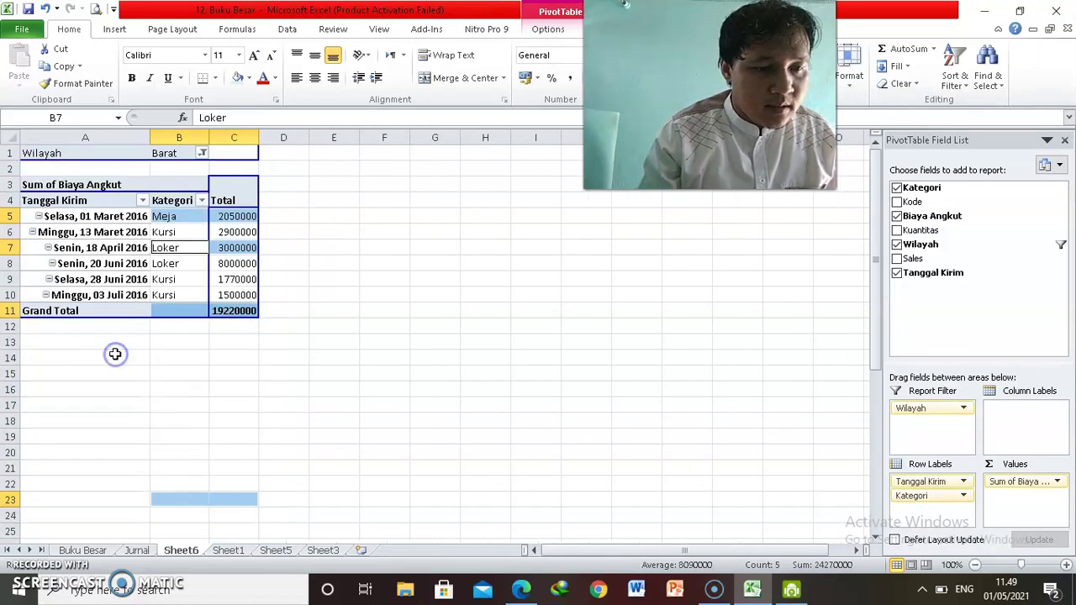
click(236, 137)
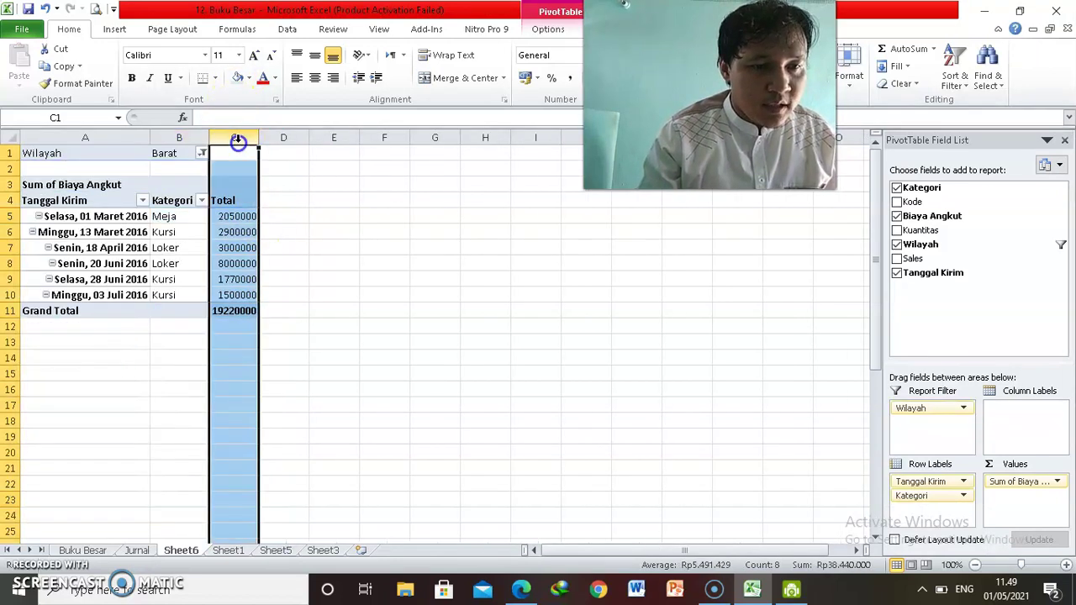
click(154, 263)
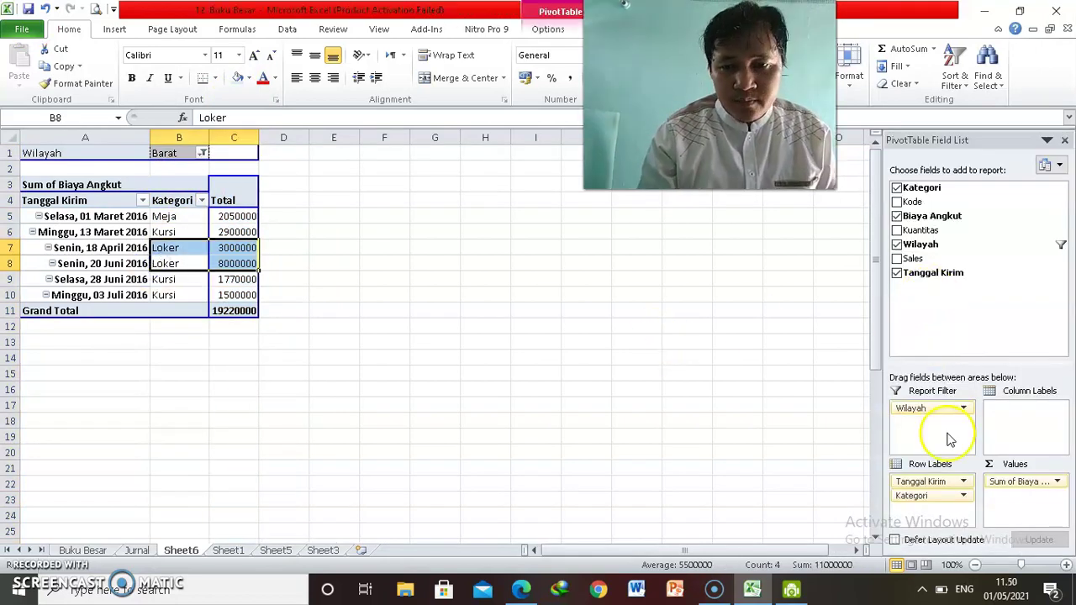
Make Tanggal Kirim the report filter with Kategori and Wilayah as row labels, and filter the PivotTable to Sabtu, 27 Februari 2016
mouse_move(937, 410)
mouse_down()
mouse_move(934, 505)
mouse_move(921, 411)
mouse_up()
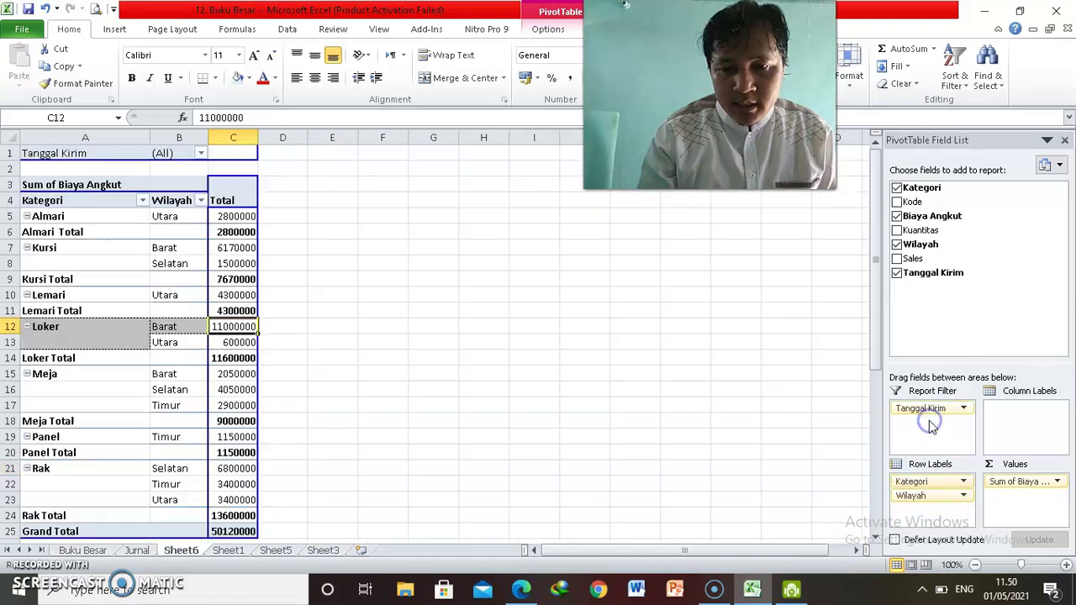
click(200, 153)
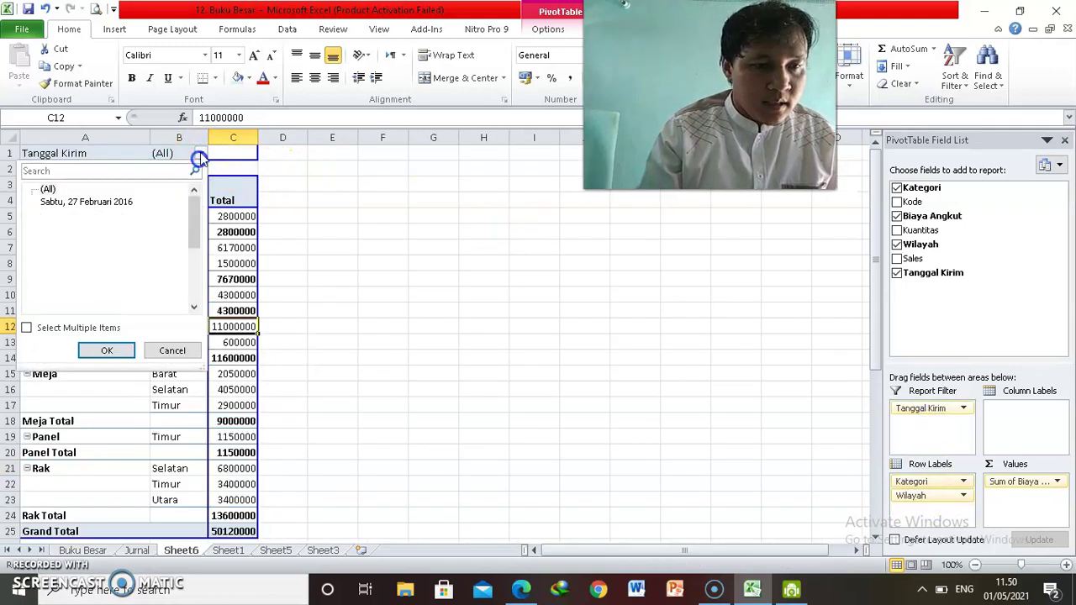
click(87, 204)
click(107, 351)
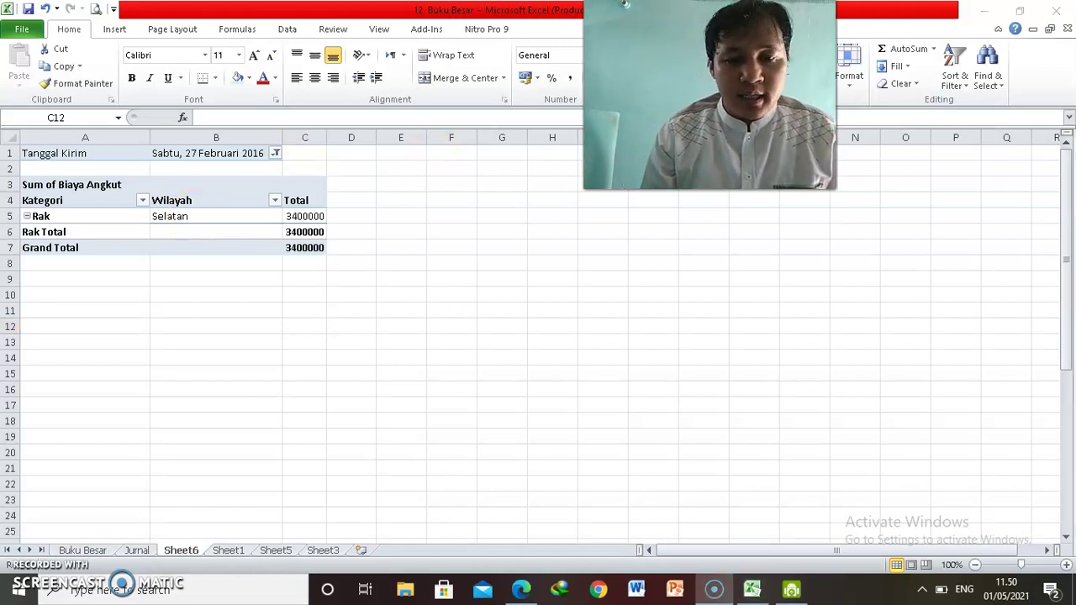
Return to the Buku Besar sheet to view the account ledger PivotTable
drag(626, 3, 859, 417)
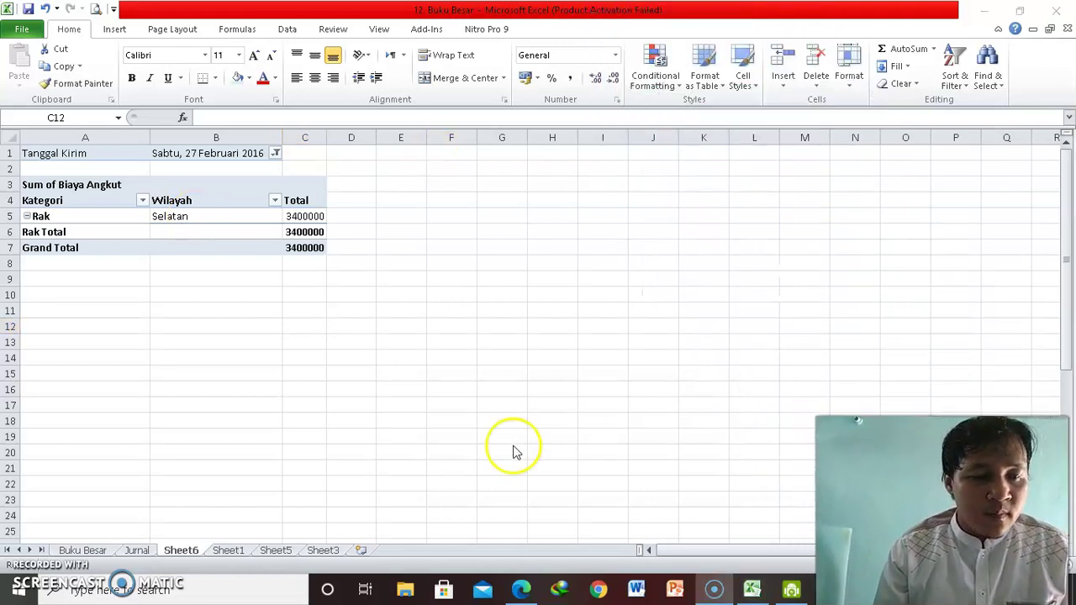
click(100, 553)
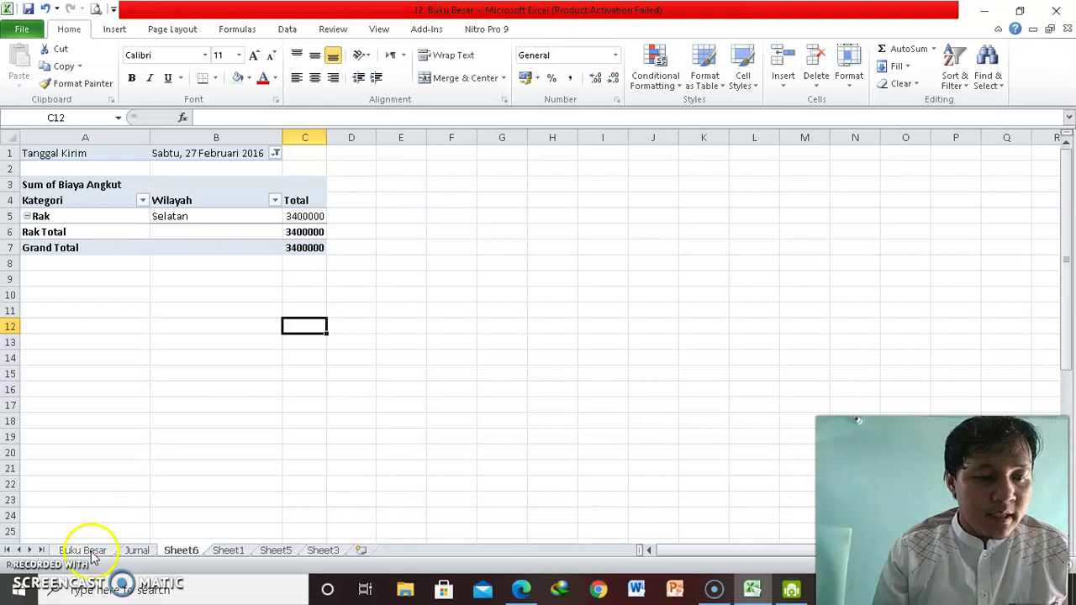
click(91, 552)
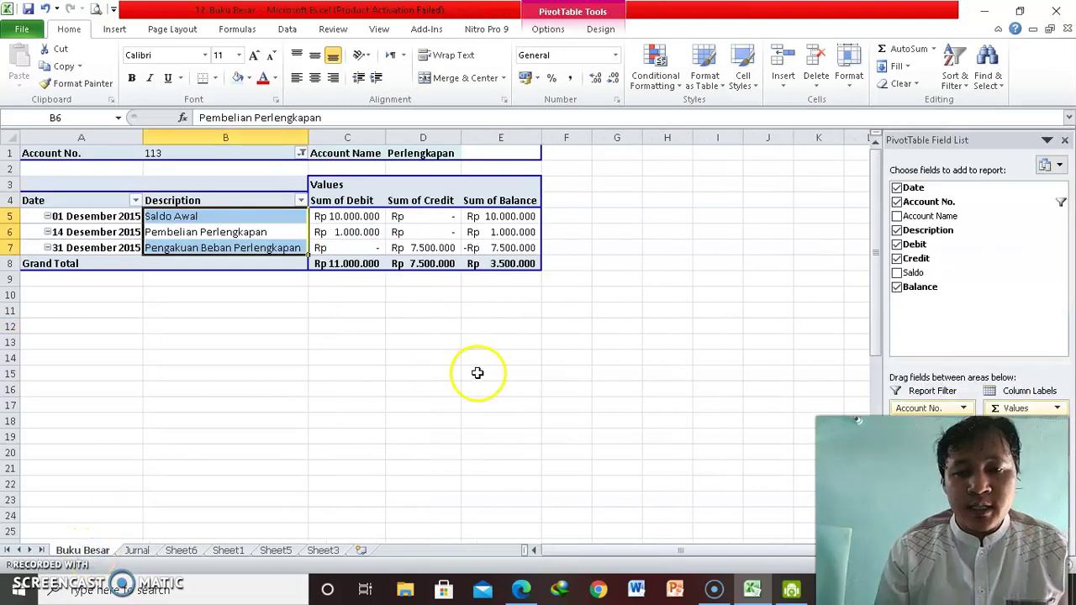